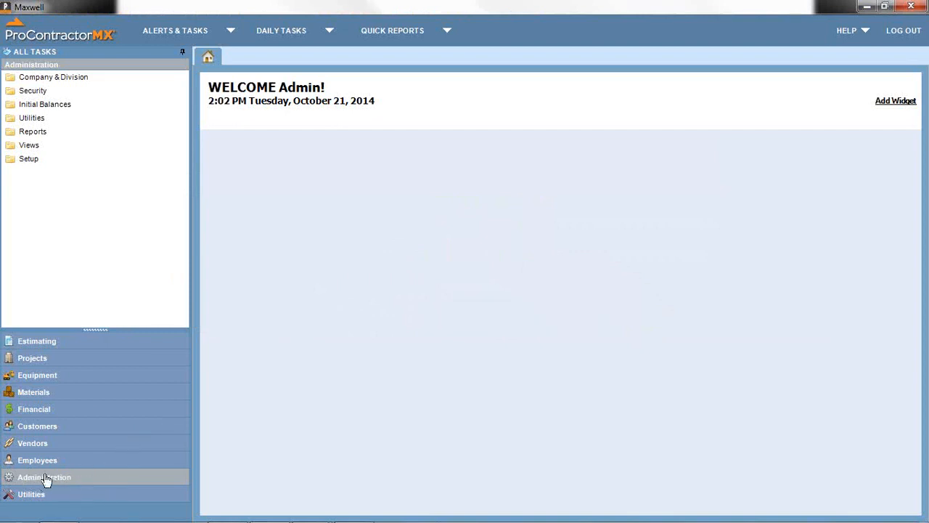
- Expand Company & Division in the Administration tree and open the Company setup form
click(52, 80)
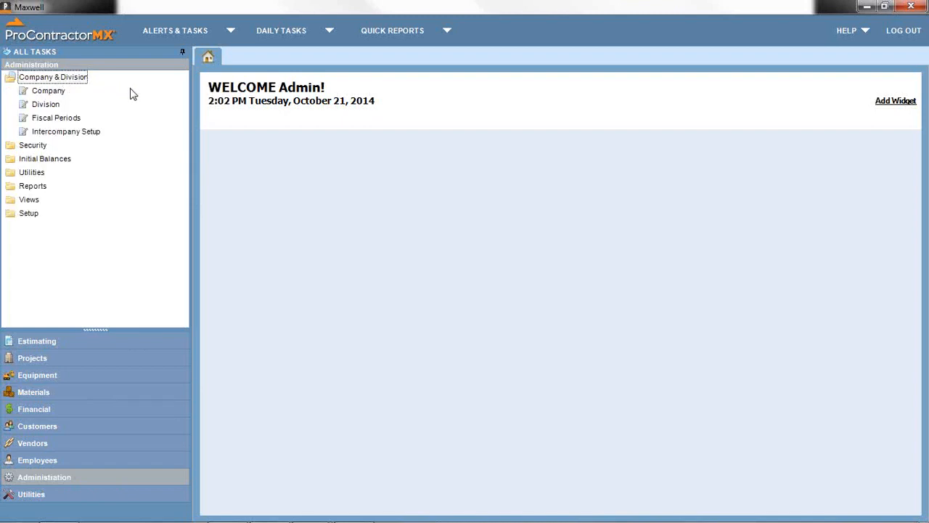
click(45, 93)
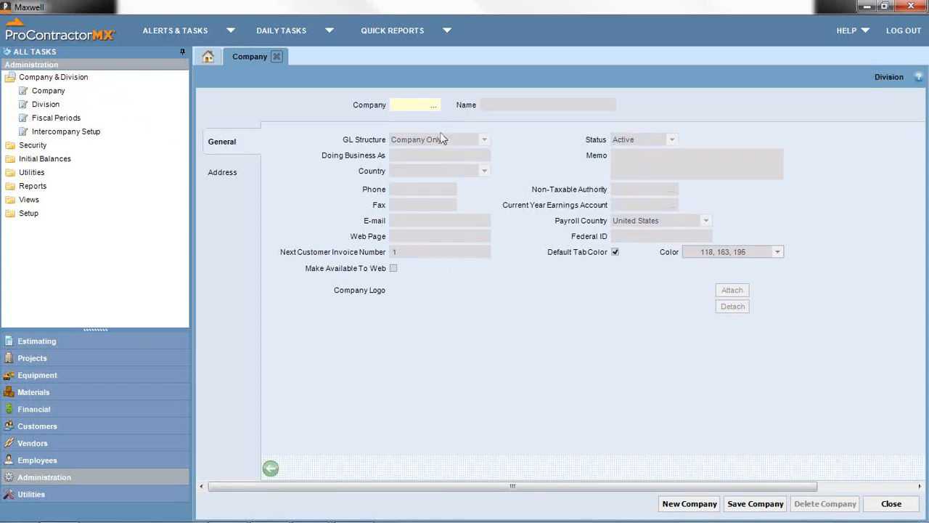
- Load company 01 'Your Company Name' from the lookup and review its Address and General details
click(432, 108)
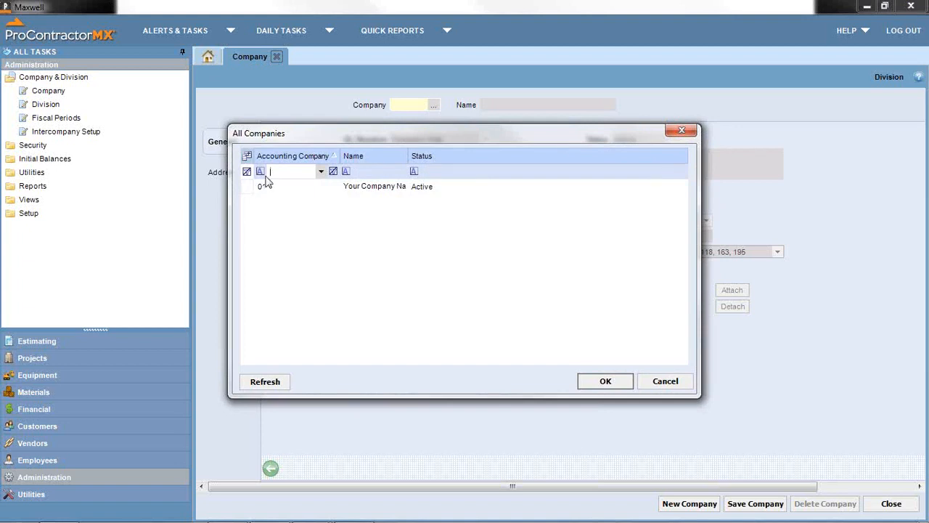
double_click(385, 190)
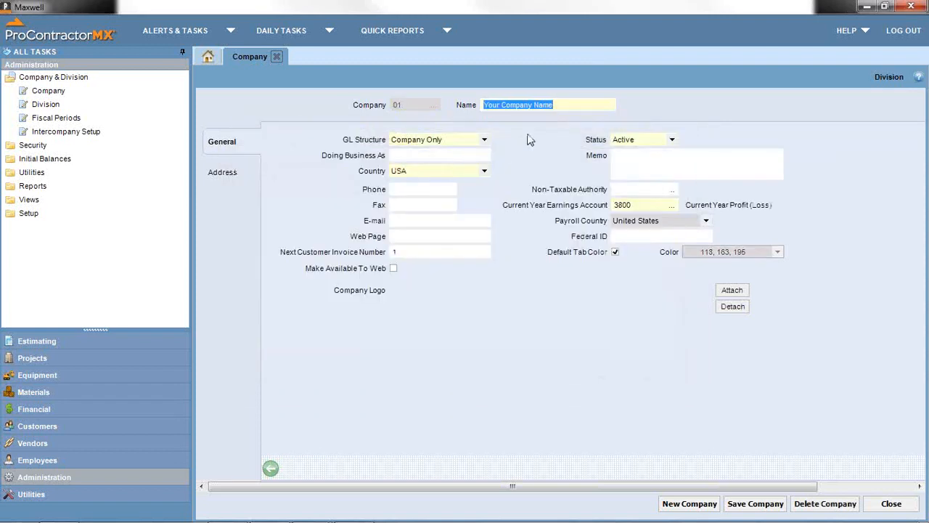
click(565, 104)
drag(551, 105, 480, 105)
click(240, 176)
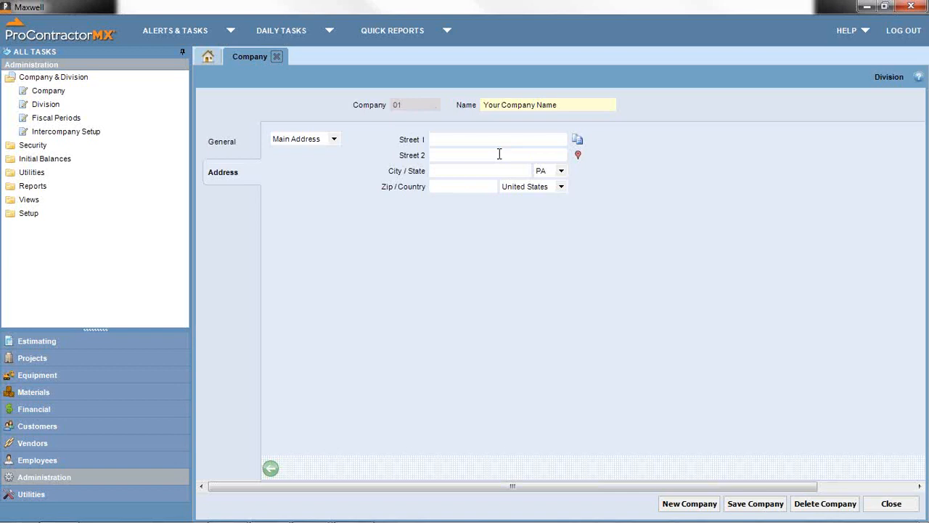
click(245, 155)
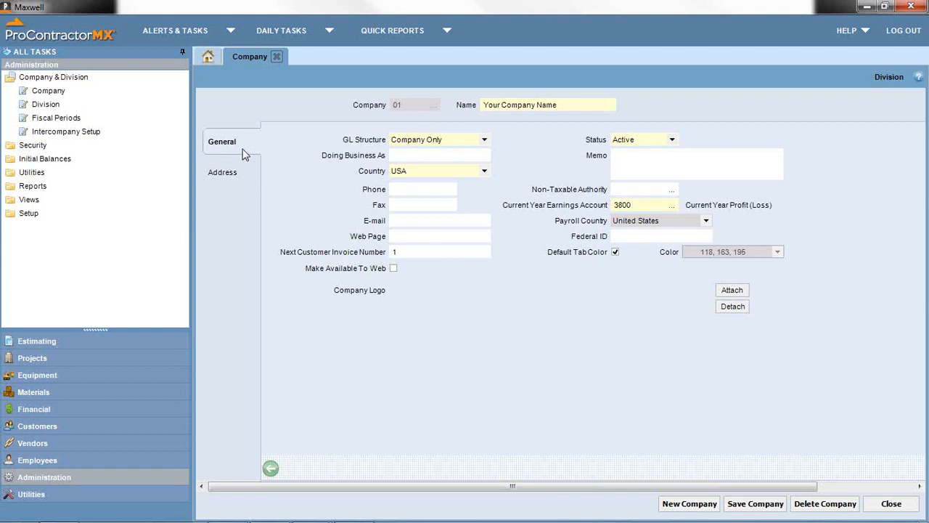
- Start a new company with code JB named 'JB Construction'
click(682, 507)
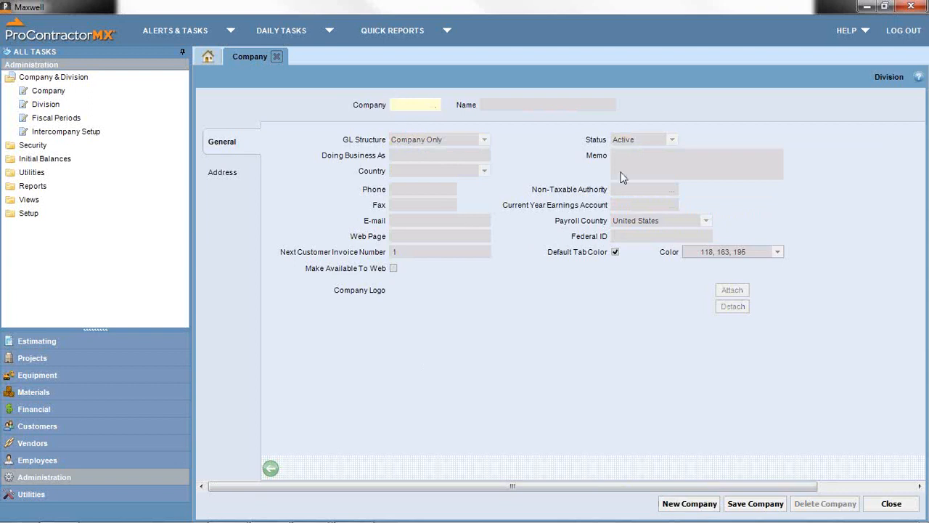
text(JB)
key(Tab)
text(JB Construction)
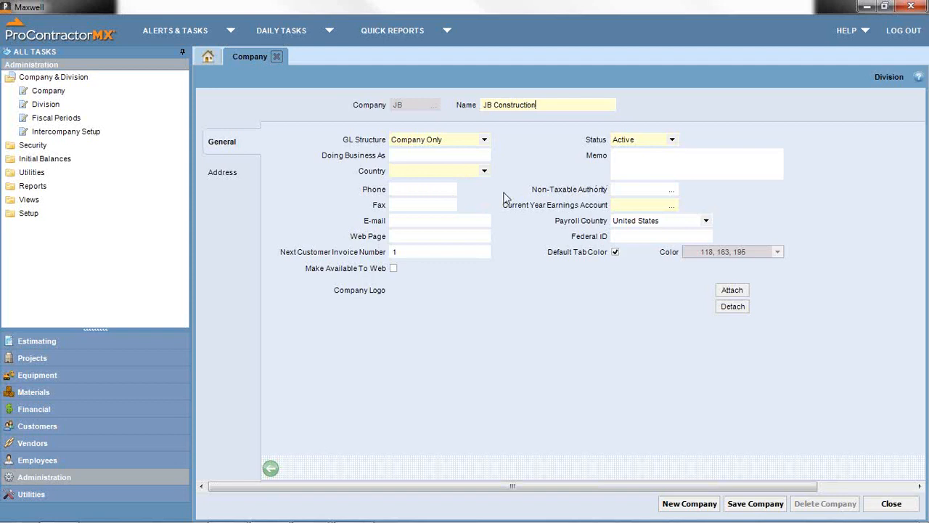
- Set the country to USA, keep status Active, and enter earnings account 3800
click(458, 173)
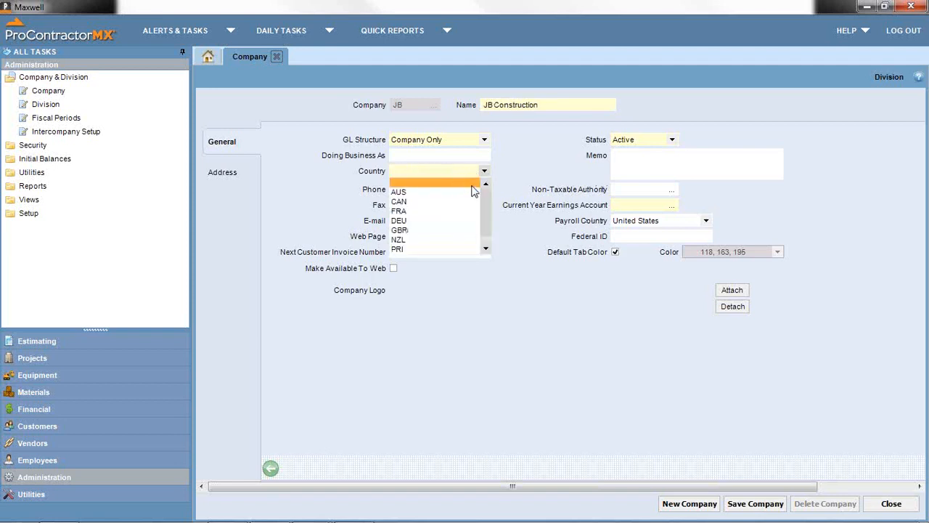
drag(479, 199, 479, 220)
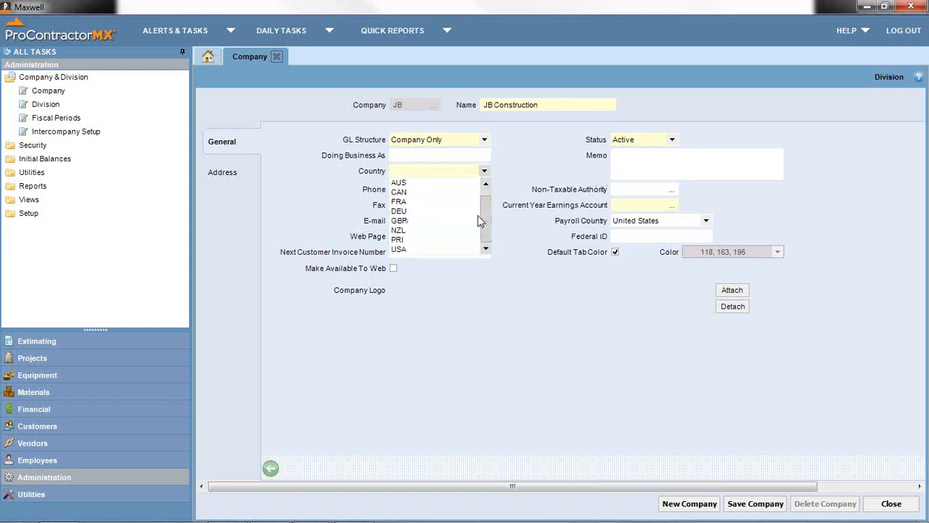
click(448, 249)
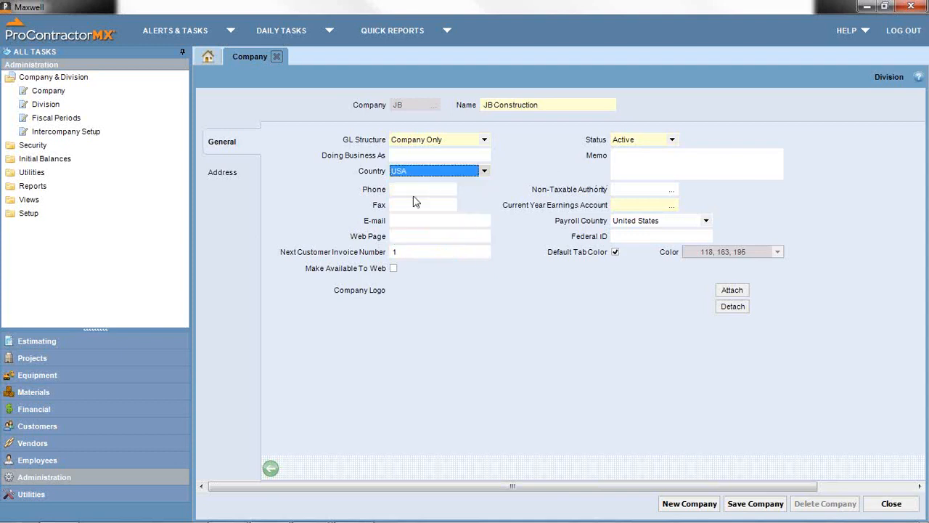
click(410, 205)
click(409, 235)
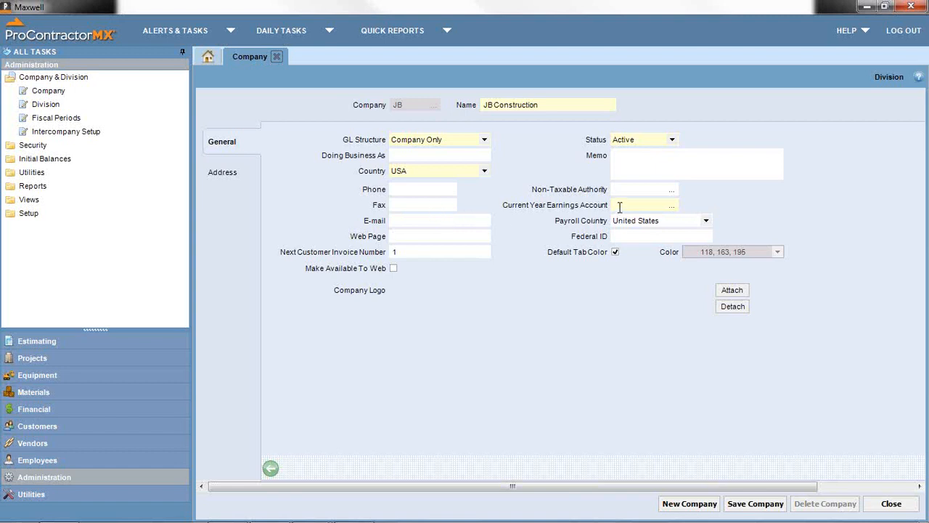
click(672, 140)
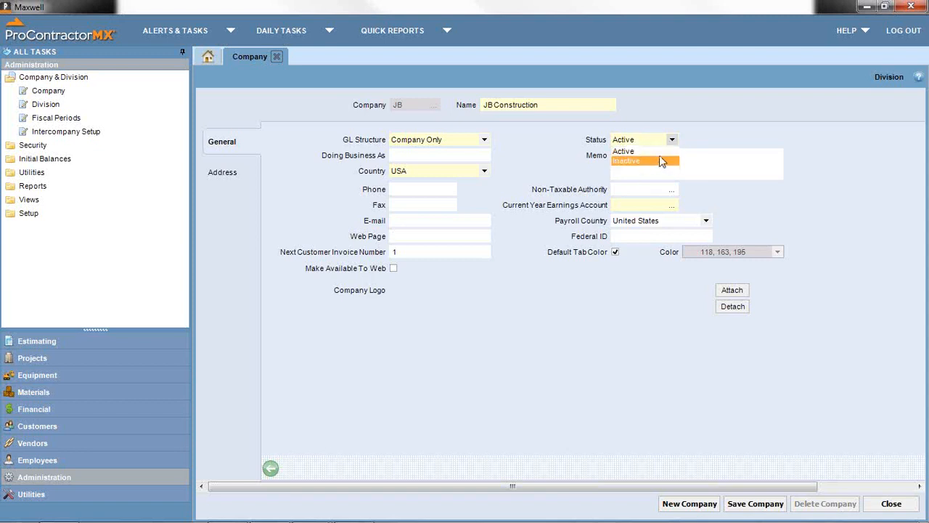
click(660, 153)
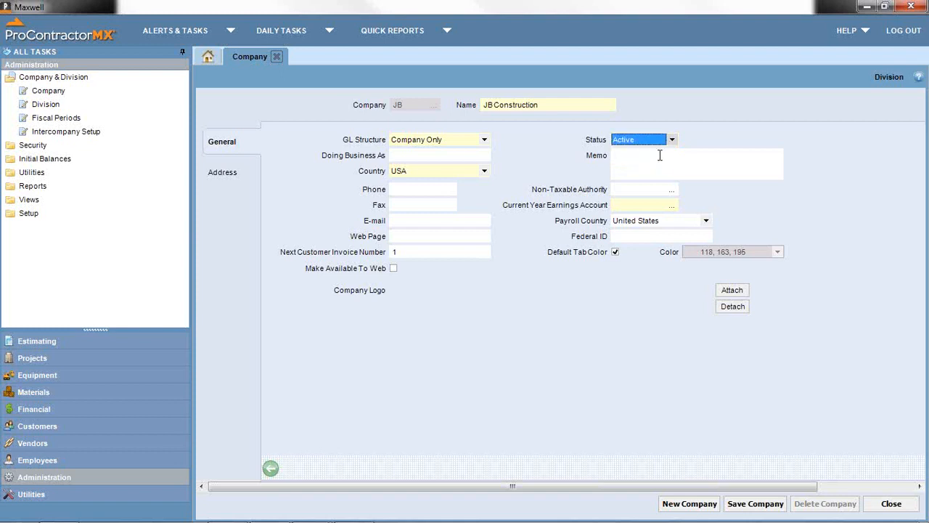
click(639, 204)
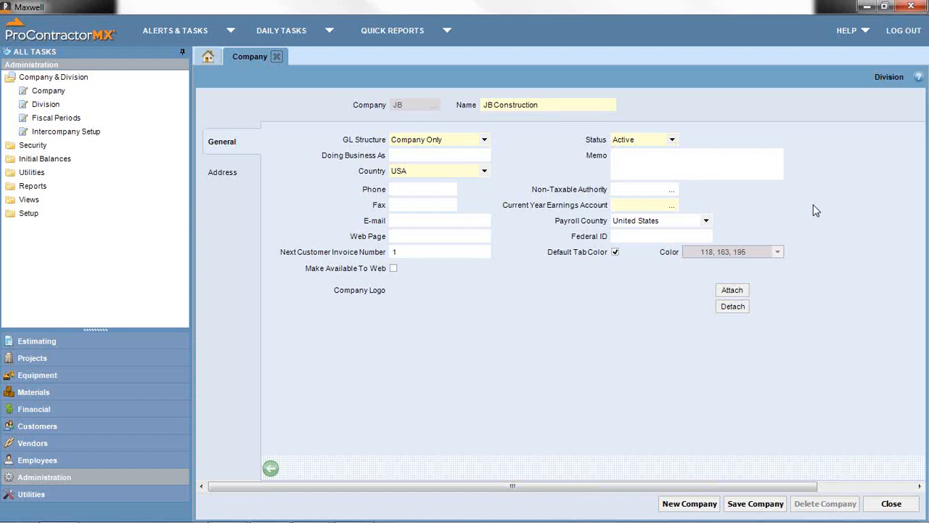
text(3800)
- Turn off Default Tab Color and pick red as JB Construction's tab colour
click(653, 237)
click(614, 253)
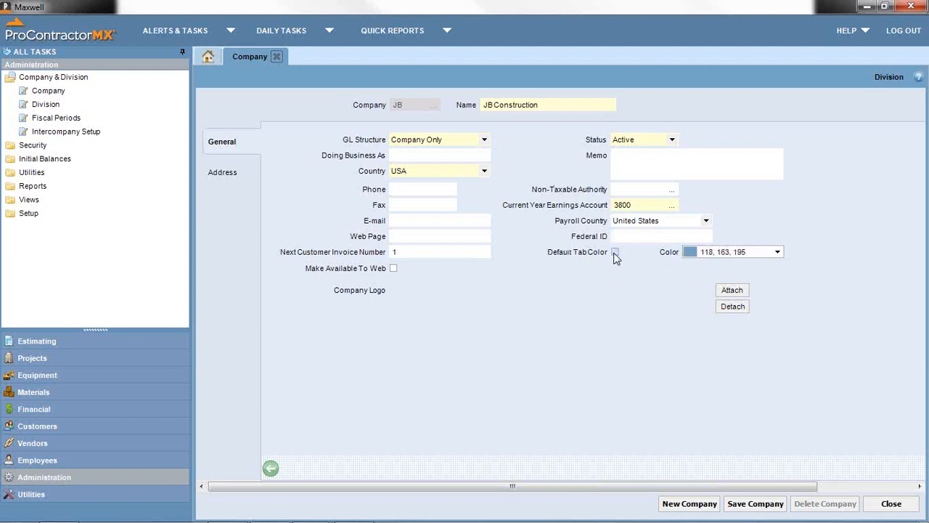
click(778, 252)
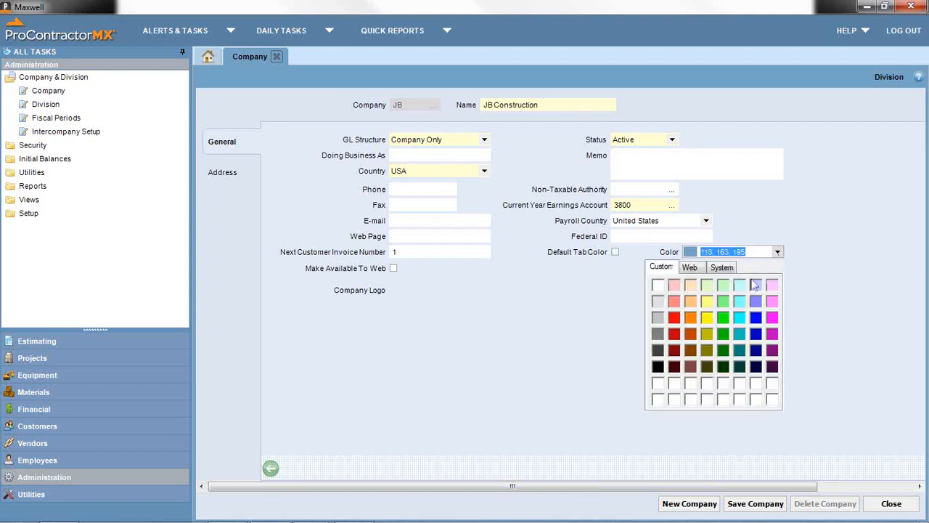
click(674, 317)
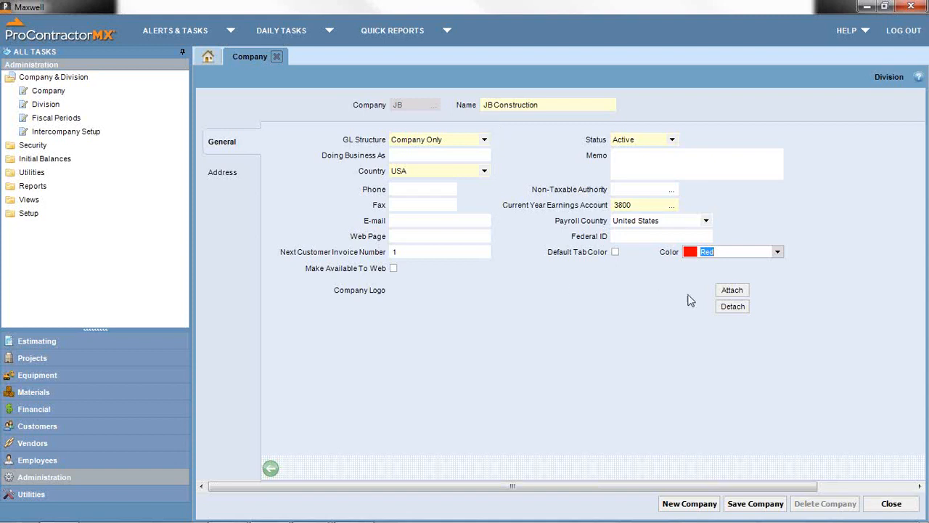
click(731, 291)
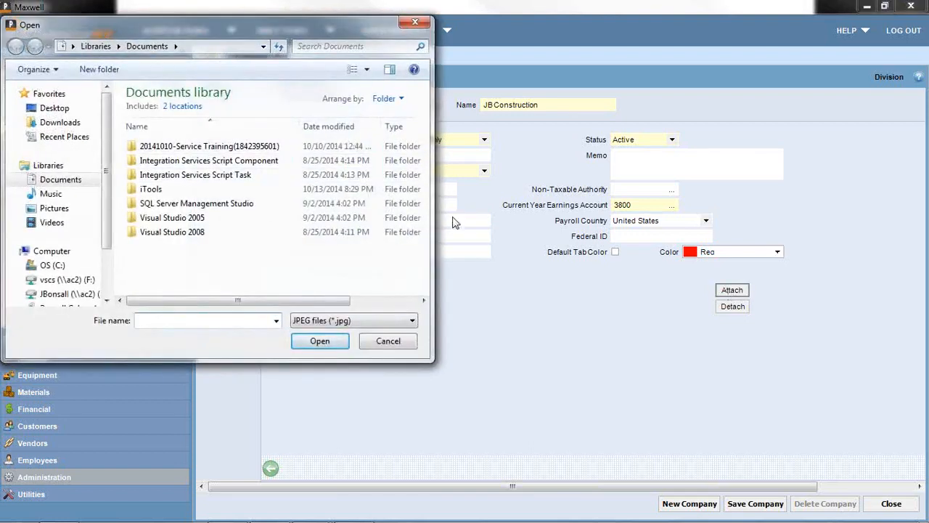
click(392, 342)
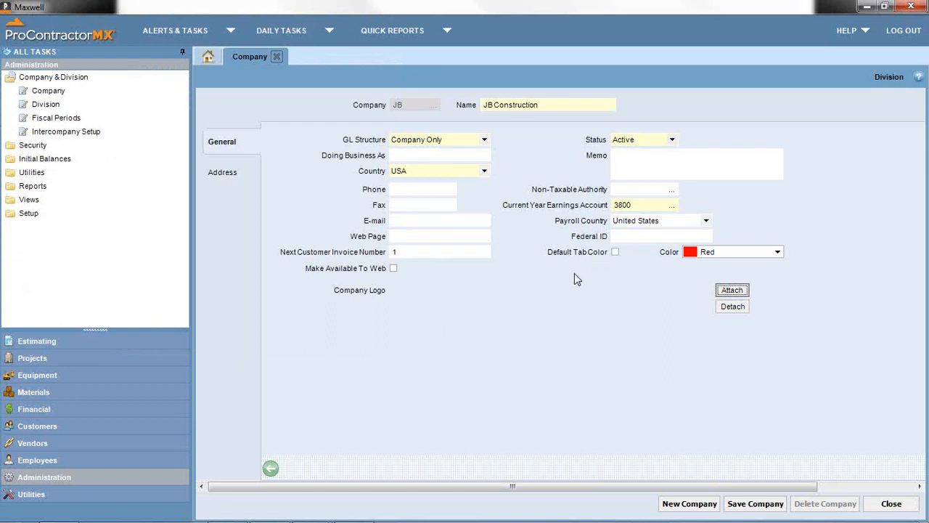
click(482, 142)
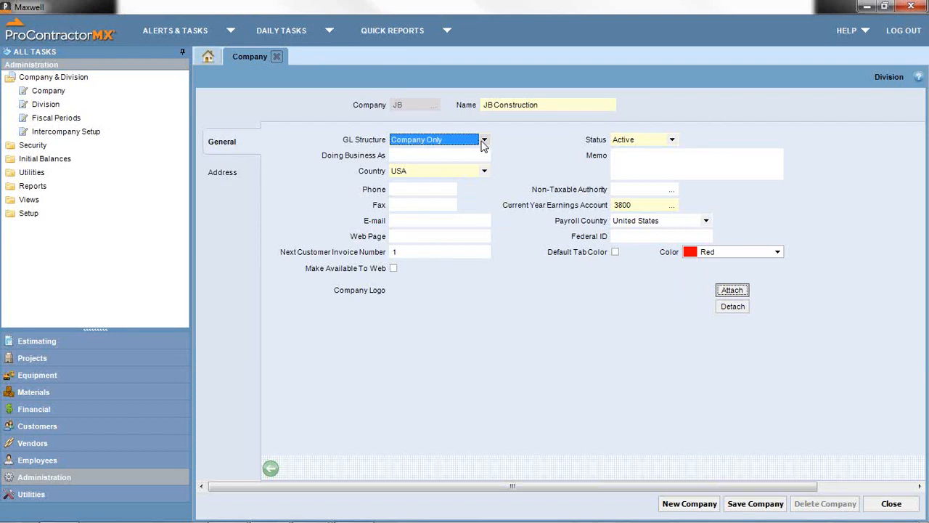
click(483, 142)
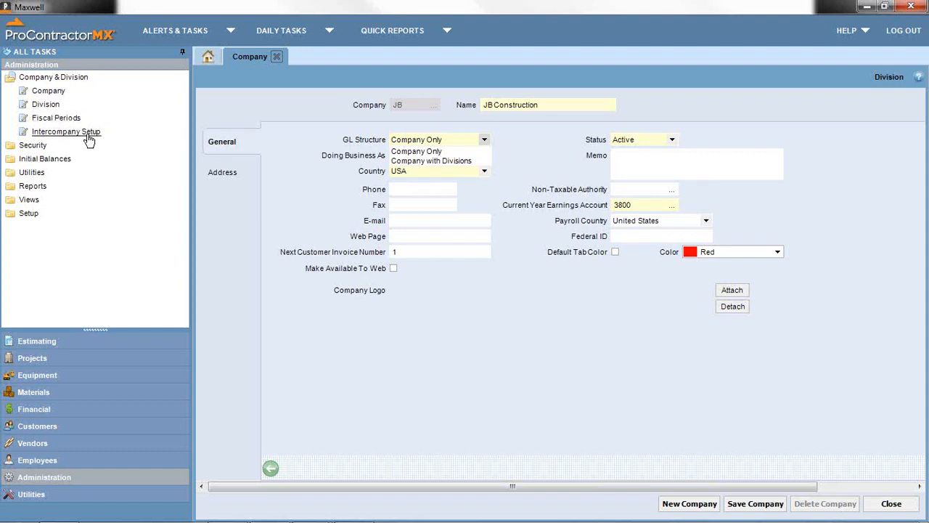
click(407, 151)
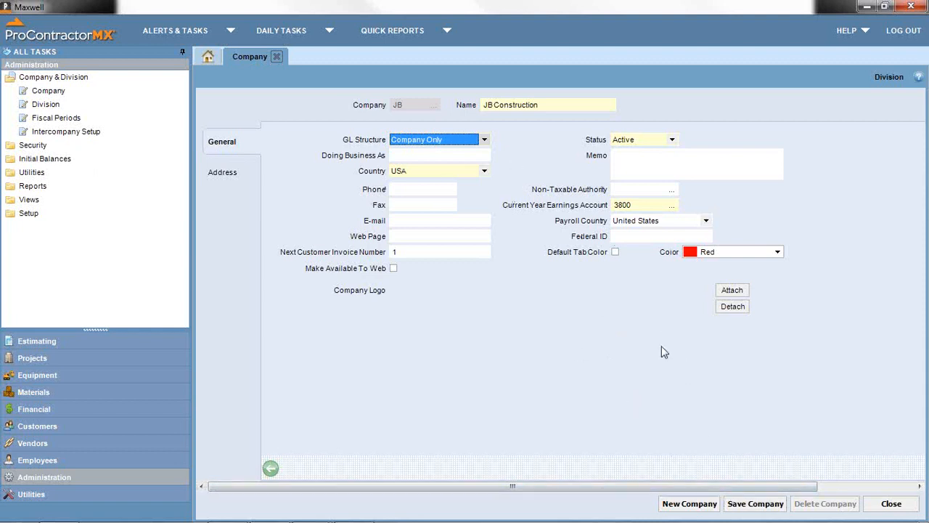
- Save JB Construction without granting all users access, hide Messages, and review the company list
click(754, 508)
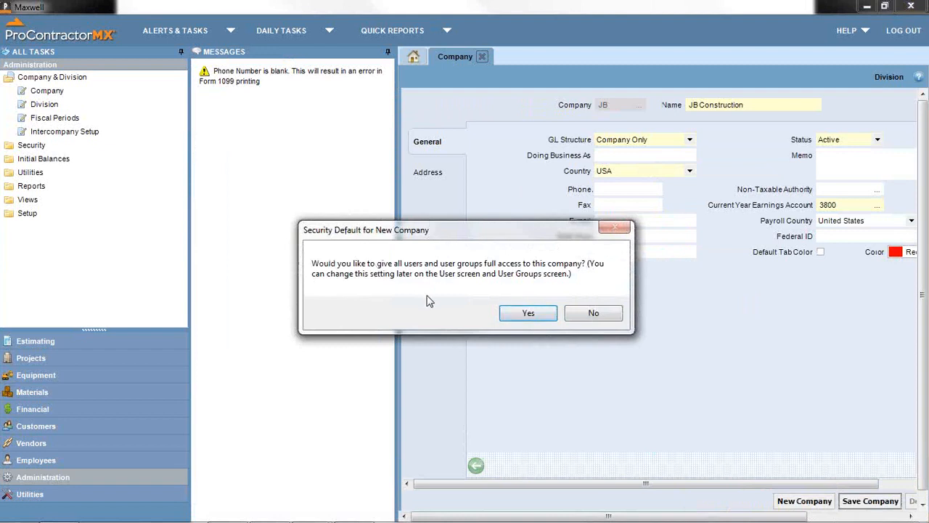
click(594, 313)
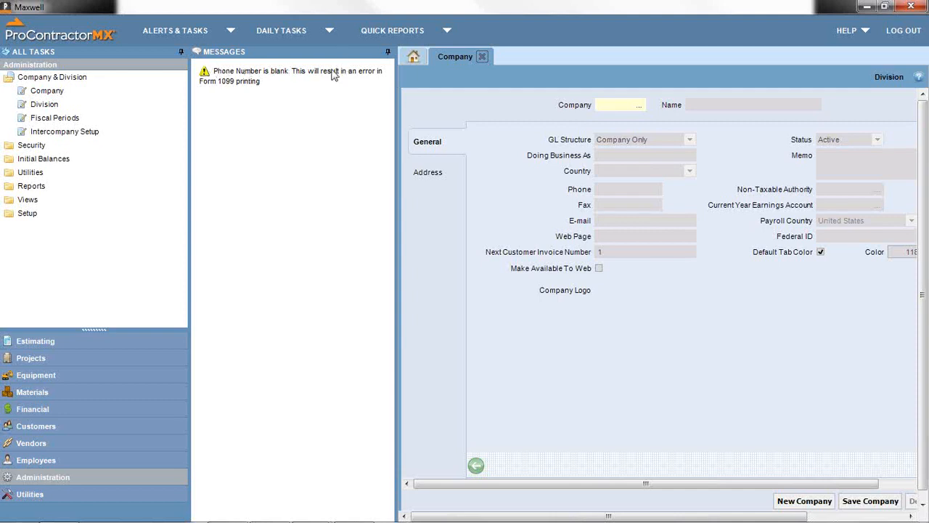
click(387, 55)
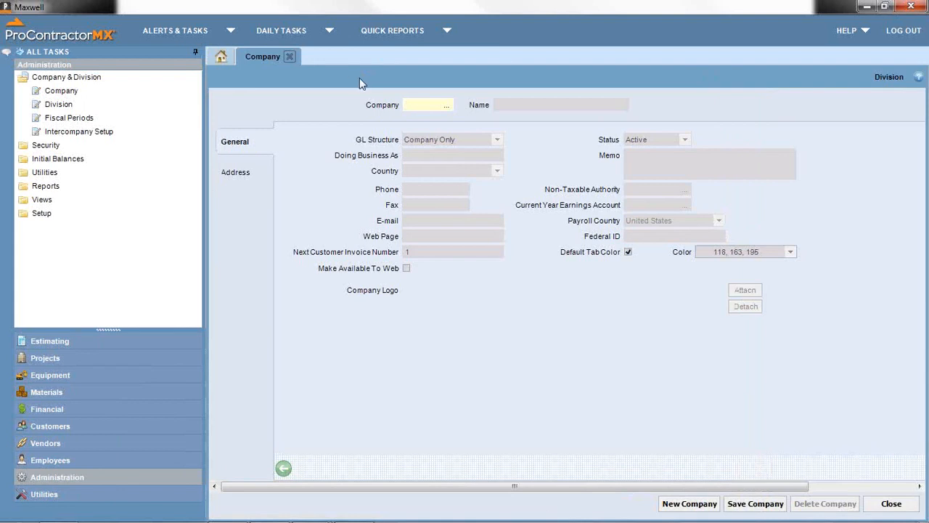
click(446, 107)
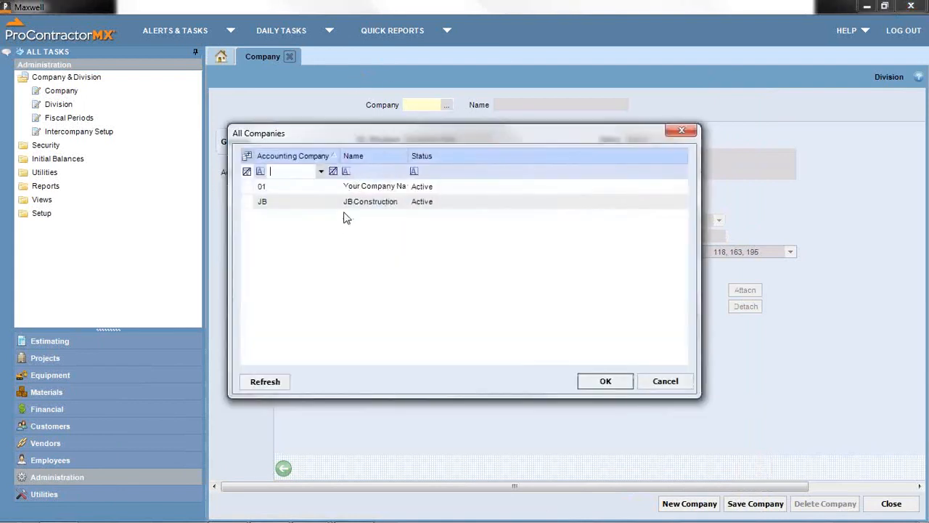
click(683, 383)
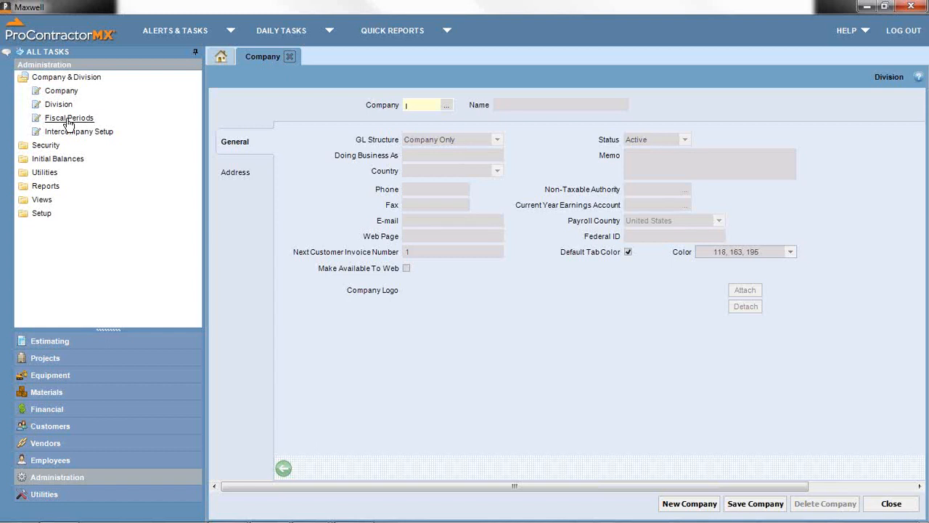
- Open Fiscal Periods and switch its company to 01 - Your Company Name
click(68, 120)
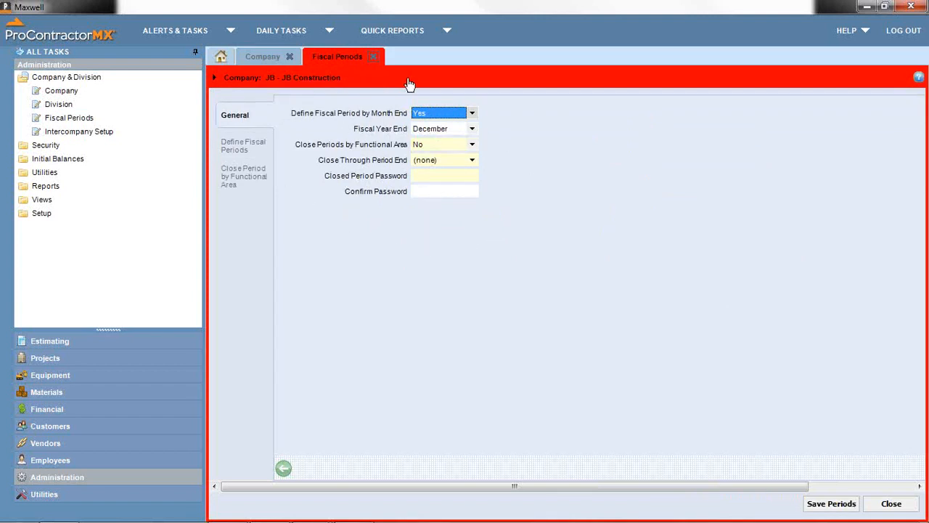
click(336, 83)
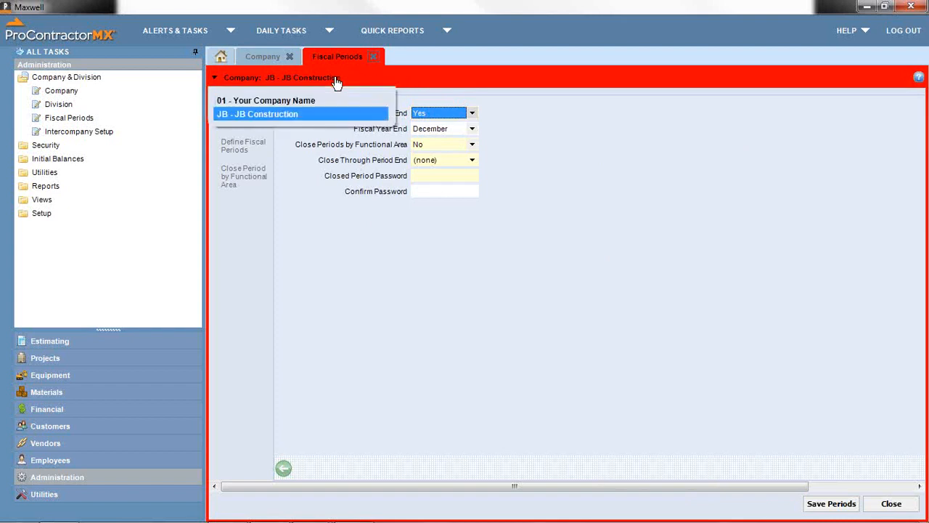
click(295, 97)
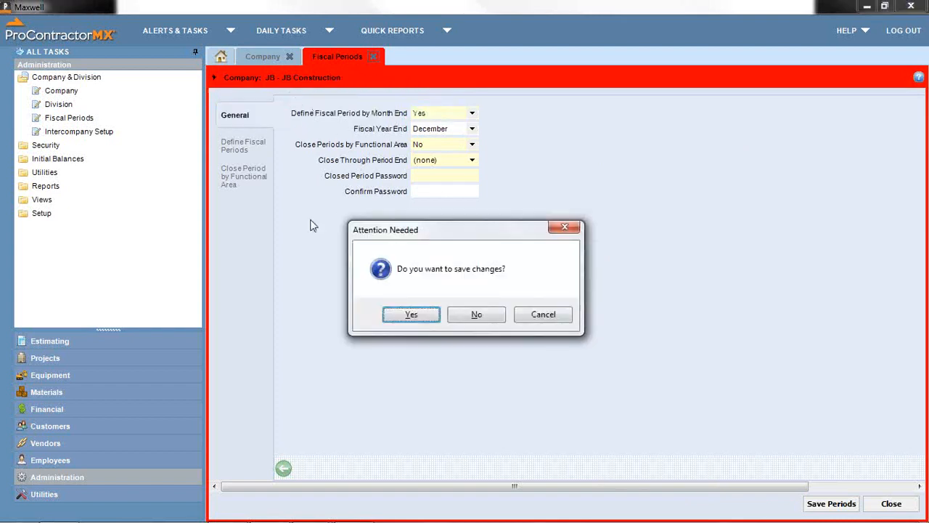
- Switch to company 01 without saving, close the Company form, and hide the Messages panel
click(470, 317)
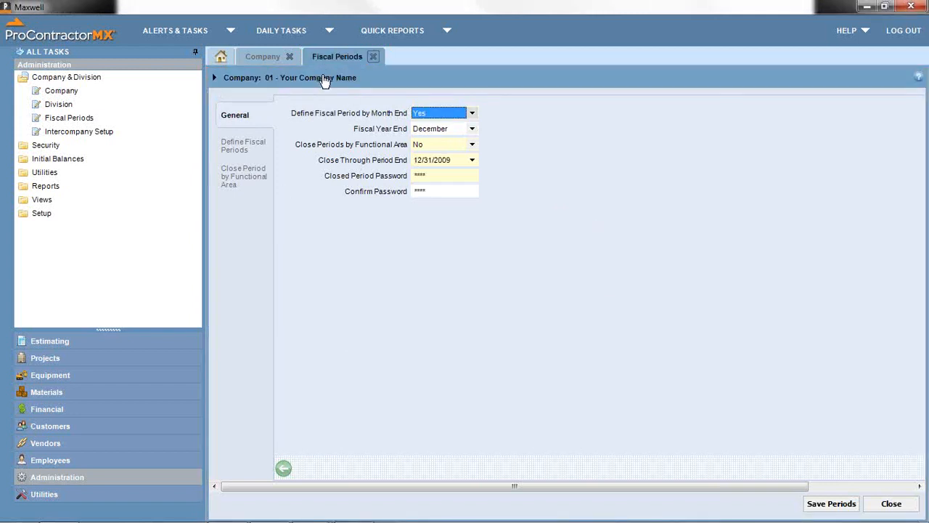
click(262, 57)
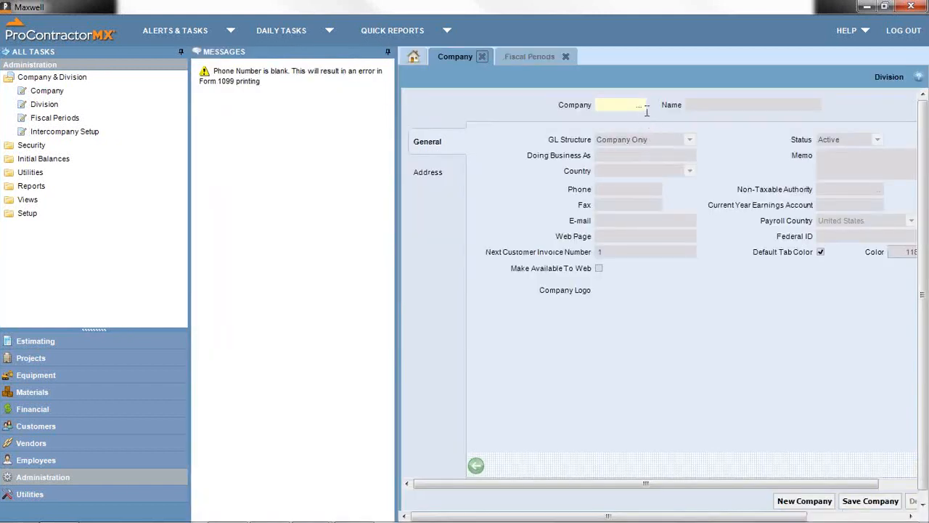
click(484, 56)
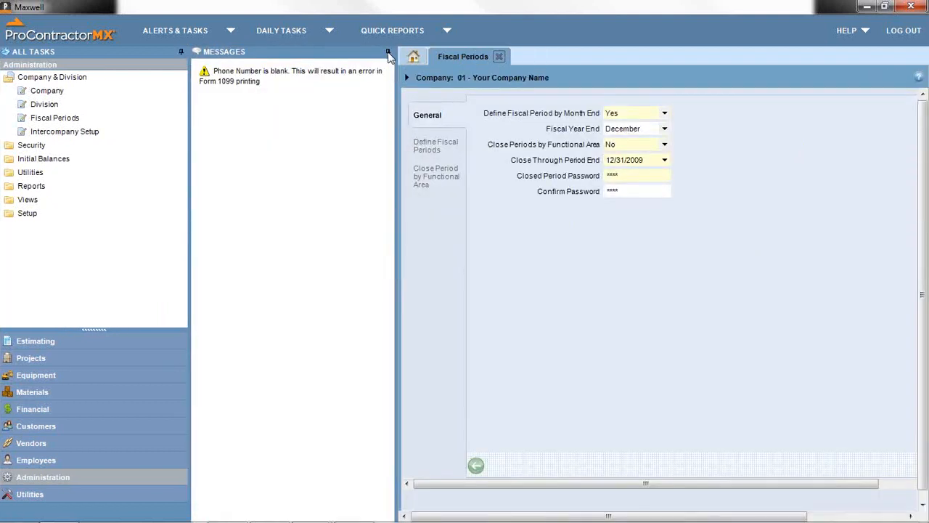
click(390, 56)
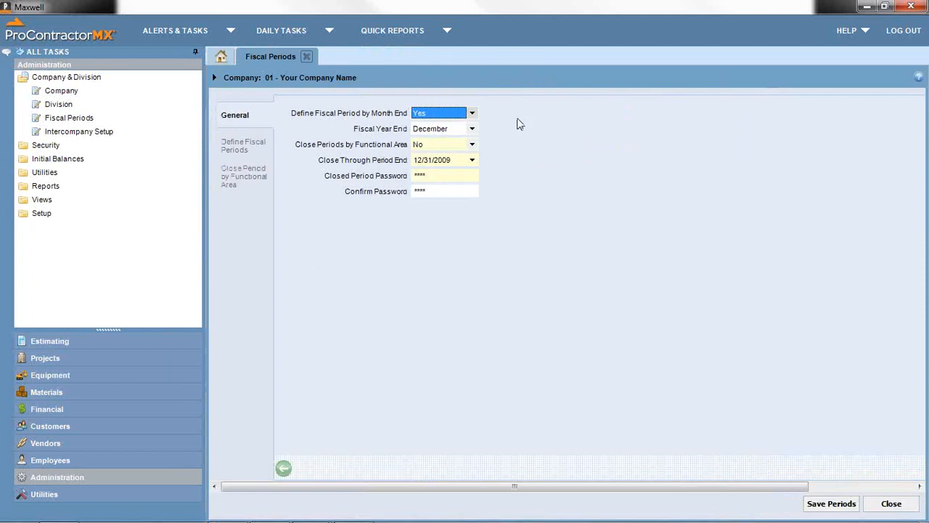
- Toggle Close Periods by Functional Area to Yes and back to No
click(452, 163)
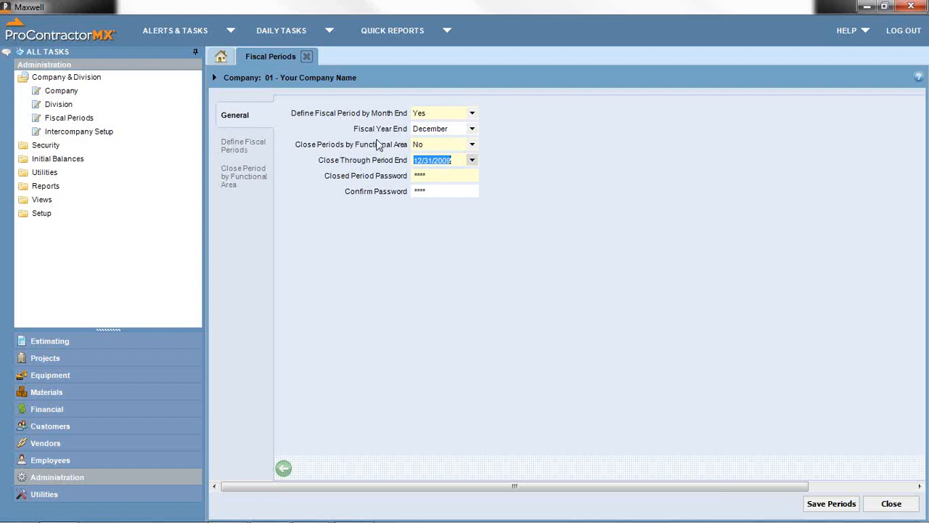
click(471, 145)
click(446, 155)
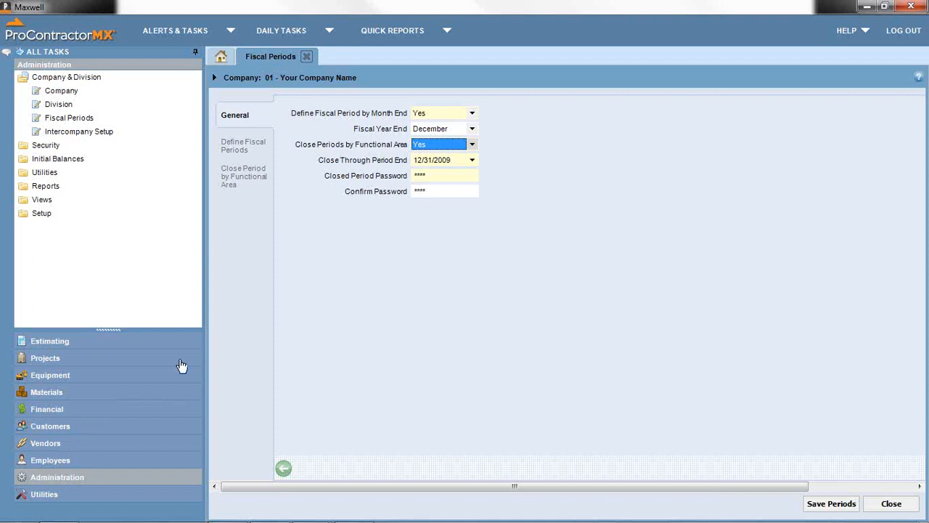
click(471, 144)
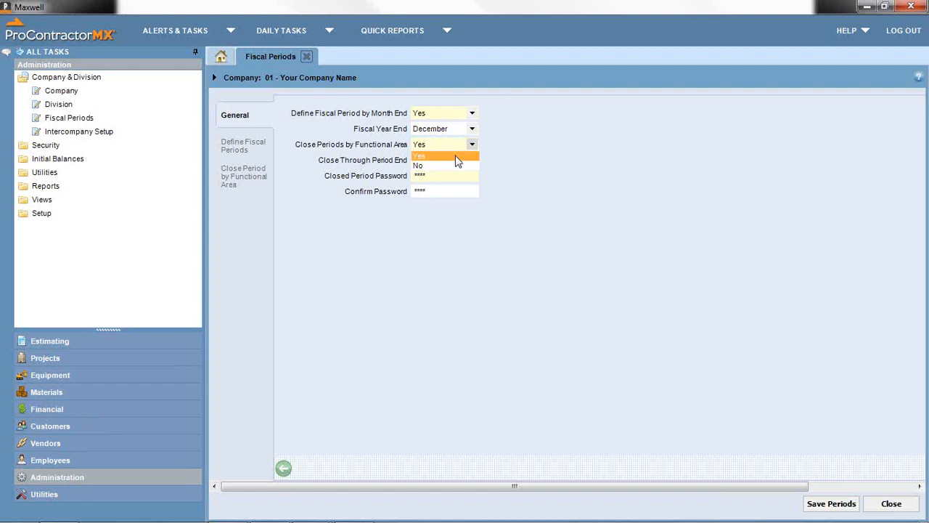
click(455, 166)
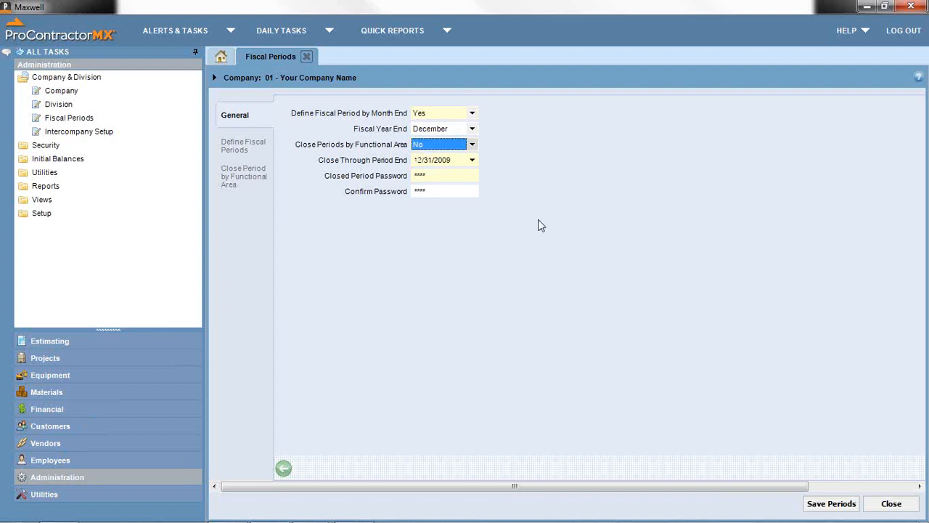
- Change Close Through Period End to 12/31/2013, check the passwords, and close the form
click(447, 160)
drag(451, 160, 404, 167)
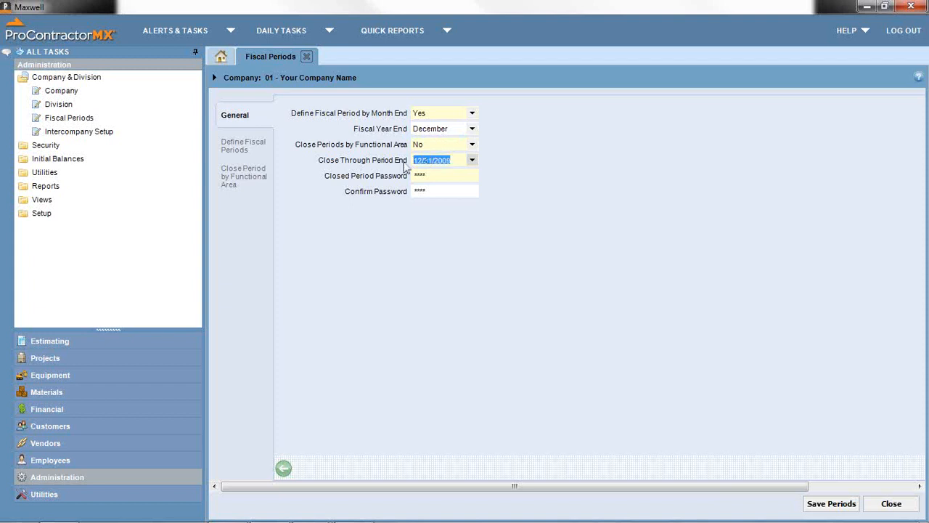
drag(450, 161, 441, 161)
text(14)
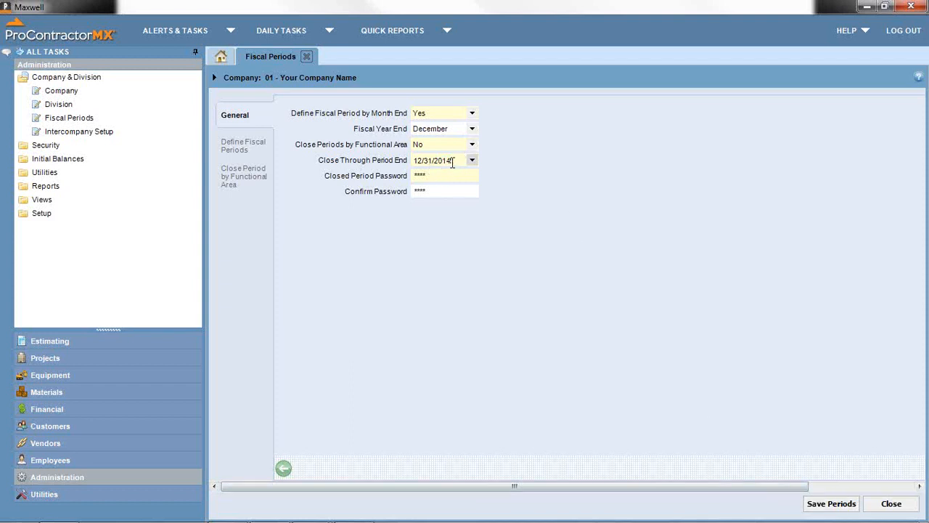
key(BackSpace)
text(3)
click(457, 180)
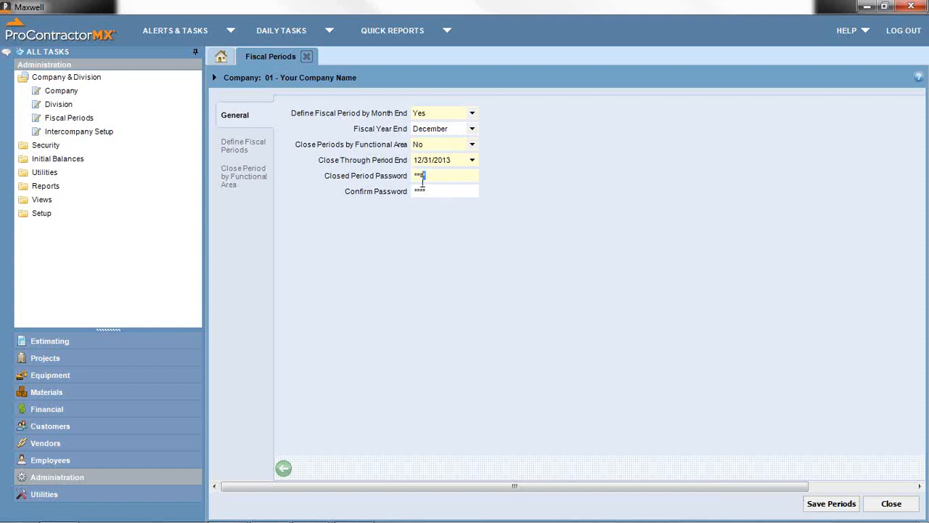
click(438, 190)
click(891, 503)
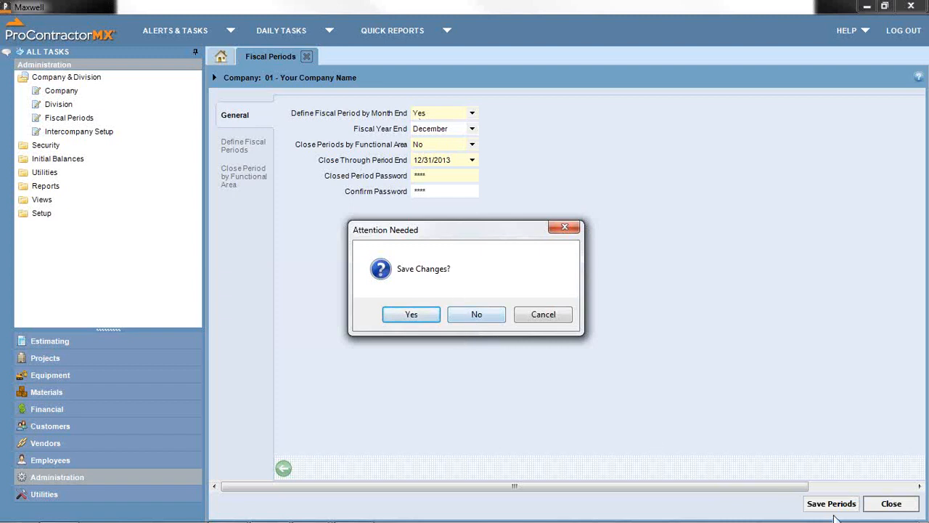
- Discard the fiscal period changes and open User setup under Security
click(476, 315)
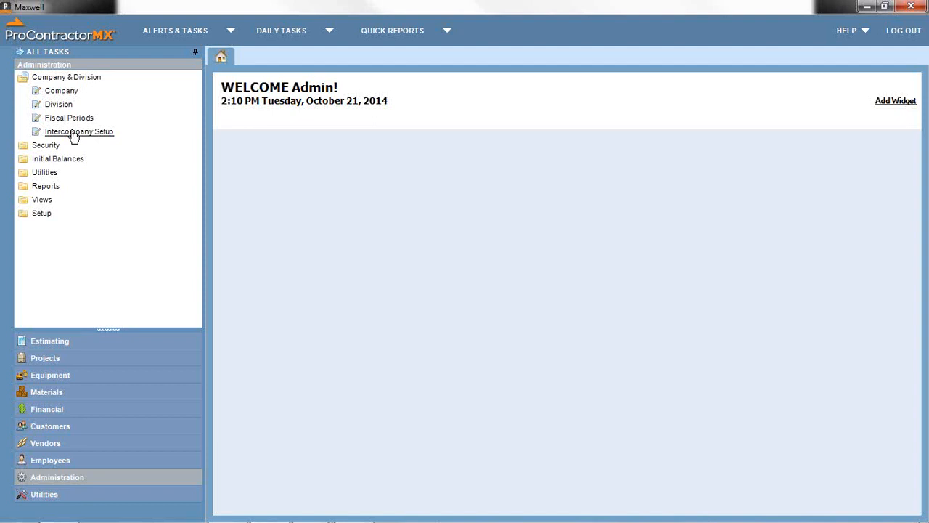
click(53, 78)
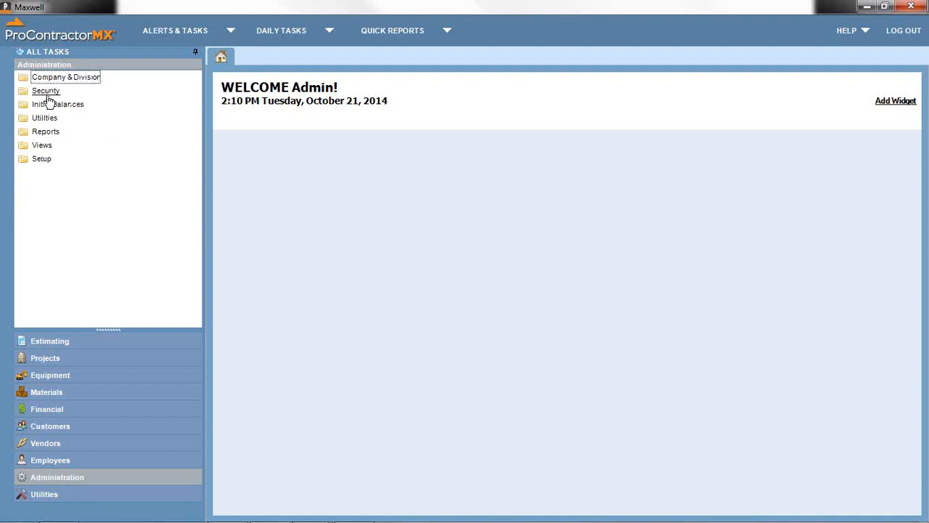
click(45, 92)
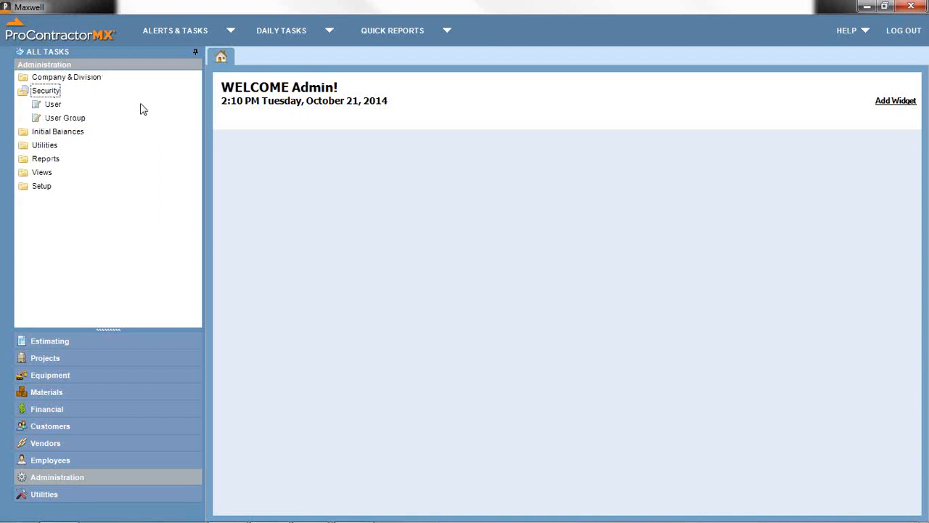
click(55, 108)
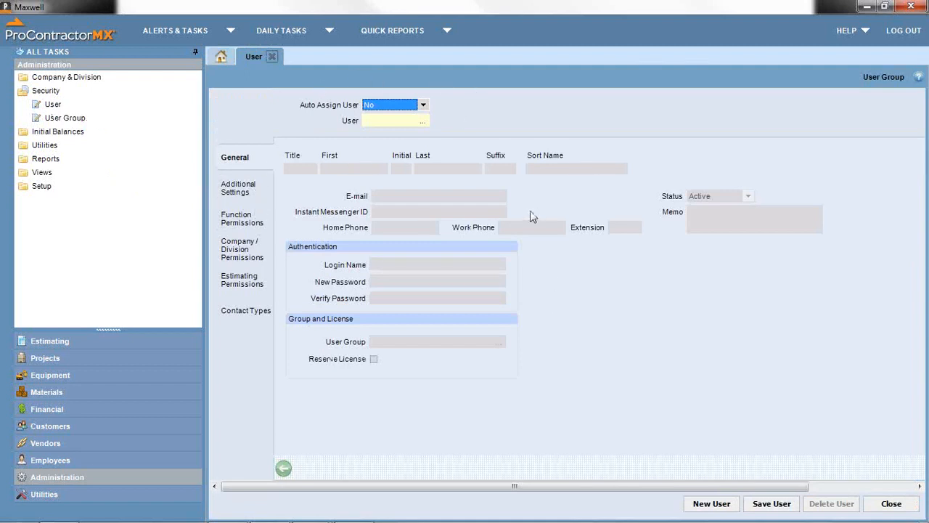
- Set Auto Assign User to Yes and enter the new user's first and last name
click(424, 106)
click(406, 116)
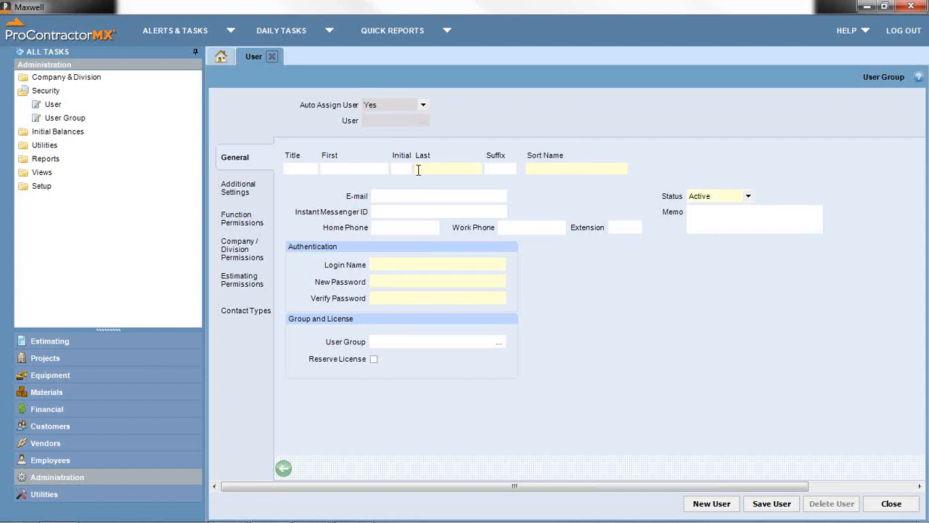
key(Tab)
key(Tab)
key(Tab)
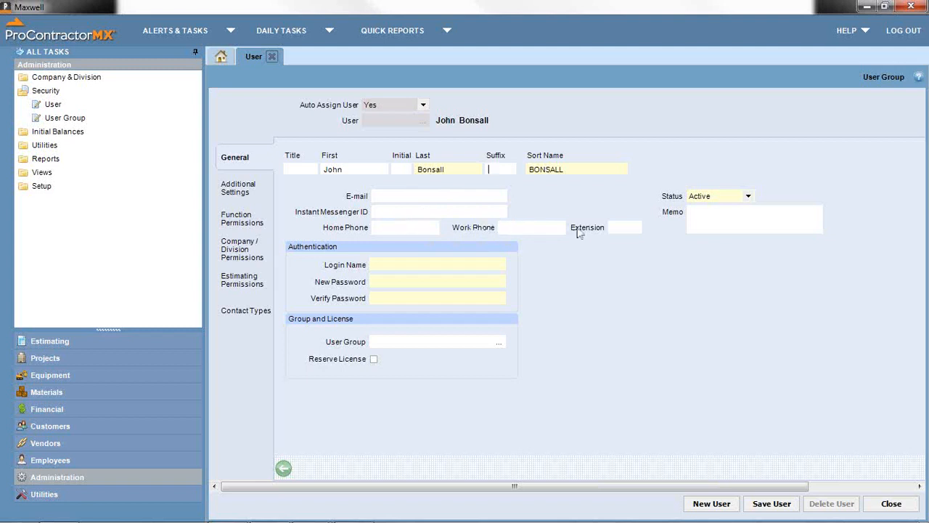
- Enter the user's login name, then type and verify the password
click(397, 263)
text(John)
text(B)
key(Tab)
text(****)
key(Tab)
text(**)
- View the program version (3.3.0.0.110) in the About window, then dismiss it
click(846, 30)
click(837, 97)
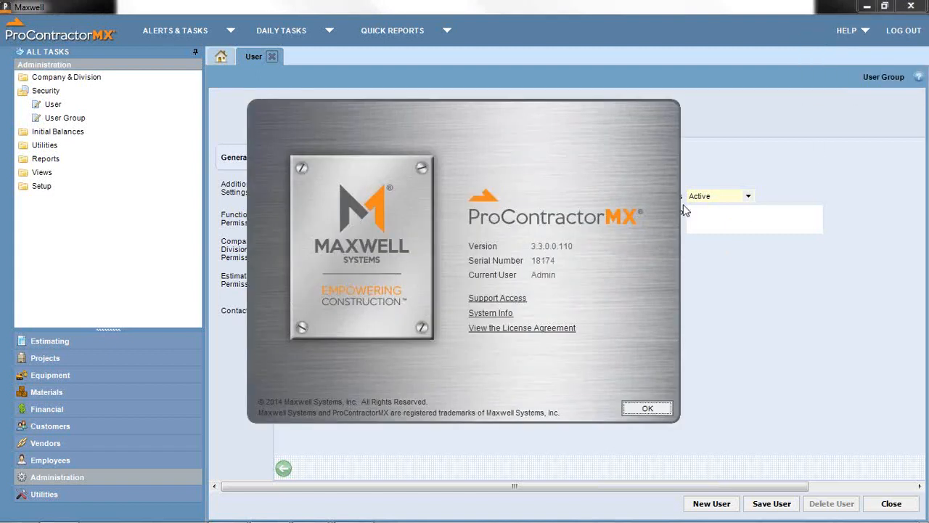
click(647, 407)
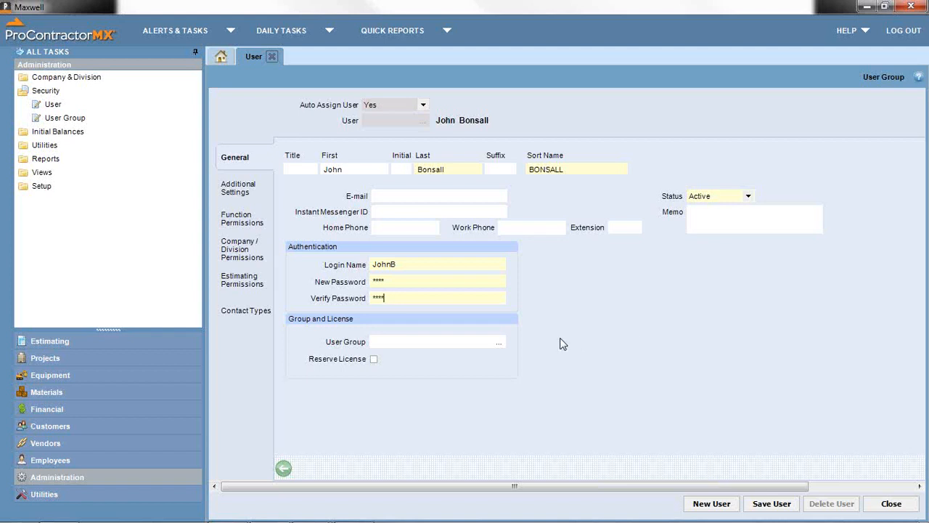
click(428, 341)
- Filter the user's function permissions to the Employees task group and set all of them to No Access
click(247, 223)
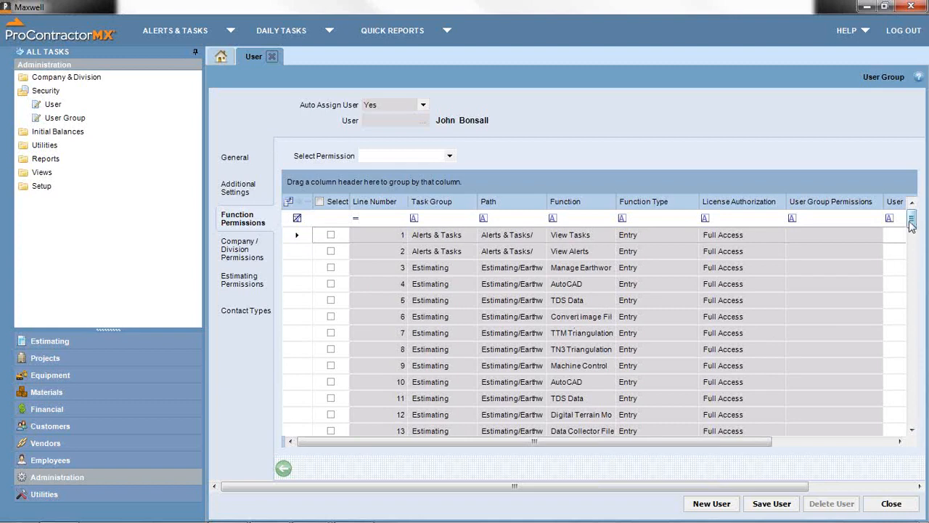
mouse_move(911, 225)
mouse_down()
mouse_move(900, 423)
mouse_move(913, 212)
mouse_up()
mouse_move(445, 217)
click(458, 218)
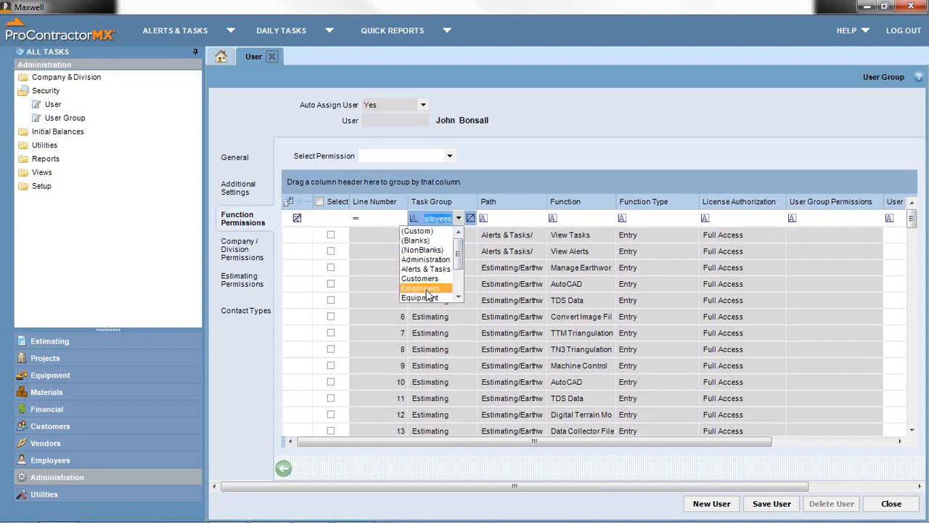
click(428, 289)
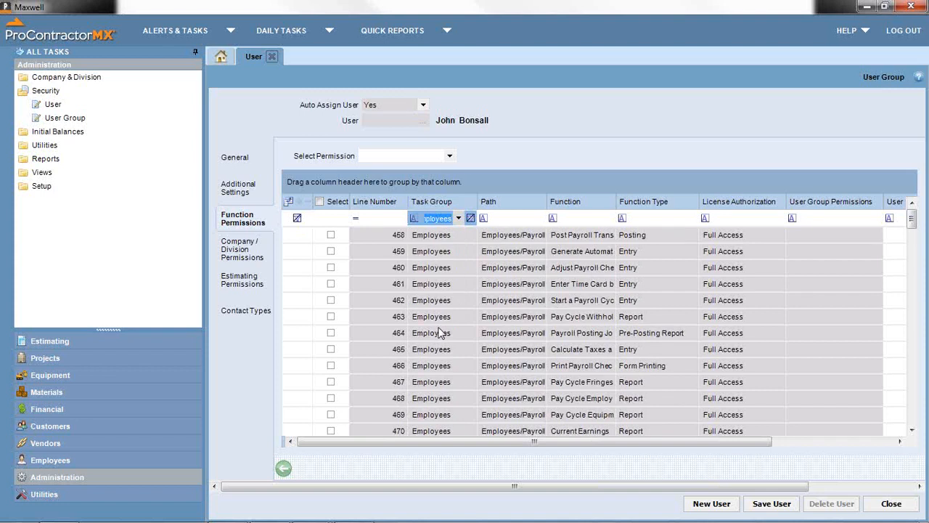
click(320, 203)
click(450, 157)
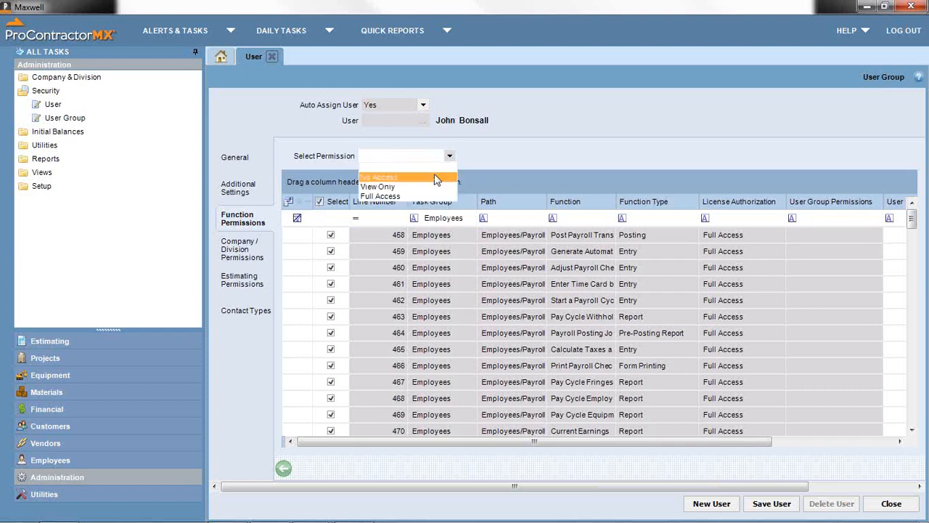
click(435, 177)
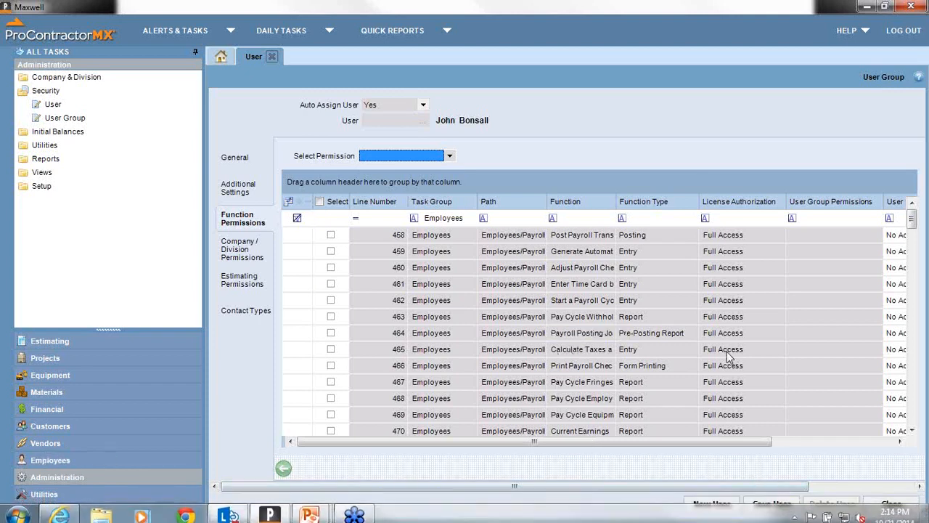
- Show the user's Additional Settings page
click(244, 190)
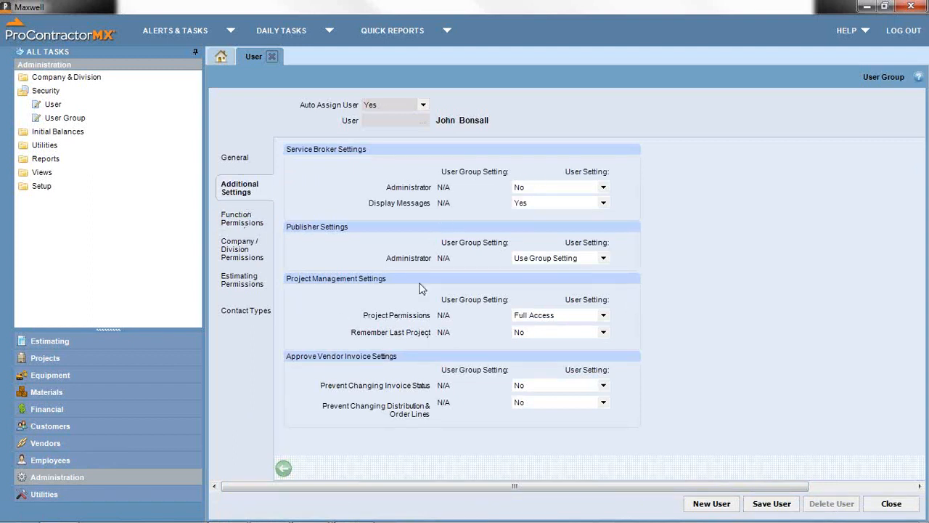
click(231, 162)
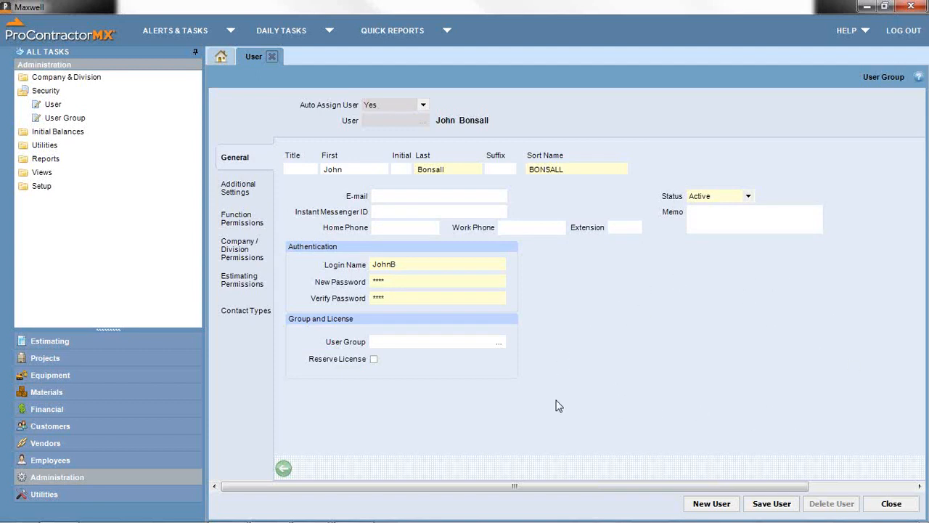
click(238, 187)
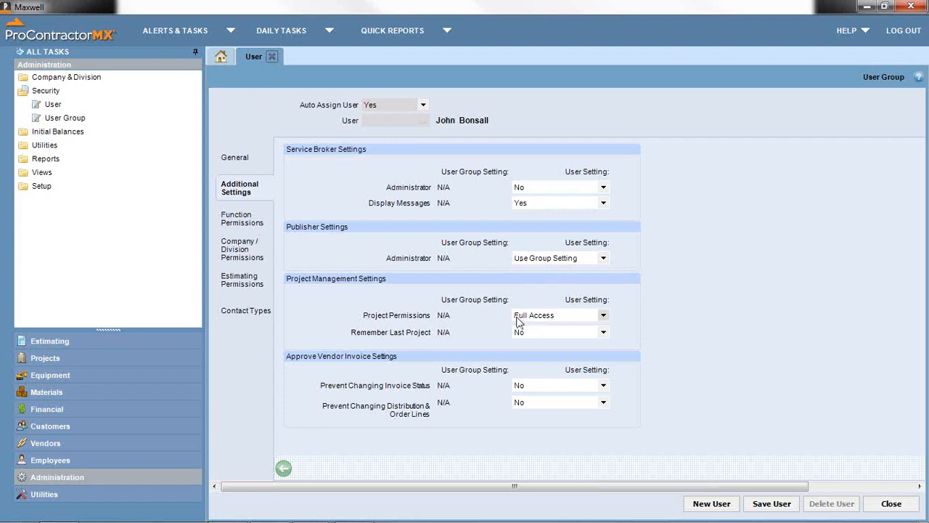
click(603, 315)
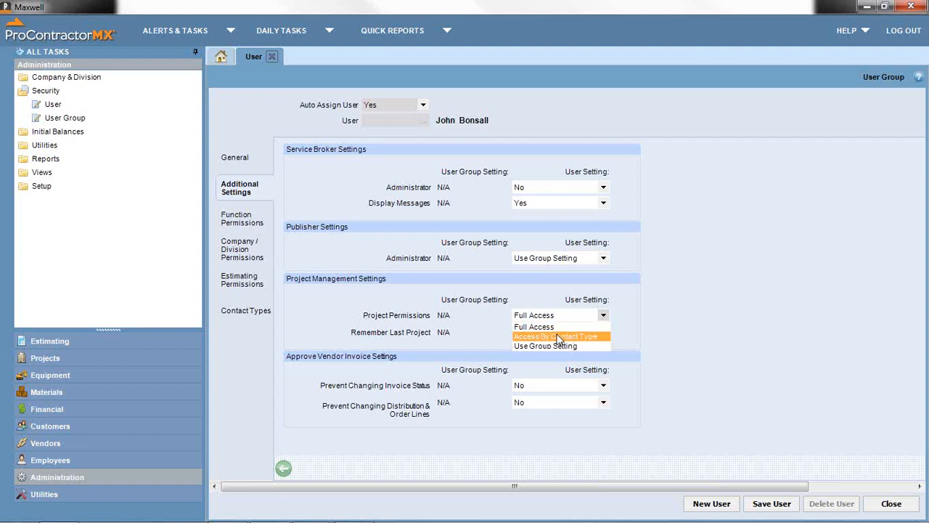
click(537, 327)
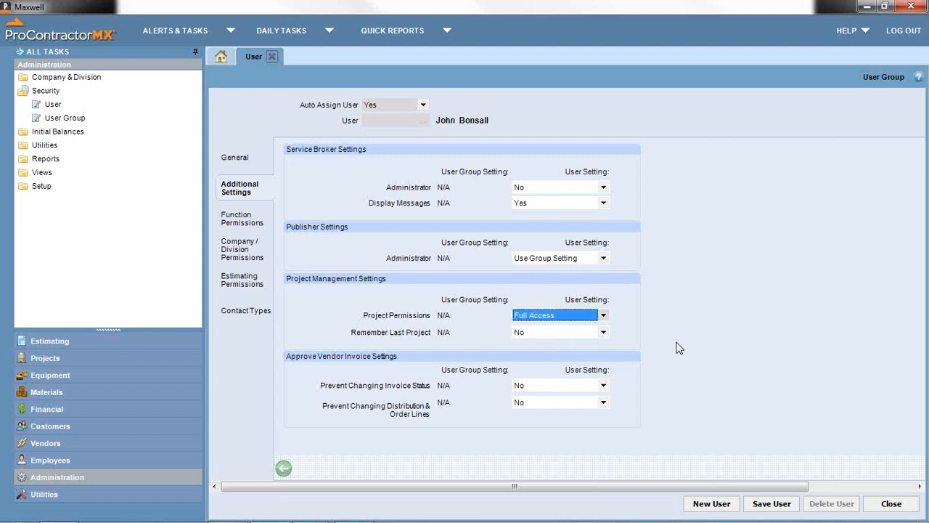
- Grant company 01 Full Access in the user's Company / Division Permissions
click(250, 260)
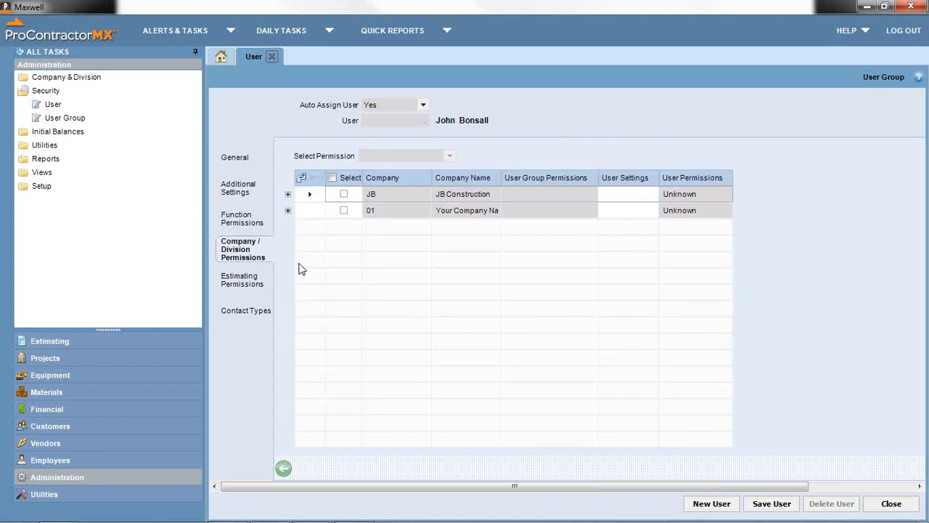
click(252, 231)
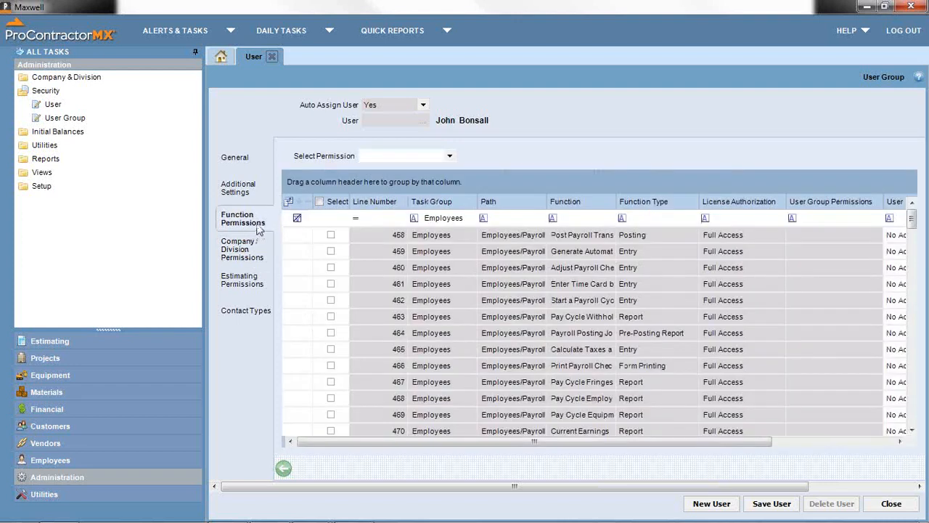
click(254, 265)
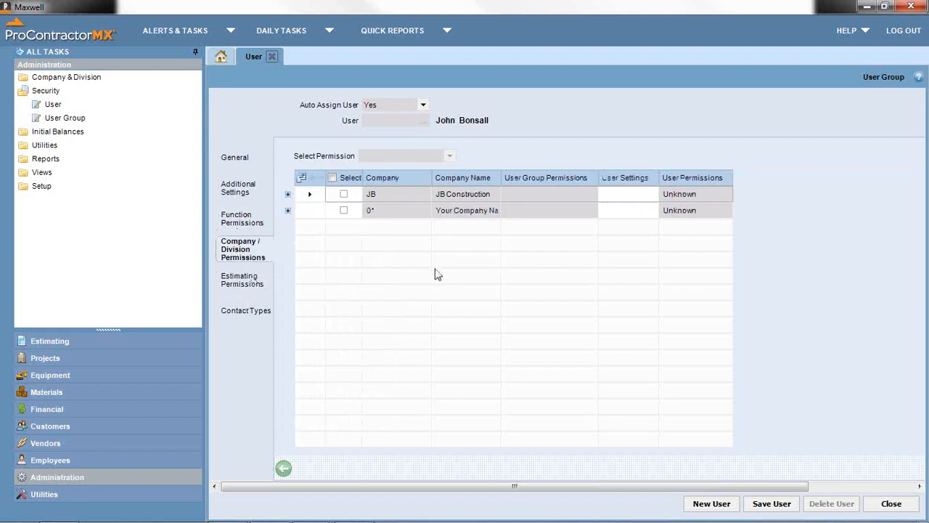
click(343, 211)
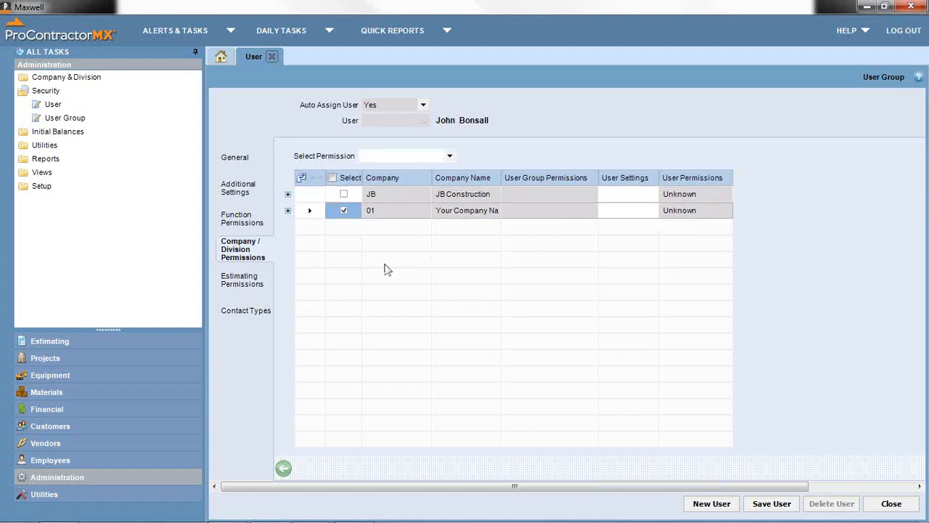
click(449, 156)
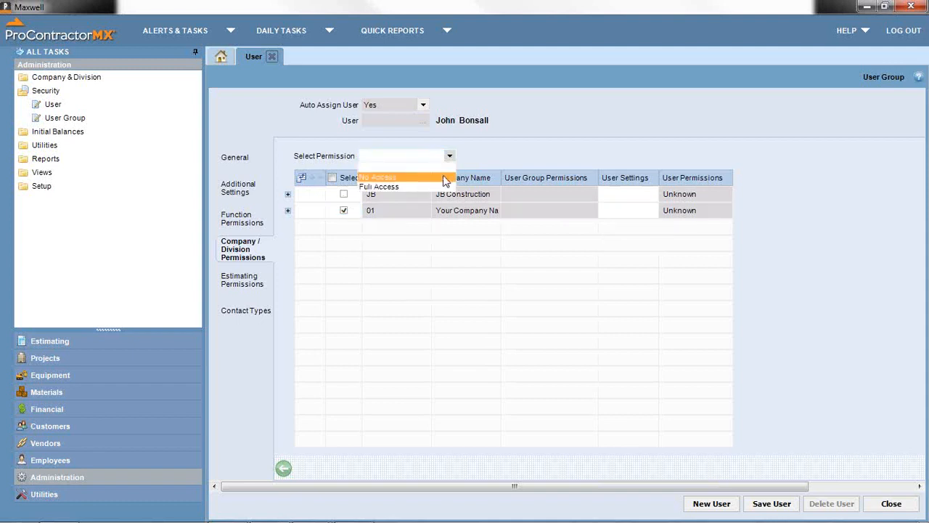
click(441, 186)
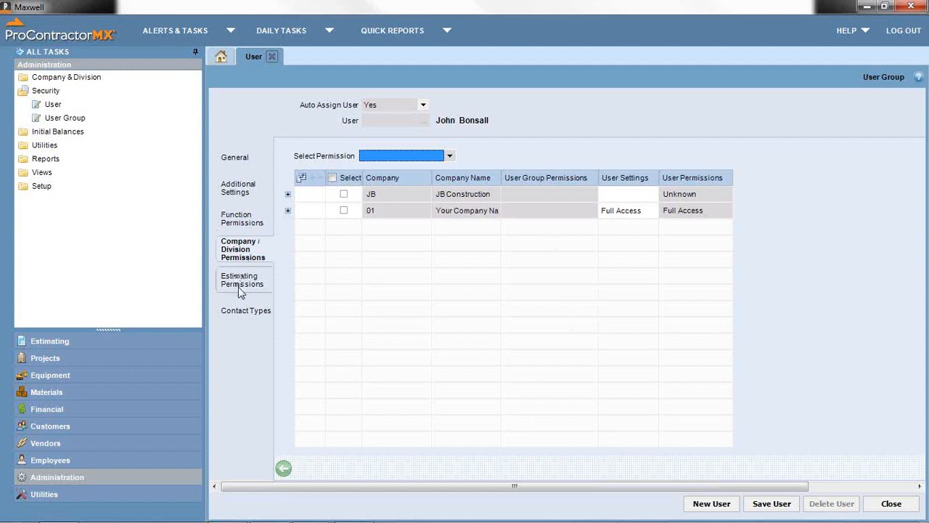
- Show the user's Estimating Permissions and its Contact Types list
click(238, 285)
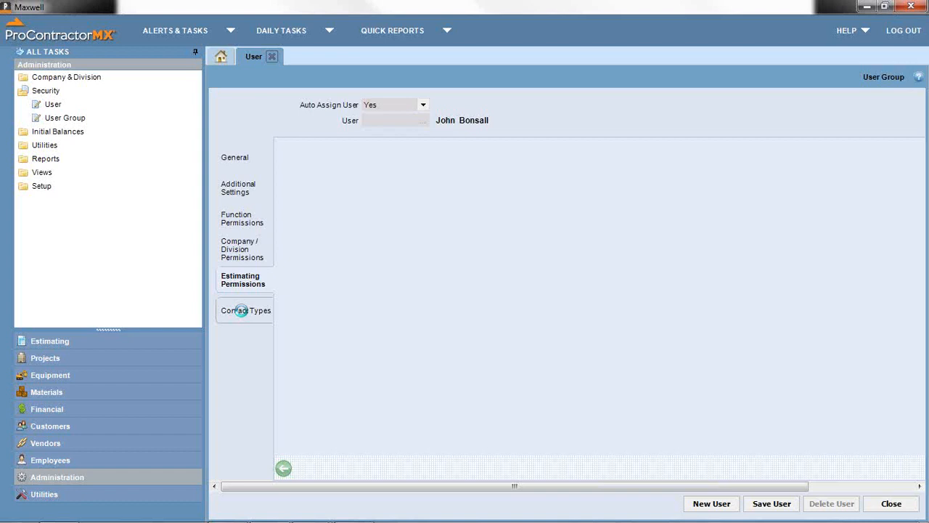
click(241, 310)
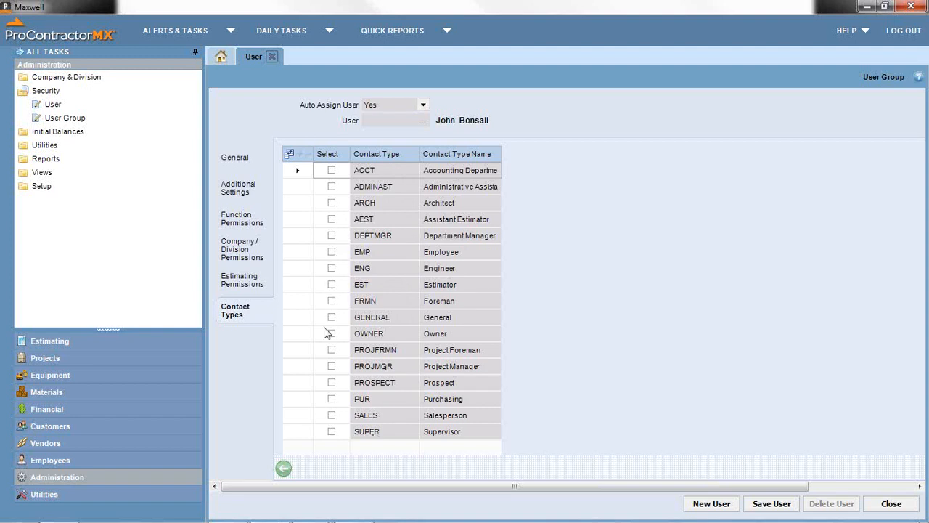
- Tick the PROJMGR and SALES contact types, then return to Function Permissions
click(331, 368)
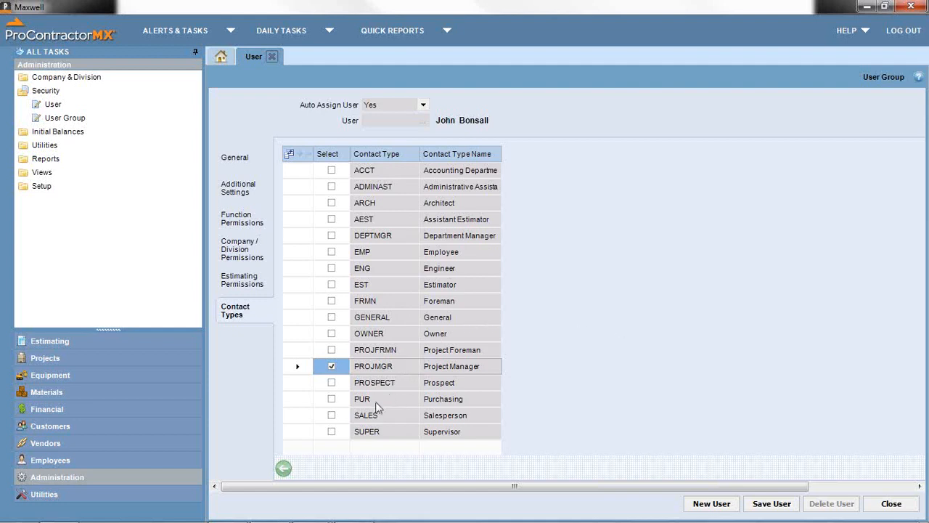
click(332, 415)
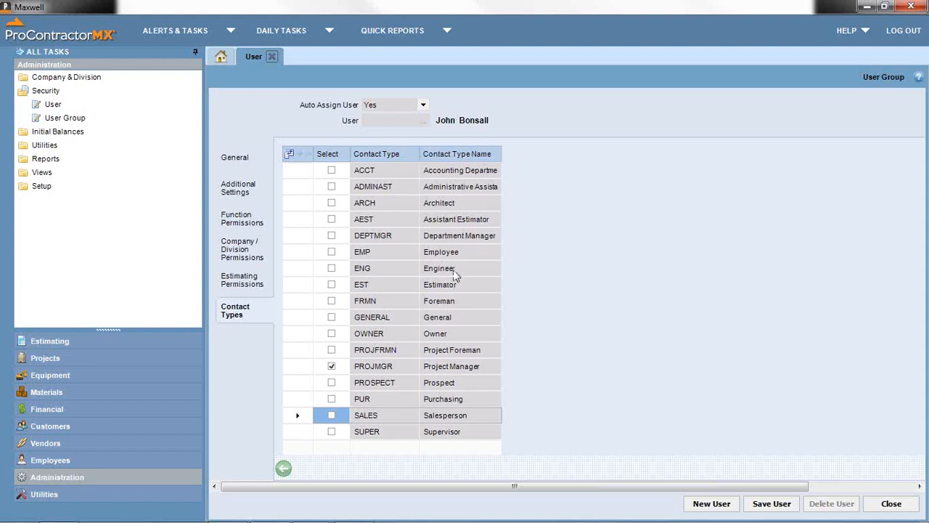
click(247, 224)
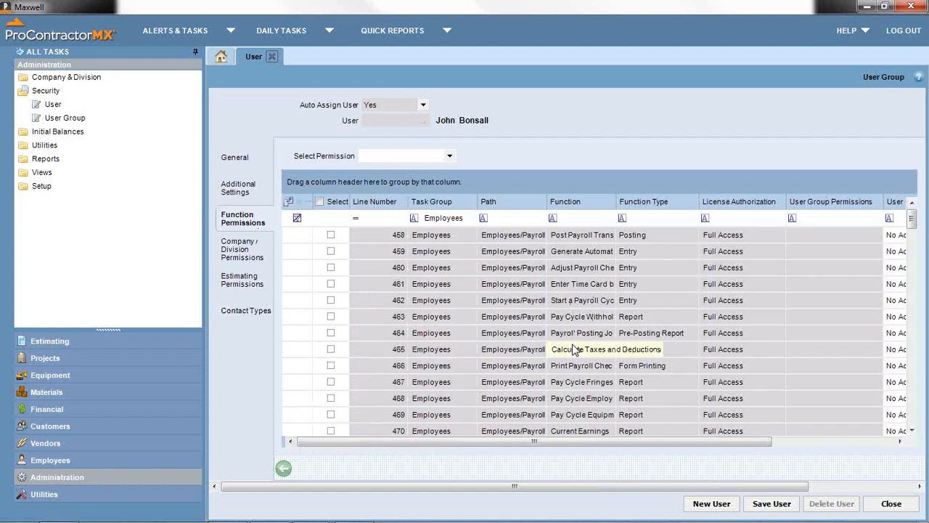
- Open User Group setup under Security in the Administration tree
click(80, 119)
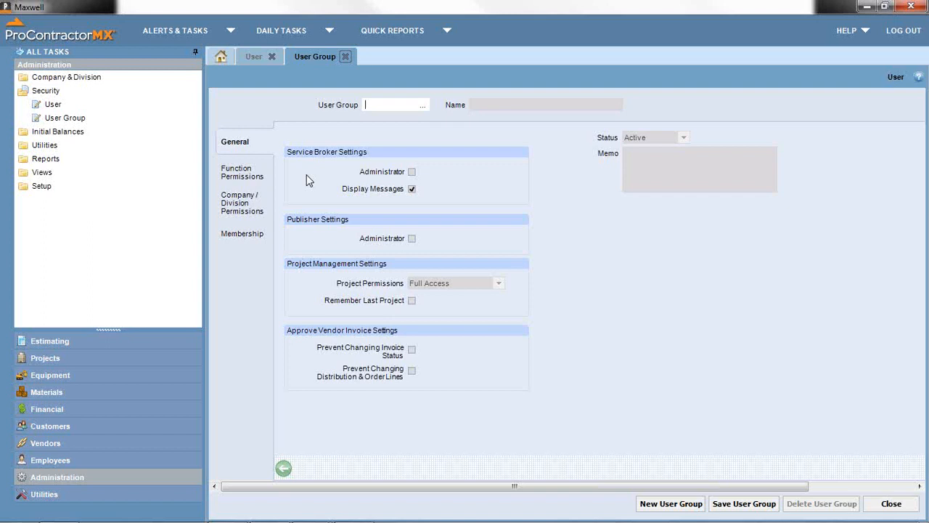
- Create user group PM named 'Project Managers' and show its Function Permissions
text(PM)
key(Tab)
text(P)
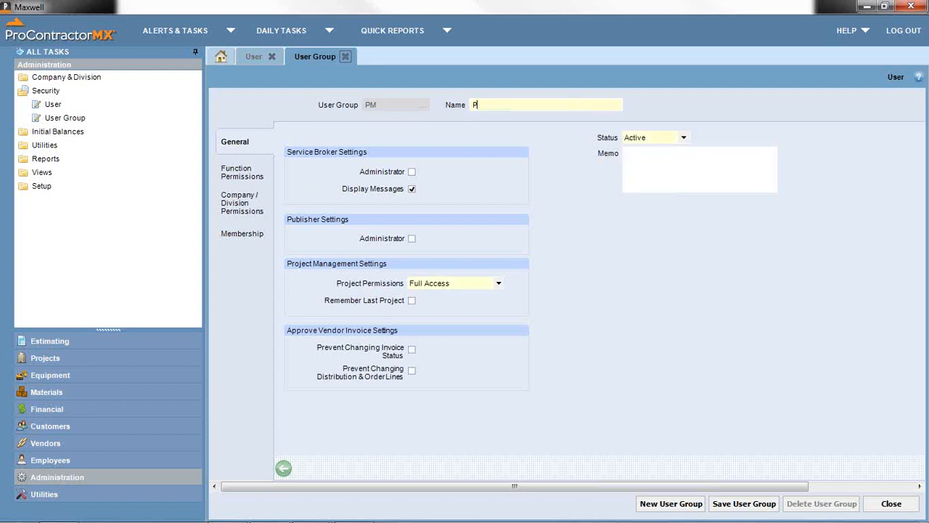
text(roject Managers)
click(241, 172)
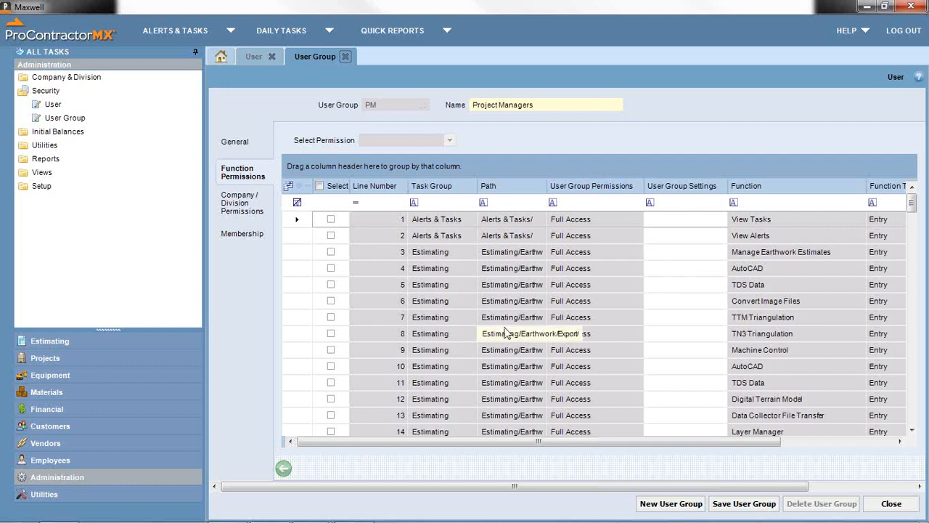
- Filter the group's permissions to Employees and set all those functions to No Access
click(434, 201)
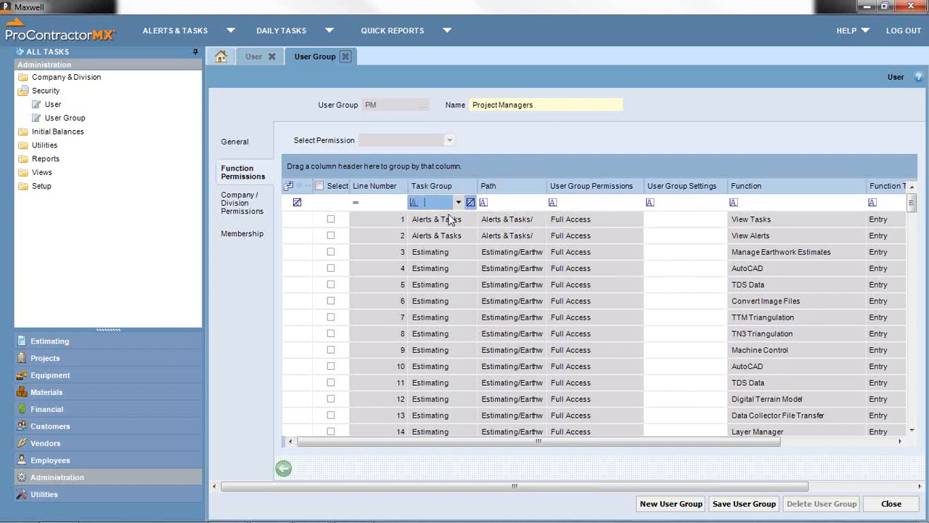
text(emp)
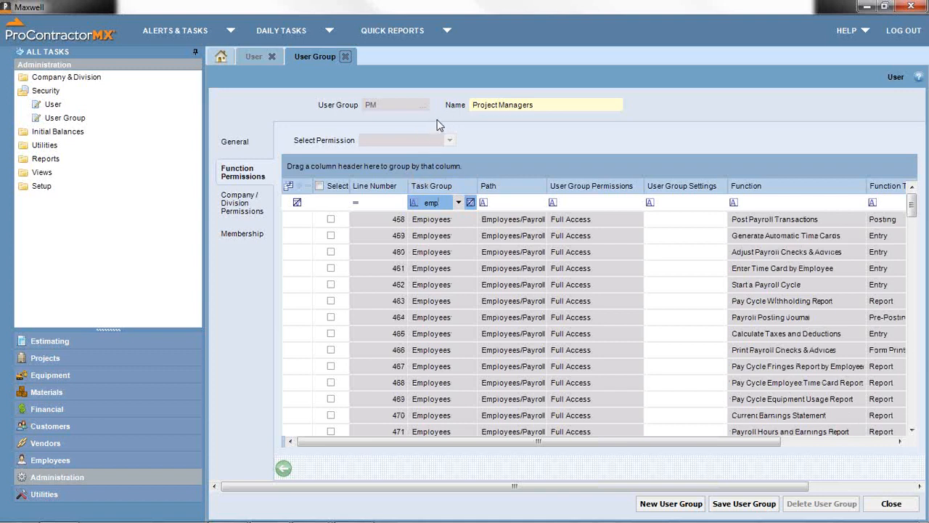
click(318, 186)
click(449, 140)
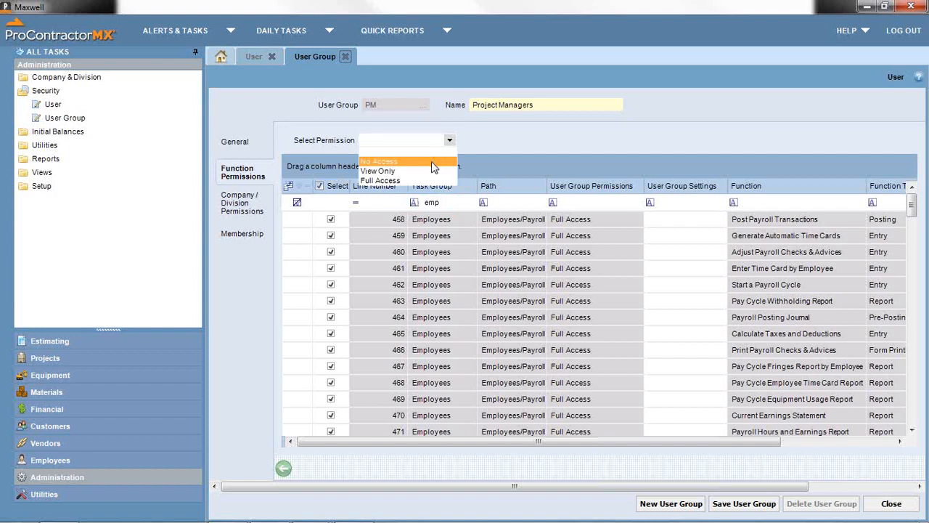
click(433, 162)
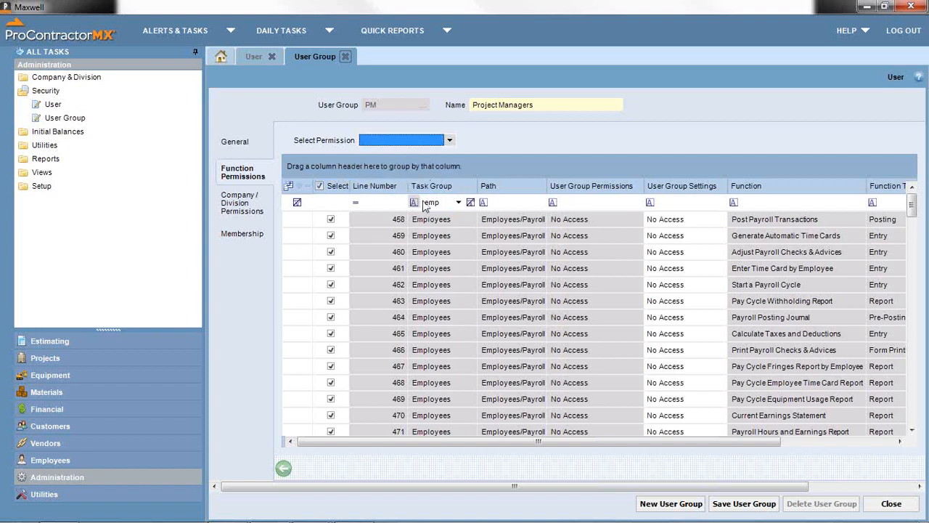
- Set all Financial functions to No Access, clear the filter, and save the group
click(456, 203)
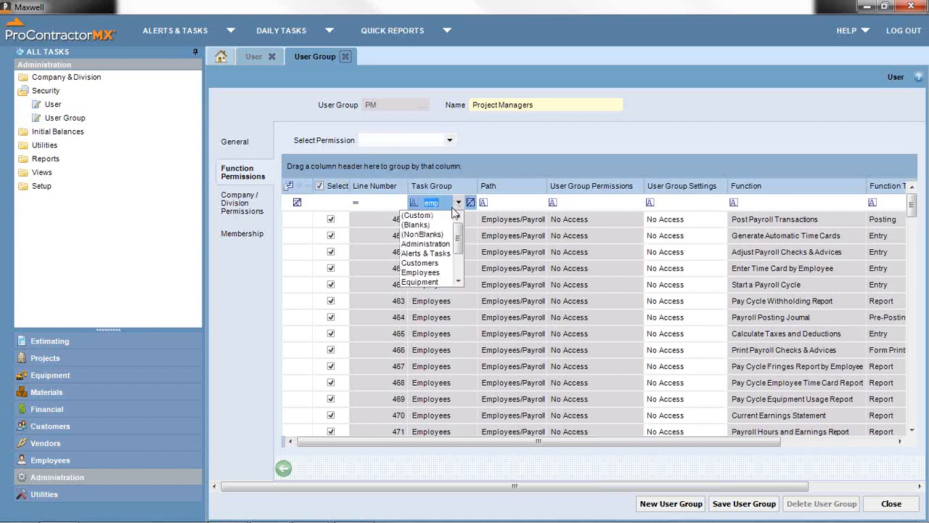
drag(457, 234, 457, 253)
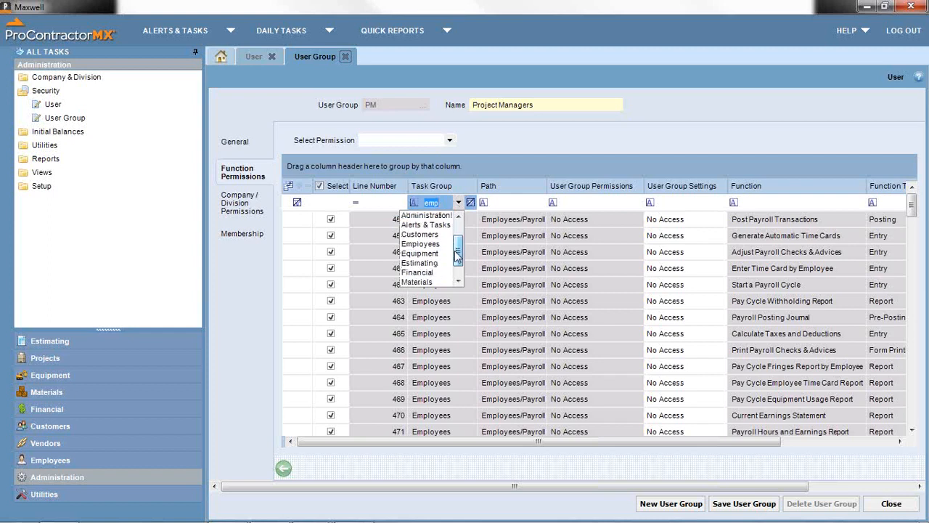
click(435, 274)
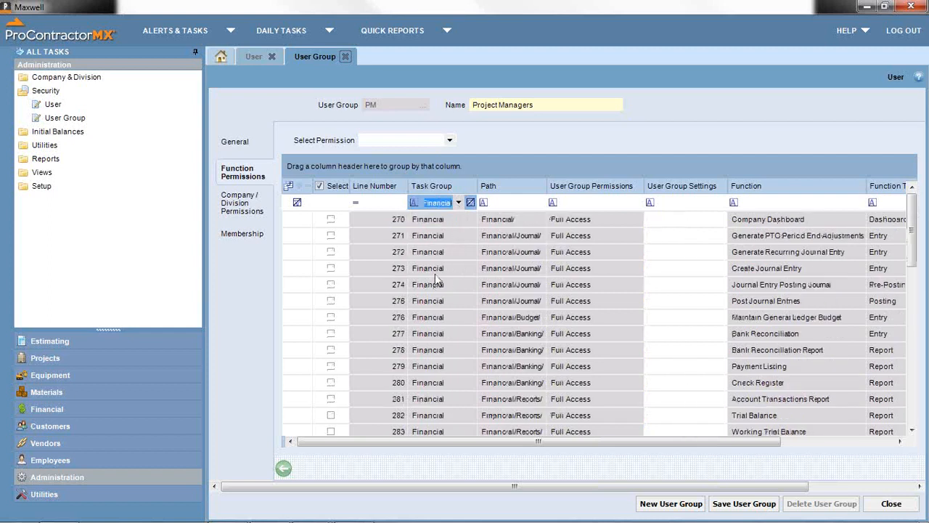
click(320, 186)
click(320, 186)
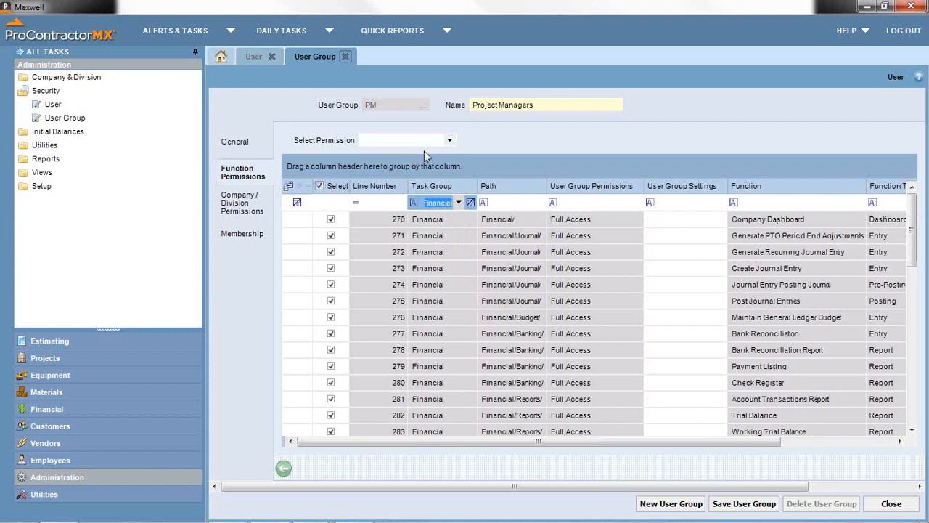
click(449, 140)
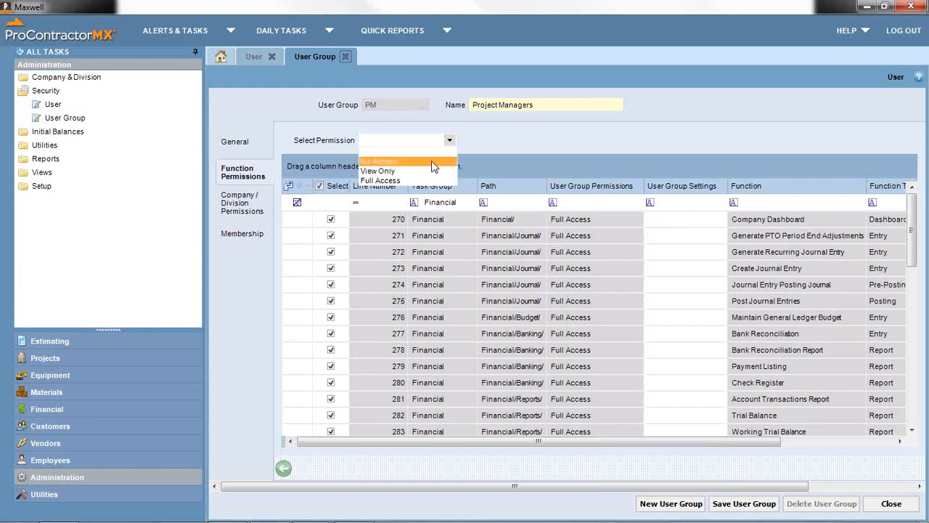
click(433, 161)
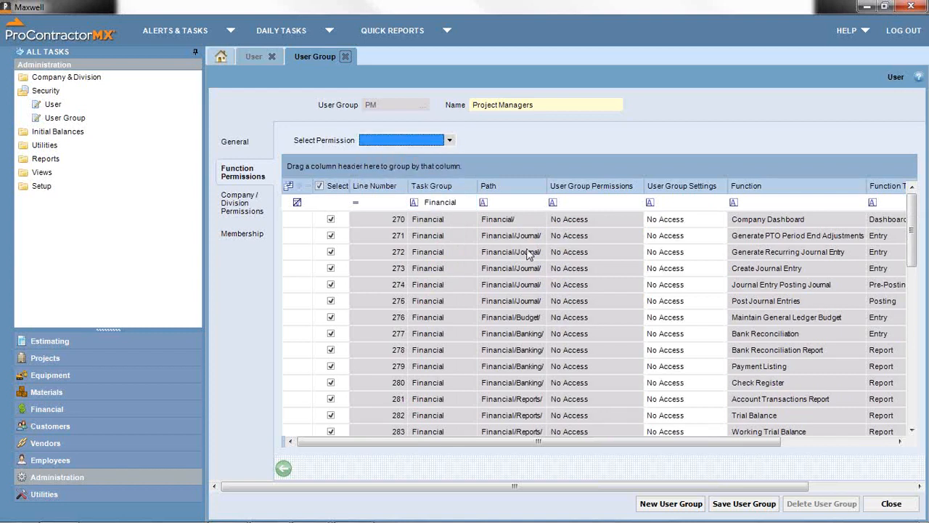
click(450, 205)
key(BackSpace)
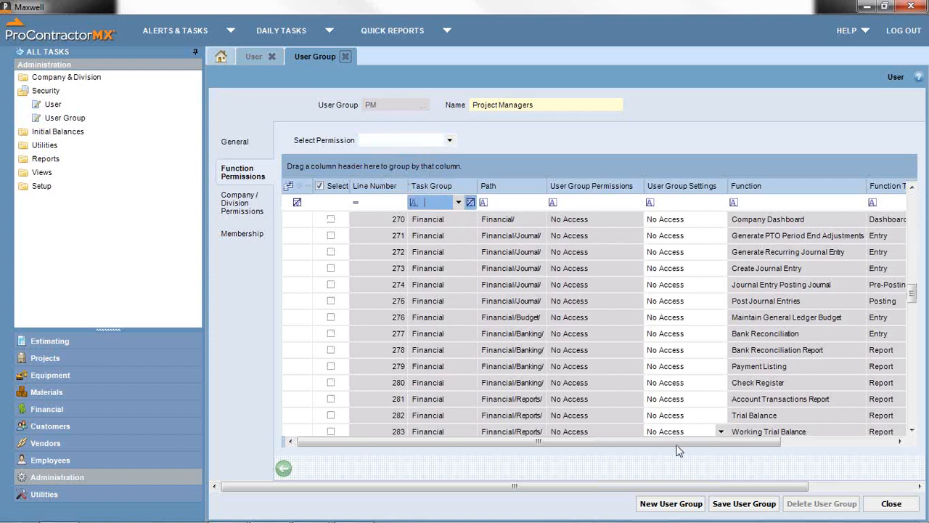
click(757, 506)
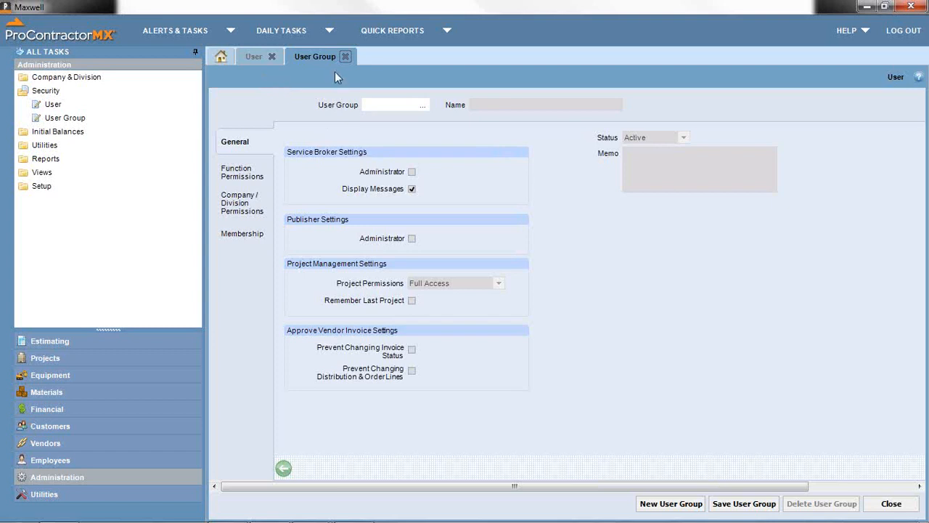
- On the user's General page, browse user groups without choosing and toggle Reserve License back off
click(251, 58)
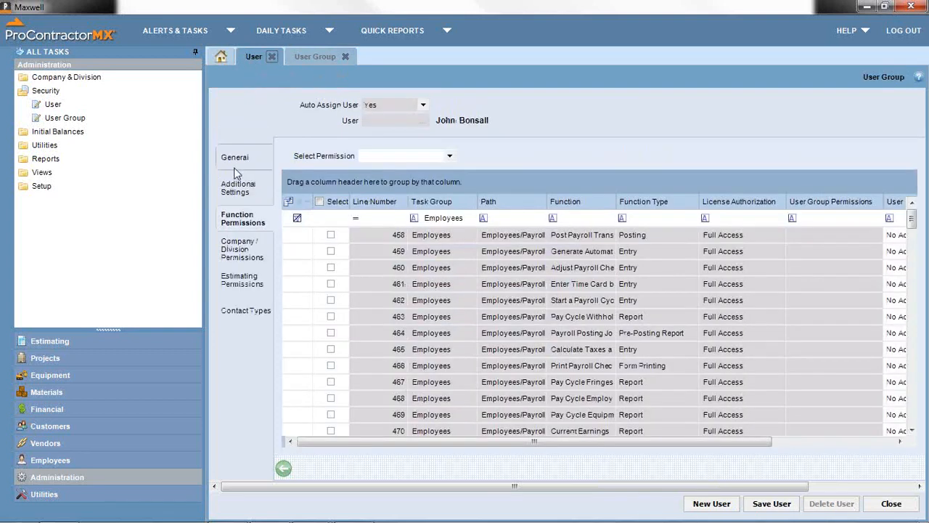
click(235, 159)
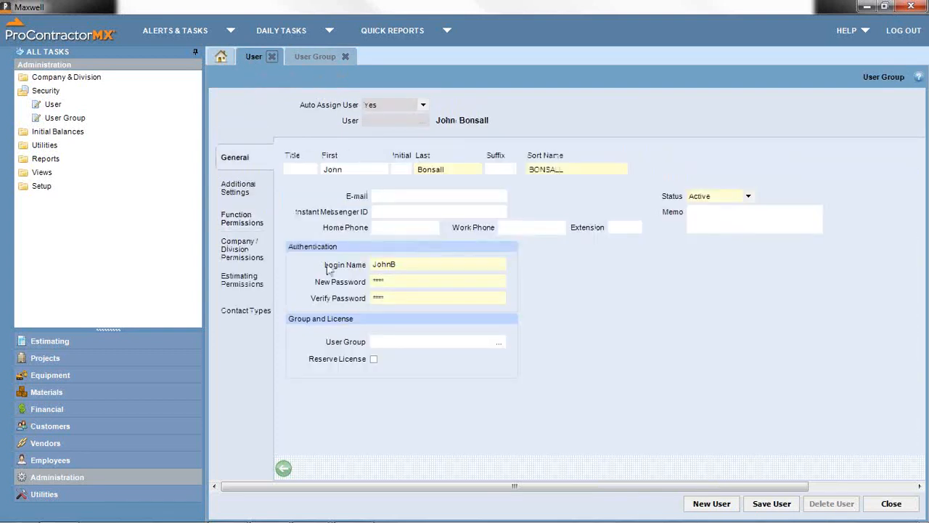
click(500, 342)
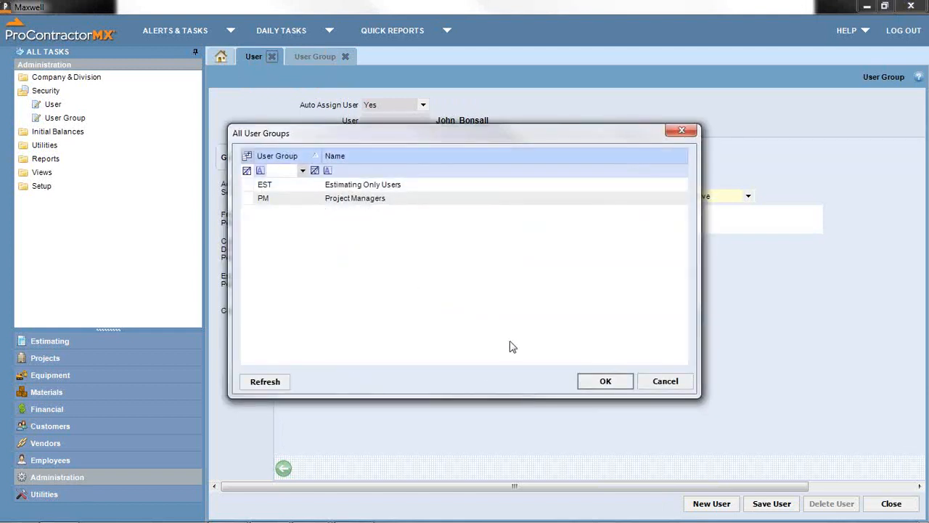
click(662, 382)
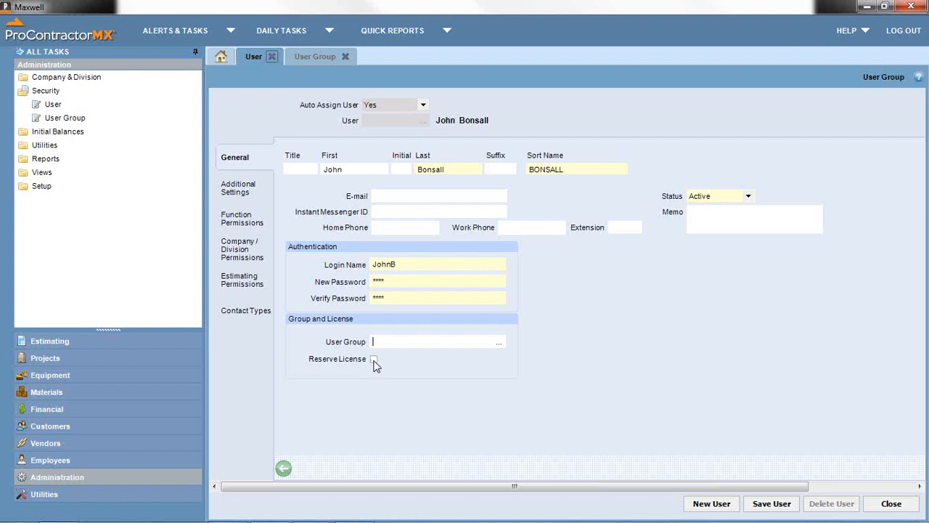
click(374, 359)
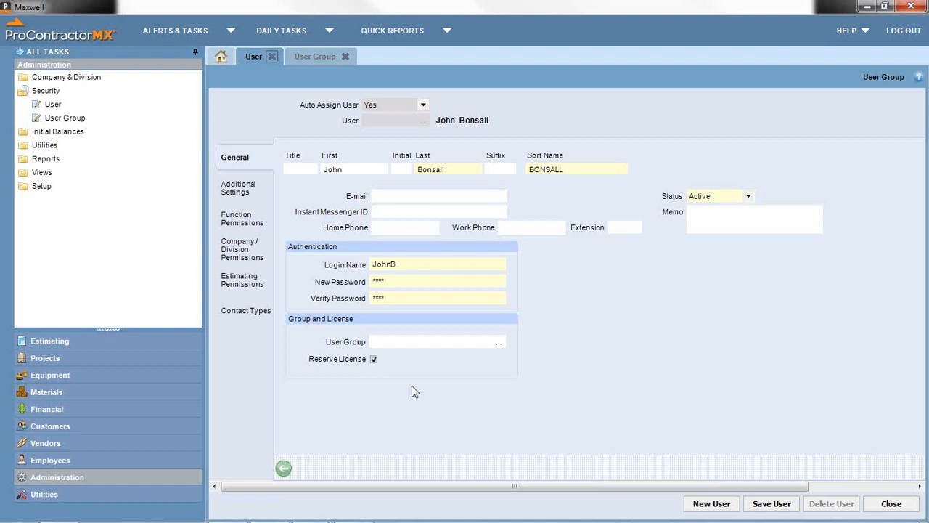
click(374, 359)
- Close the User Group and User records without saving, then collapse Security
click(345, 55)
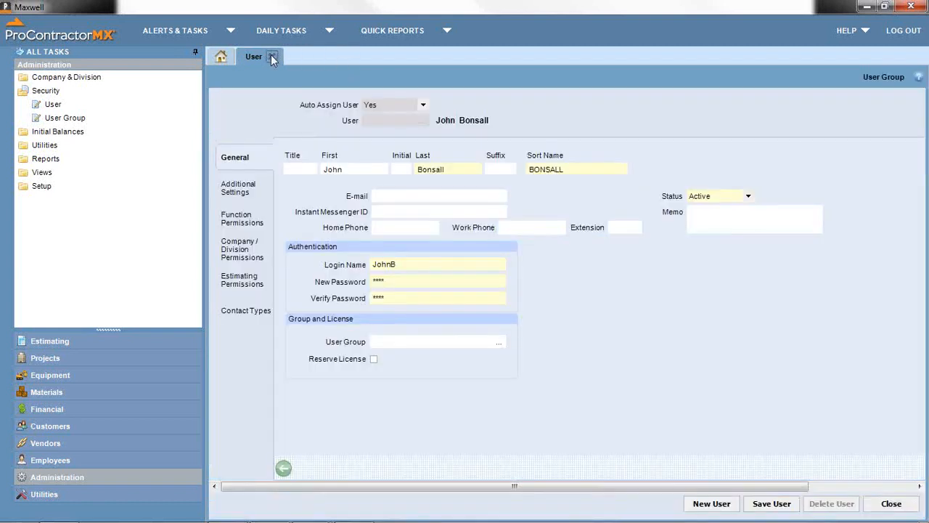
click(272, 56)
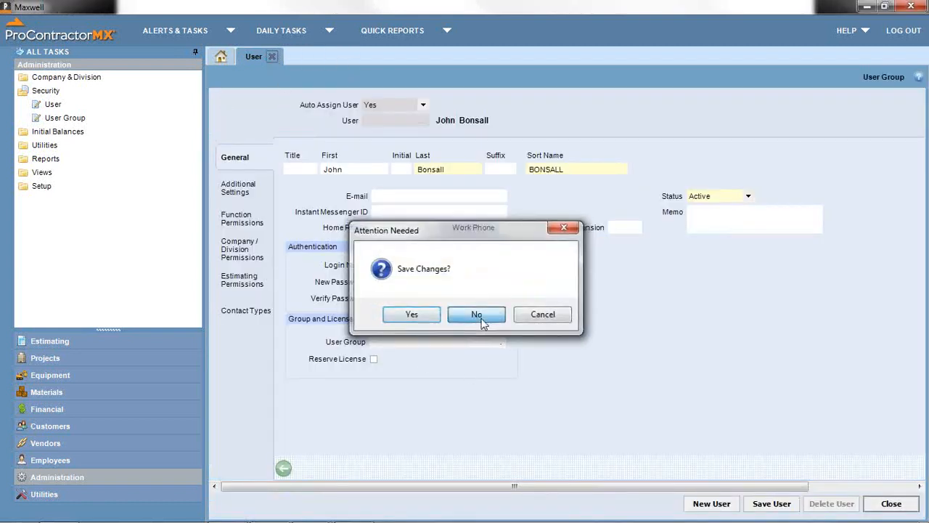
click(477, 311)
click(45, 91)
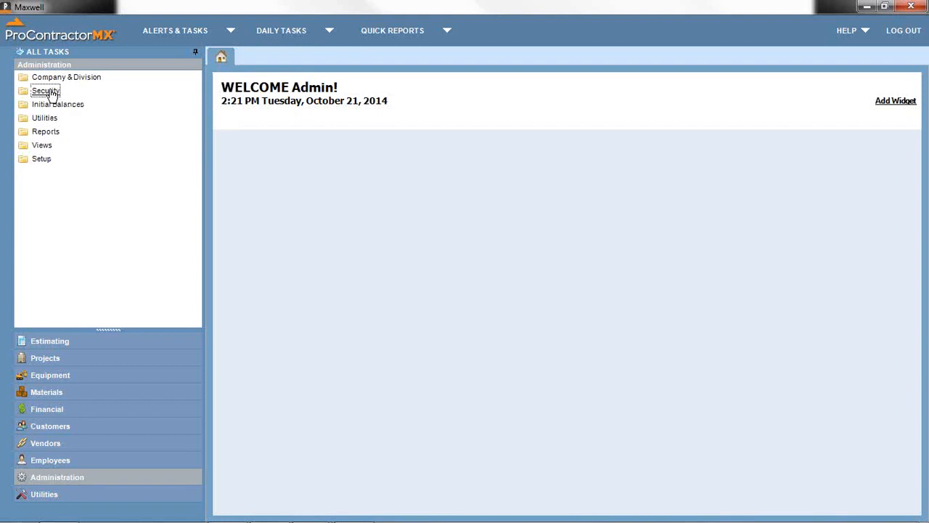
- Open Change User Codes under Utilities and retrieve the Contact Types codes, ARCH through SUPER
click(45, 119)
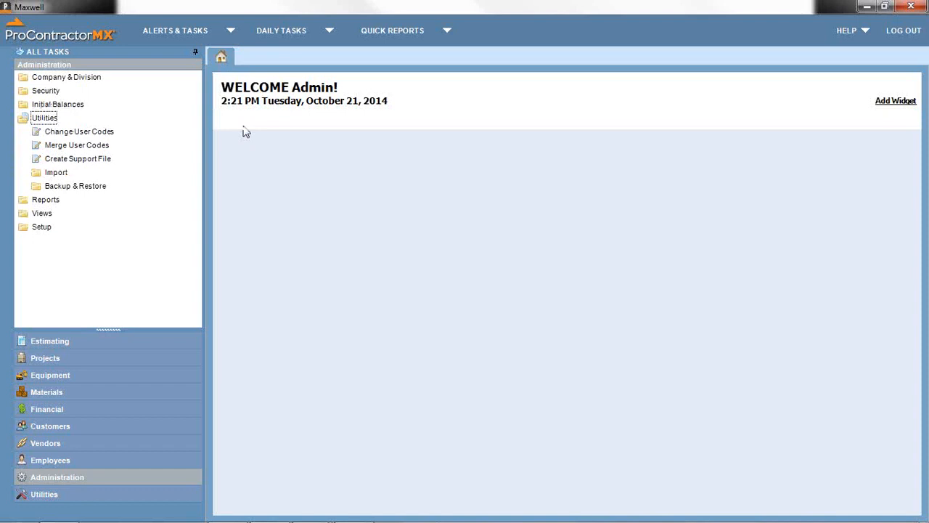
click(81, 132)
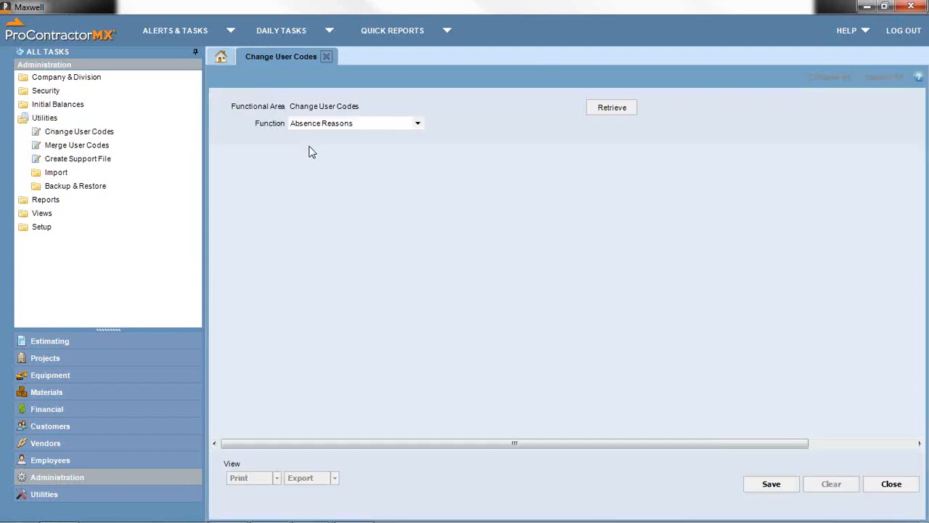
click(417, 122)
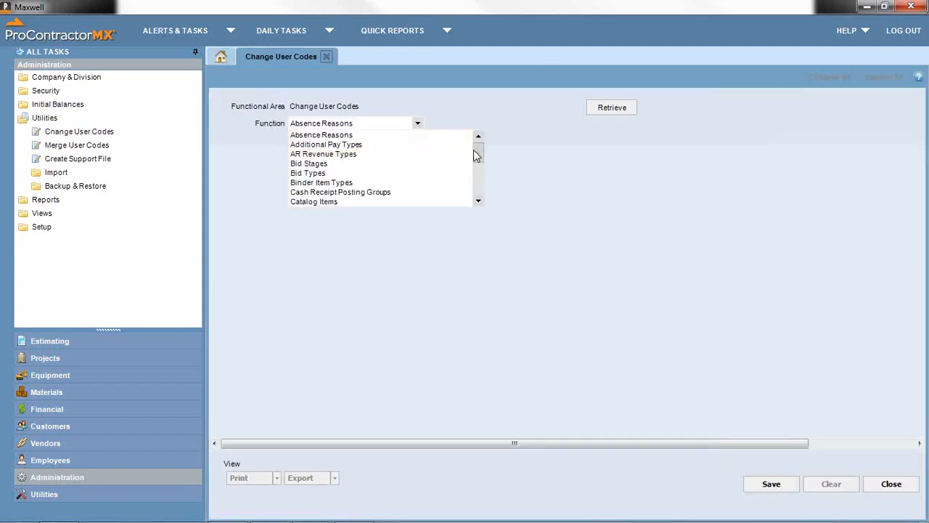
drag(473, 150, 477, 159)
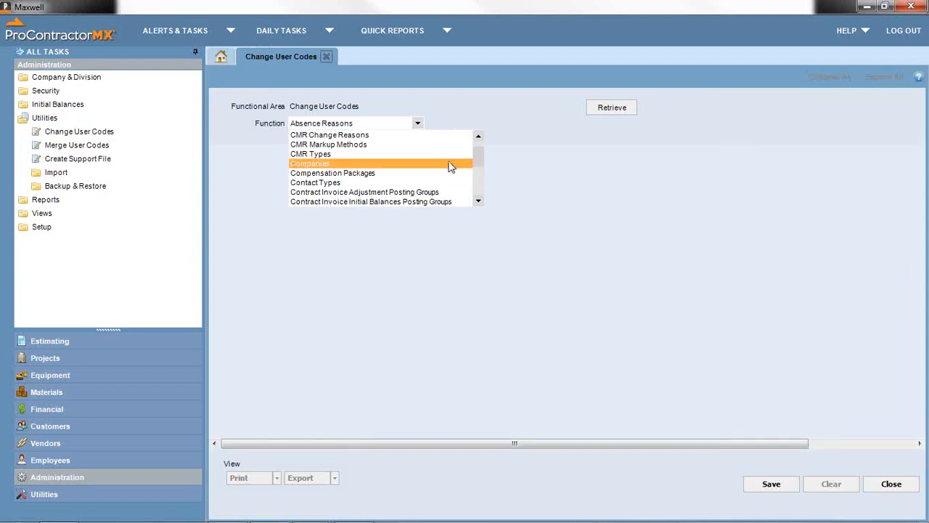
click(446, 184)
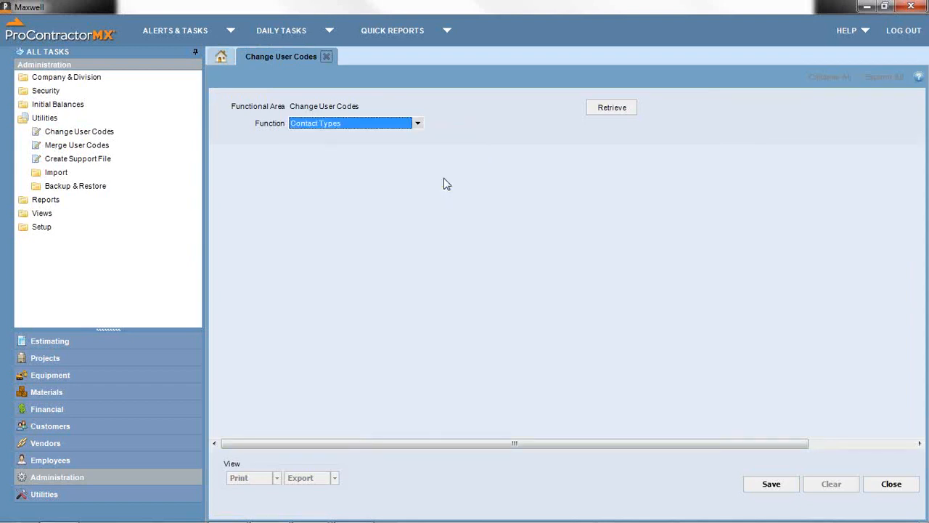
click(606, 108)
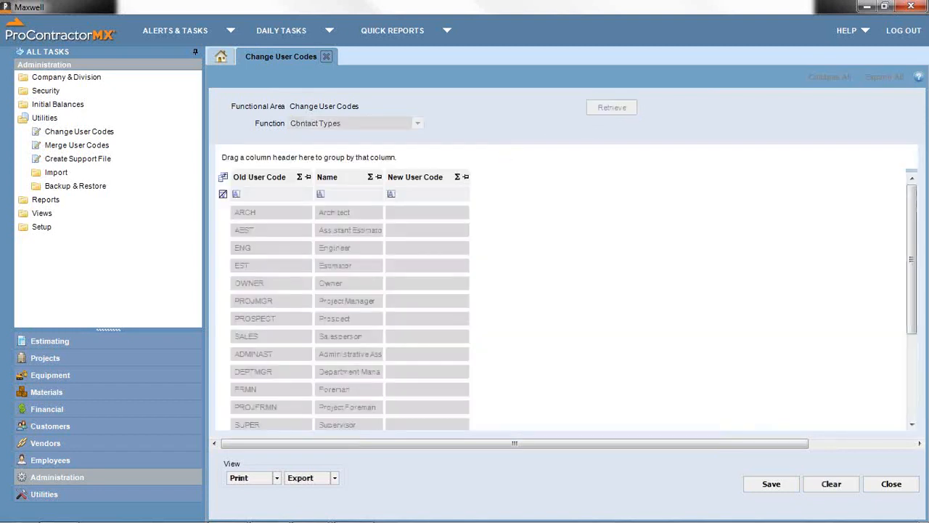
- Enter ACCTDEP as the new user code for the ACCT Accounting Department row
drag(911, 254, 911, 337)
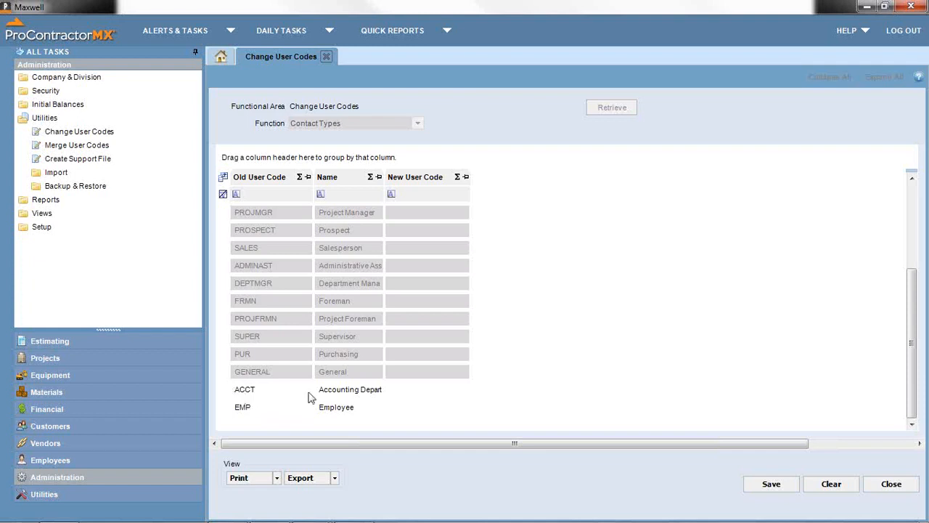
click(414, 390)
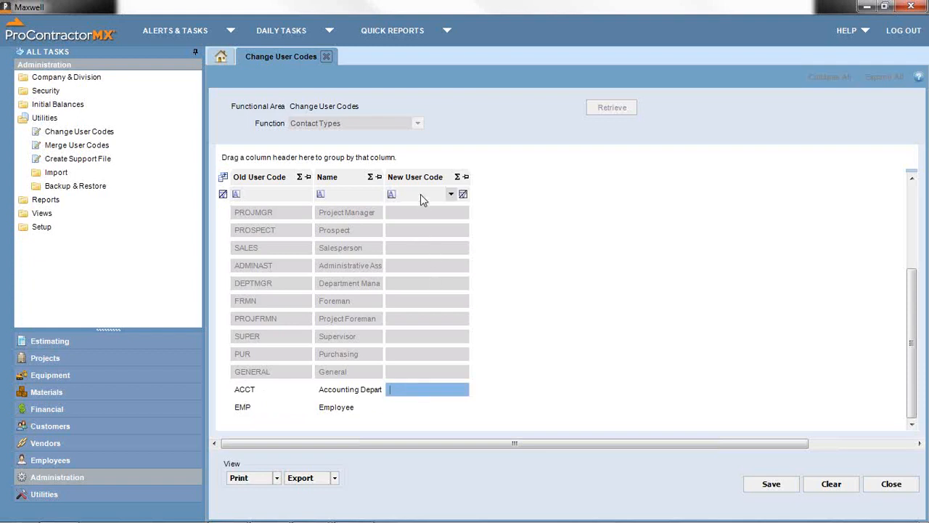
text(ACCT DEPT)
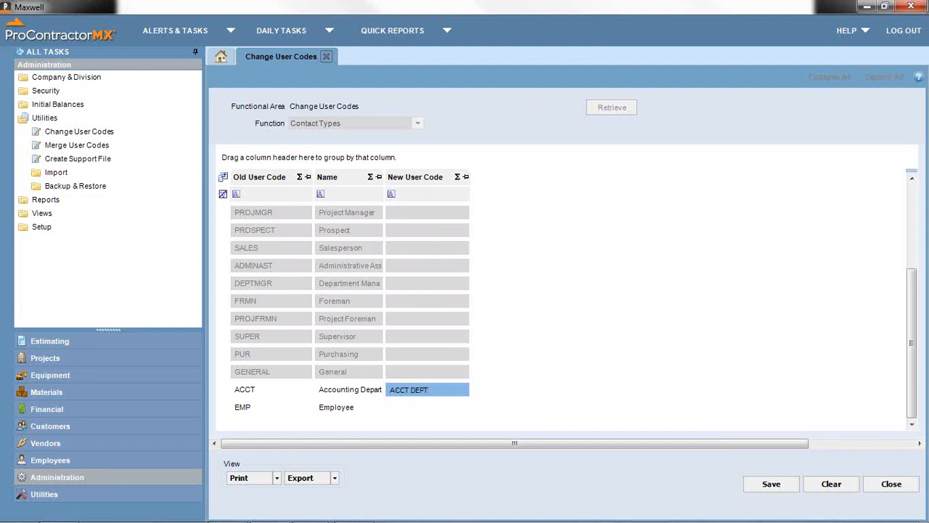
key(Escape)
text(ACCTDE)
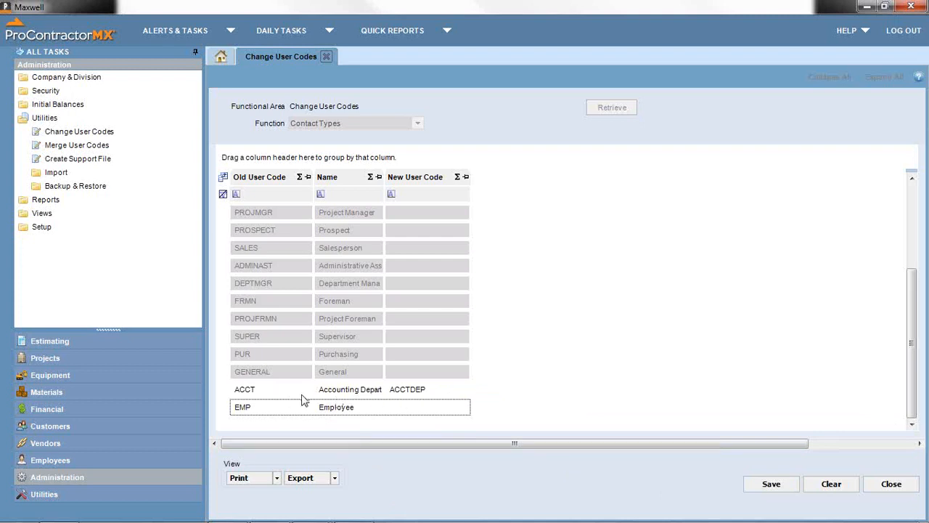
- Start clearing the pending code changes, keep them instead, and close Change User Codes
click(829, 482)
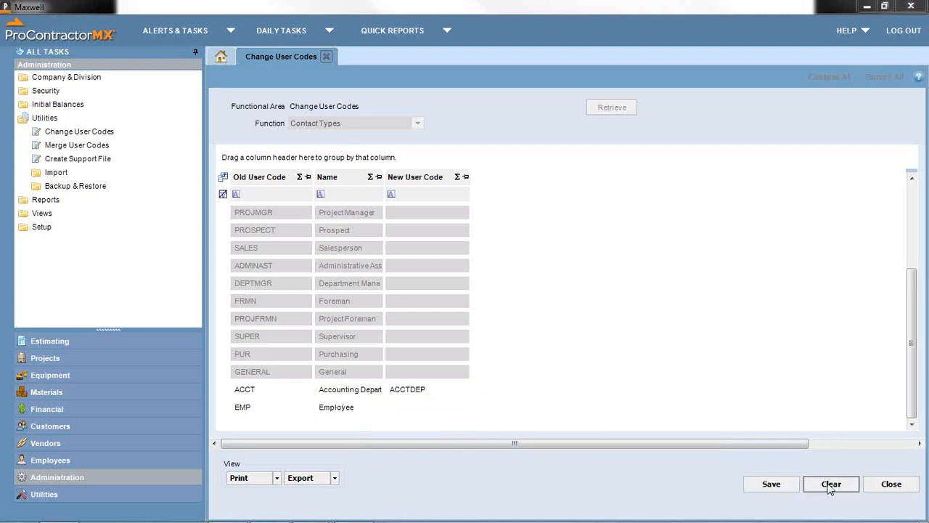
click(518, 312)
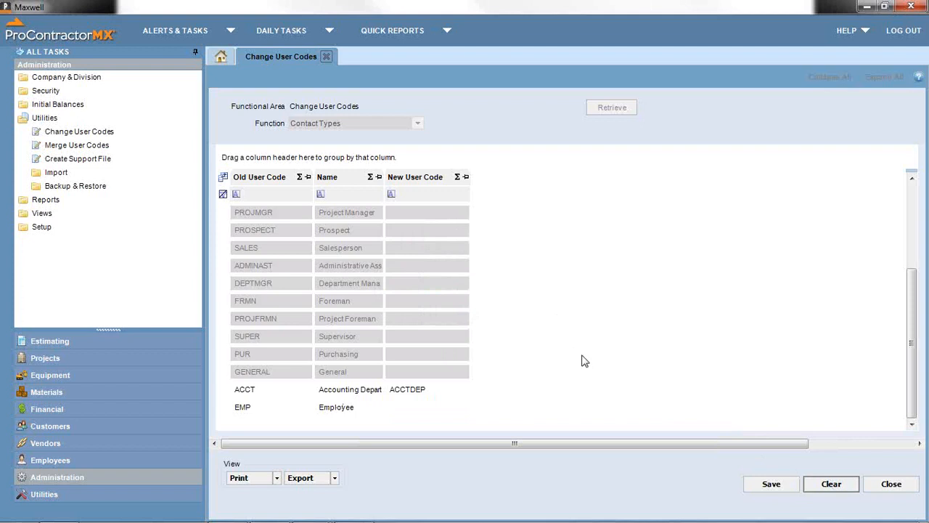
click(892, 489)
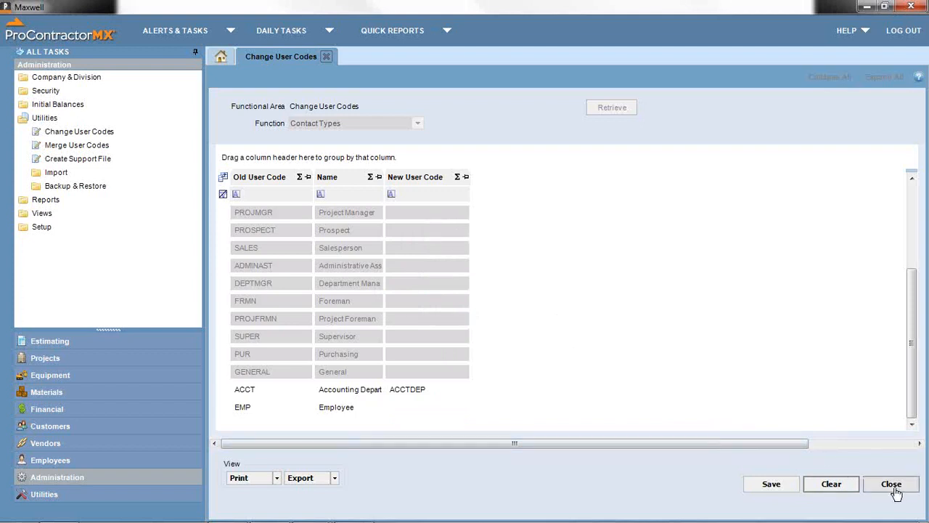
click(470, 312)
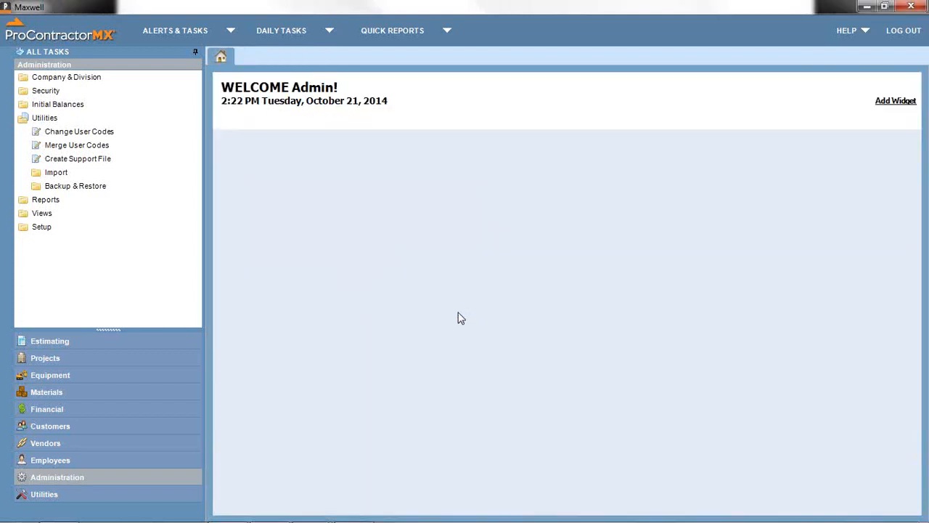
click(94, 136)
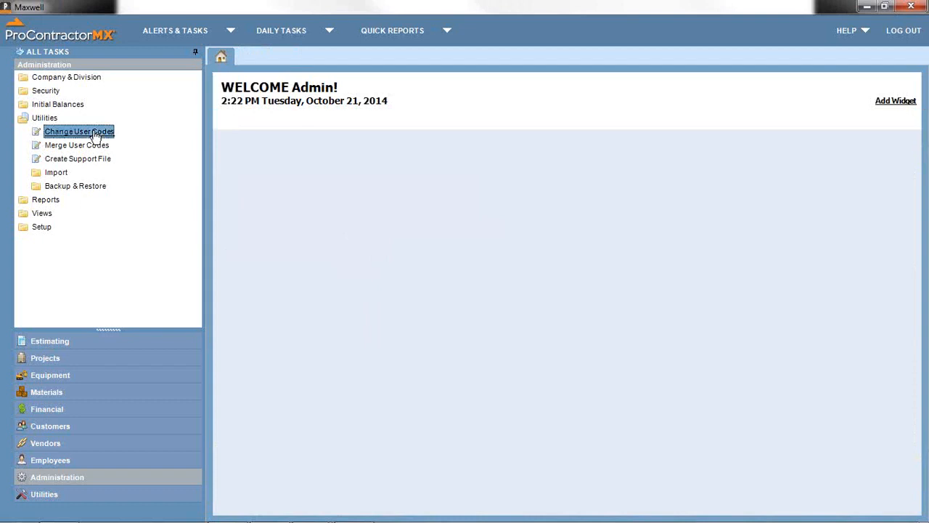
click(417, 126)
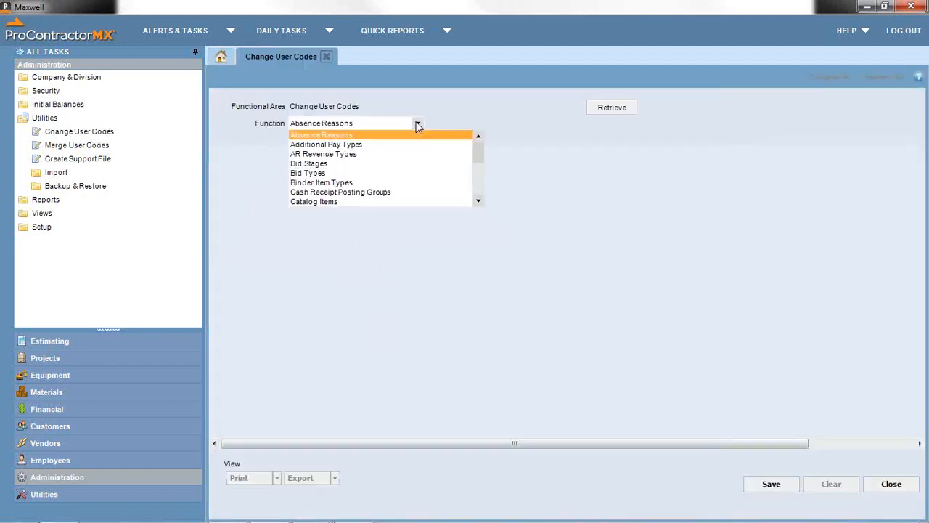
click(476, 162)
scroll(476, 162, down, 1)
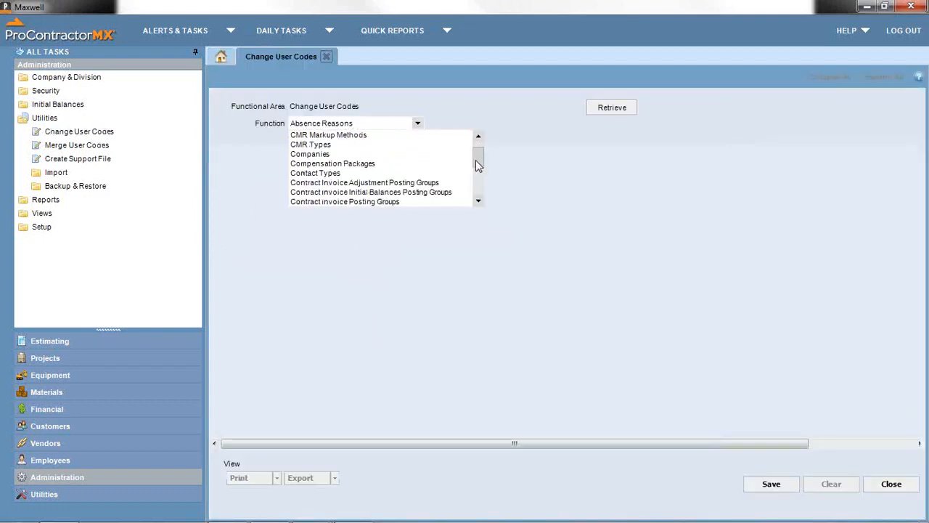
scroll(436, 185, down, 1)
scroll(436, 184, down, 3)
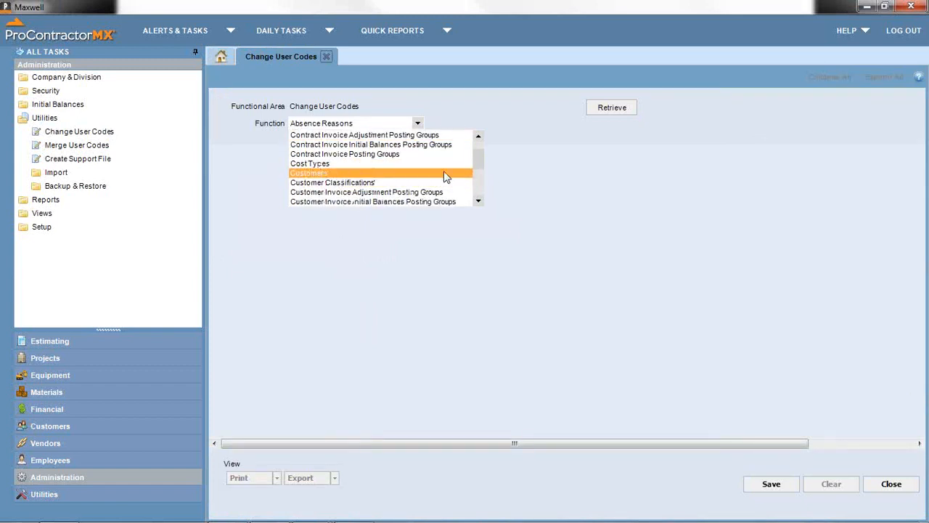
click(482, 169)
click(481, 173)
scroll(445, 177, down, 6)
scroll(446, 178, down, 3)
scroll(396, 180, down, 3)
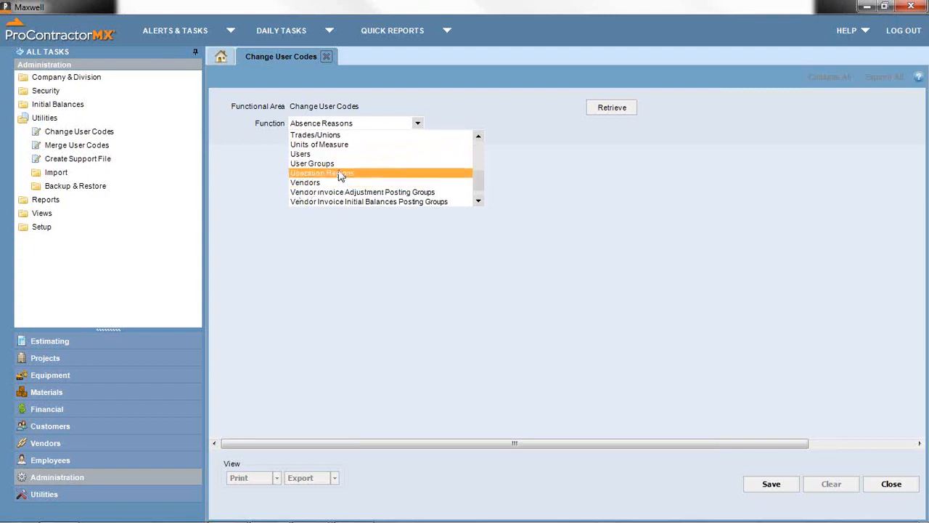
scroll(338, 177, up, 15)
scroll(342, 177, up, 20)
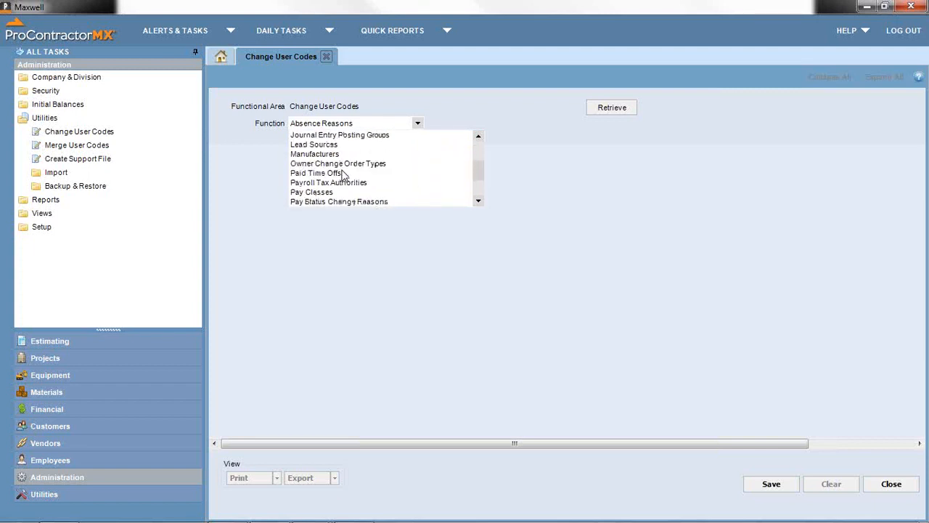
scroll(343, 176, up, 15)
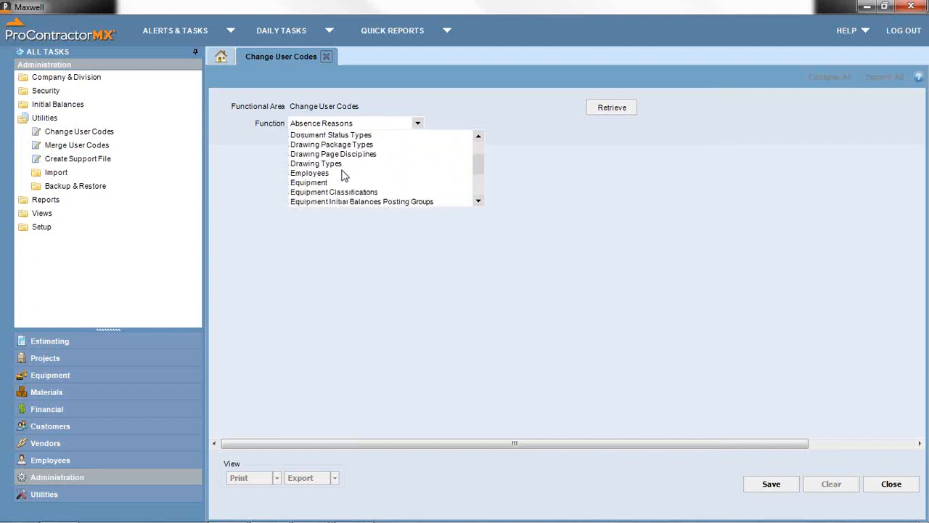
scroll(344, 176, up, 15)
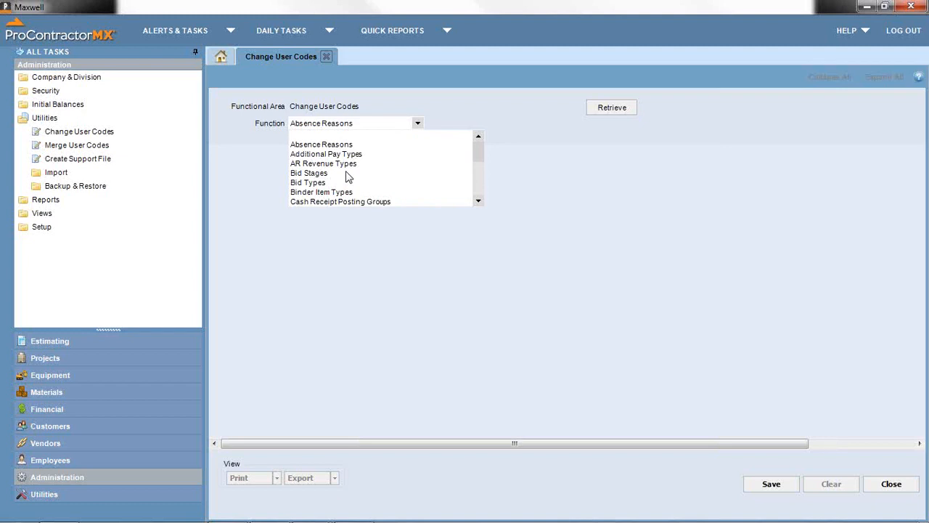
click(329, 58)
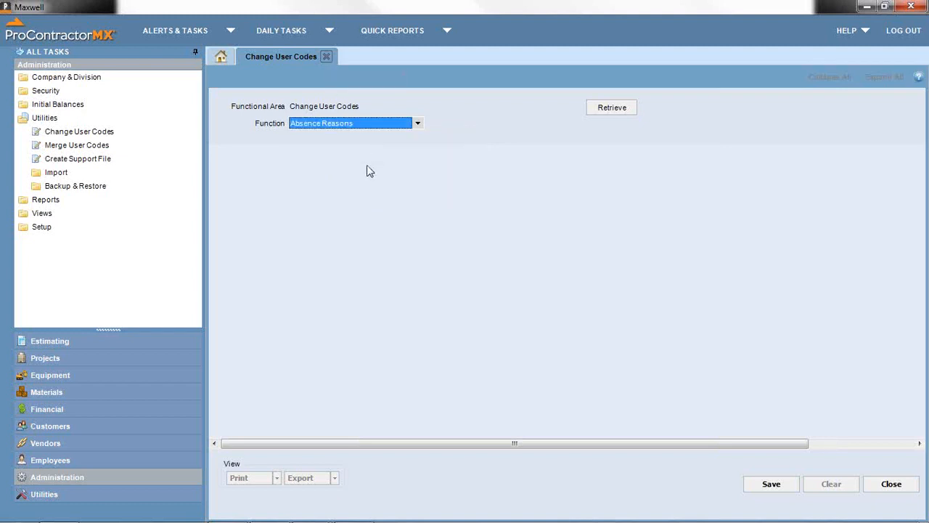
- In Merge User Codes, retrieve company 01's Chart of Accounts codes, starting with 1000 Petty Cash
click(329, 56)
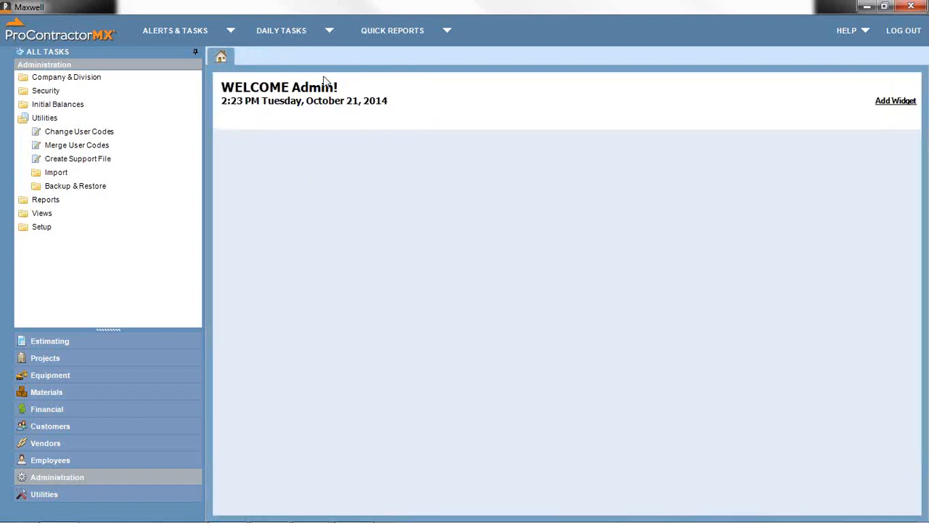
click(71, 146)
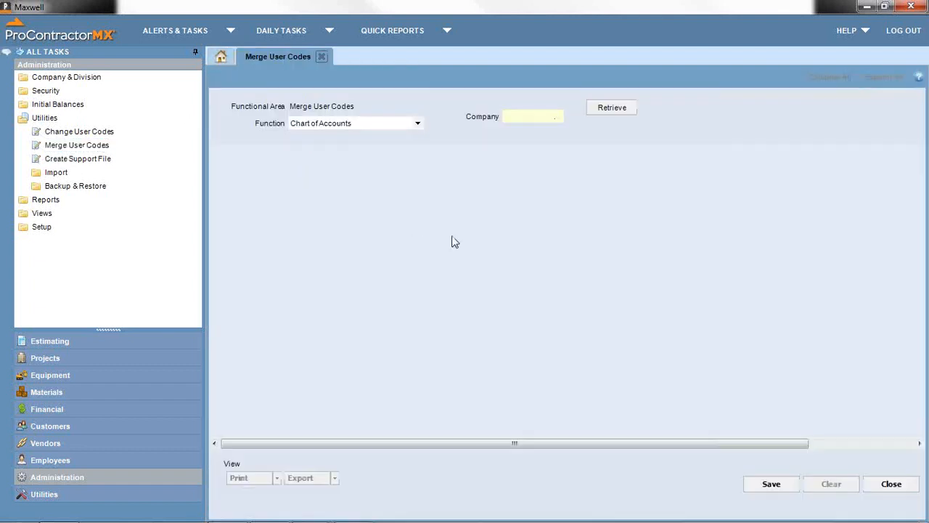
click(418, 125)
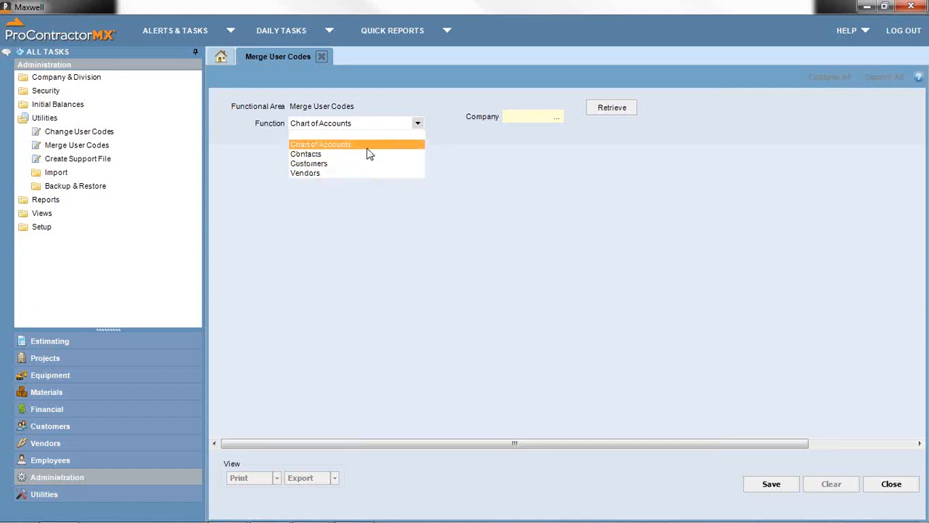
click(368, 148)
click(559, 117)
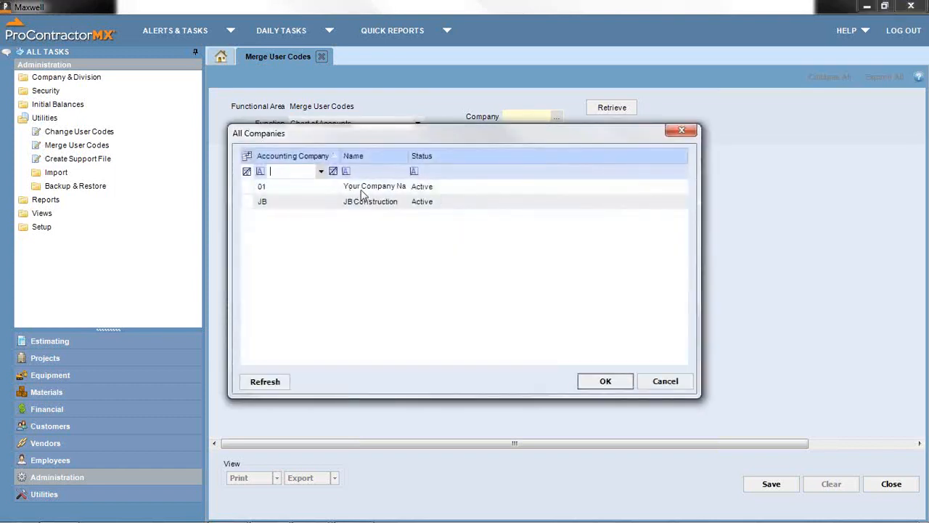
double_click(360, 190)
click(613, 107)
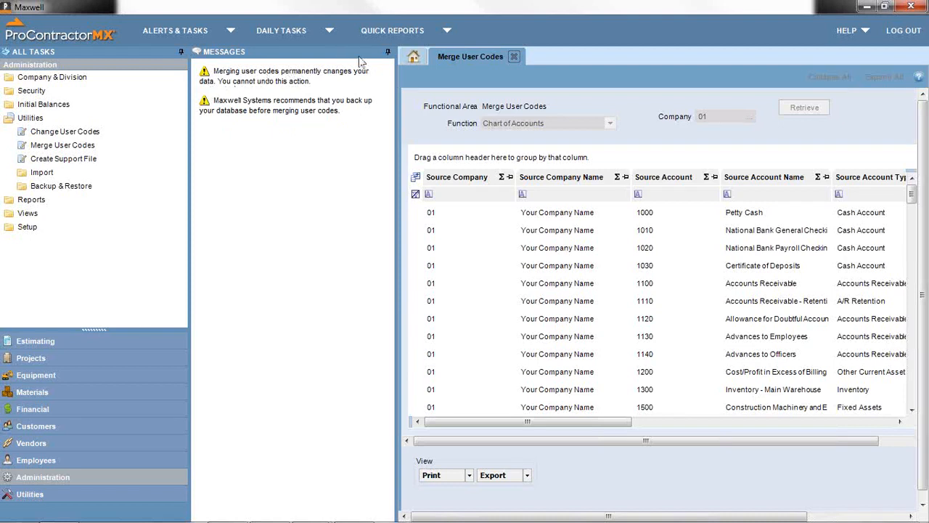
- Hide the Messages panel and place the Target Account column beside Source Account
click(387, 52)
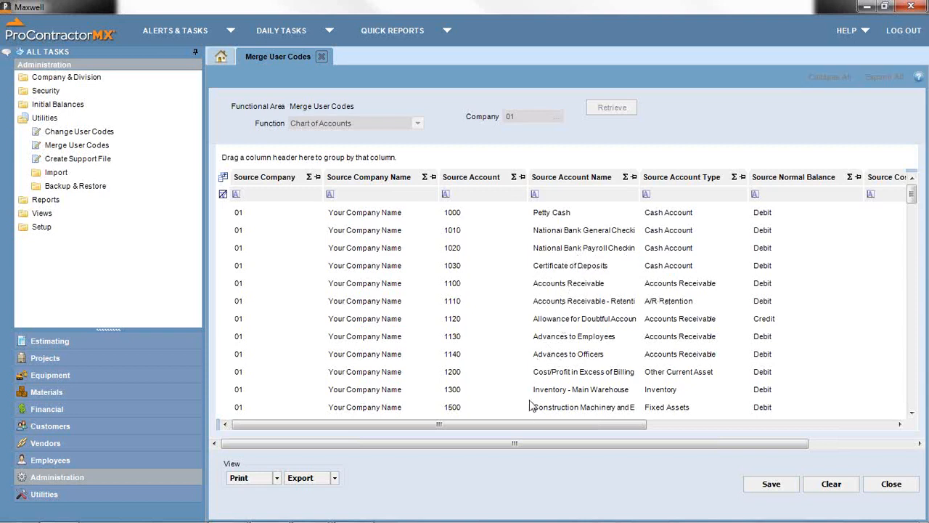
drag(531, 425, 725, 433)
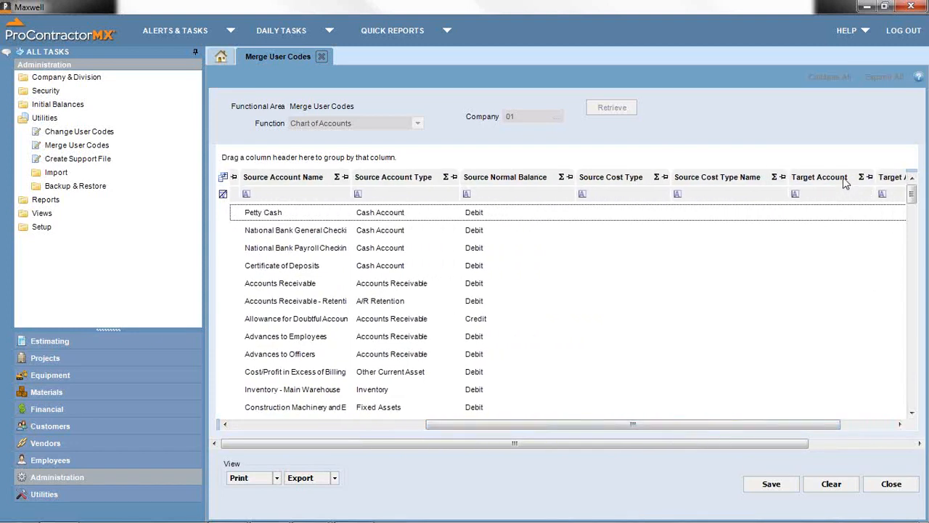
drag(844, 184, 464, 189)
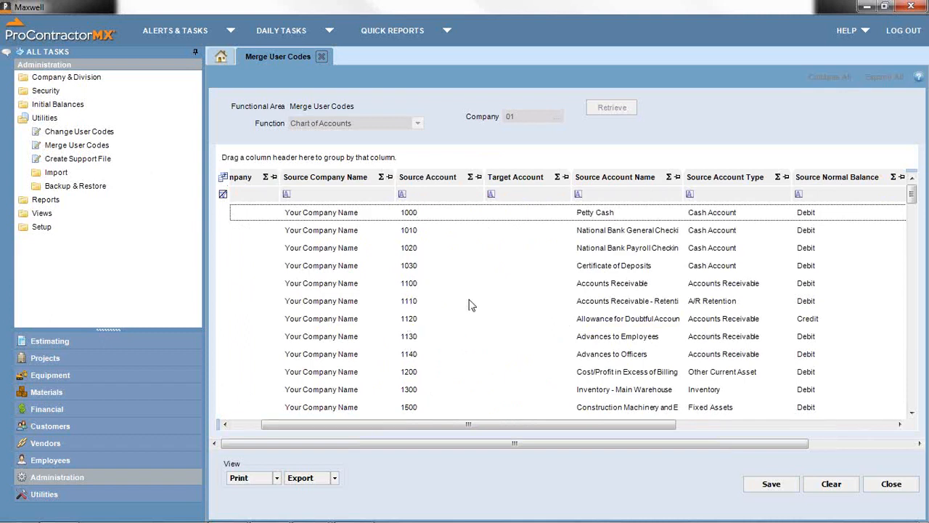
- Map source account 1030 Certificate of Deposits to target account 1010 and save the merge
mouse_move(492, 267)
click(513, 266)
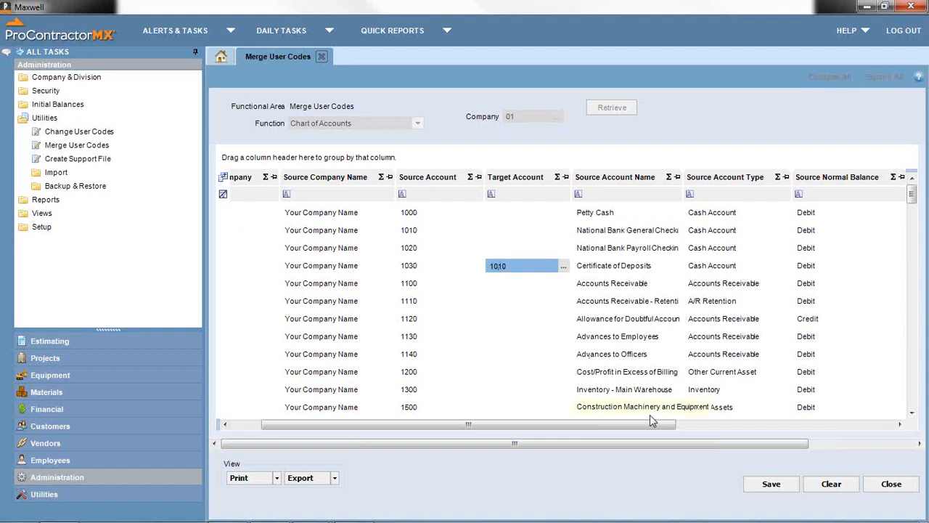
click(768, 486)
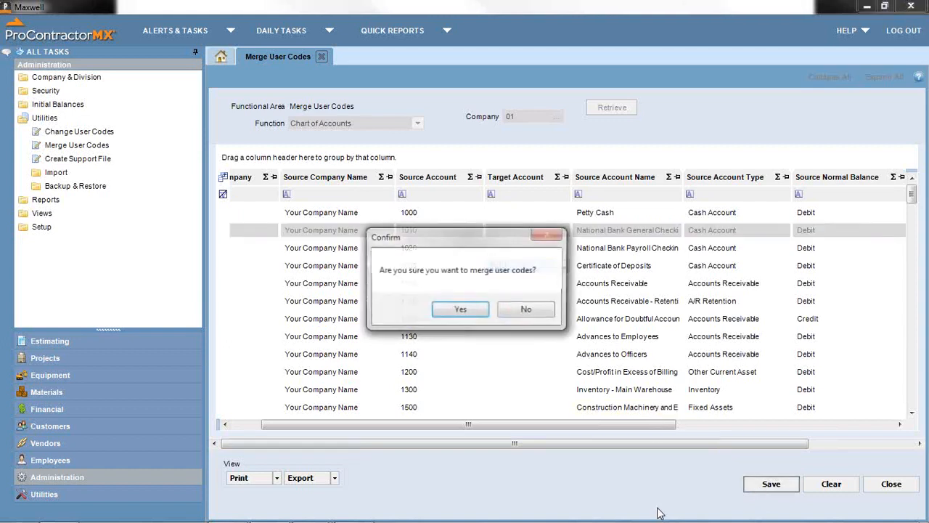
- Confirm the user code merge, then expand Utilities and its Import folder in the task tree
click(473, 312)
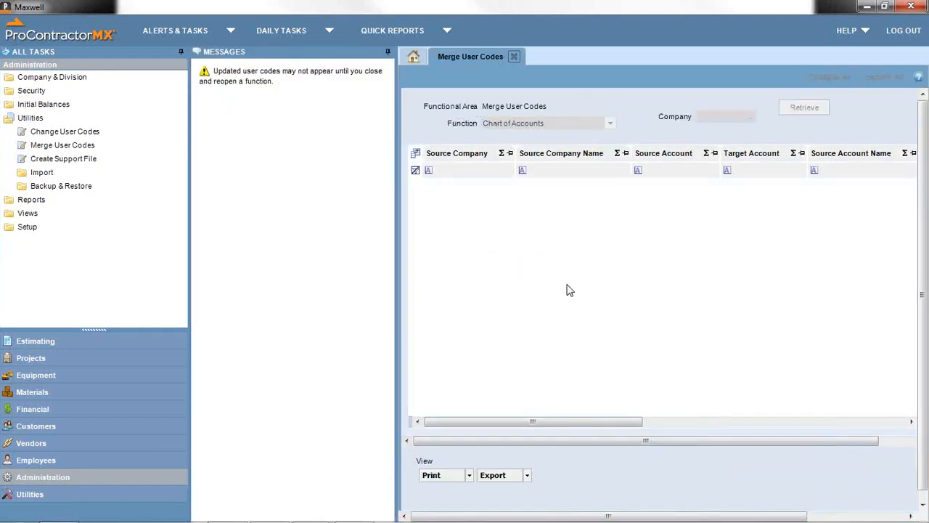
click(387, 52)
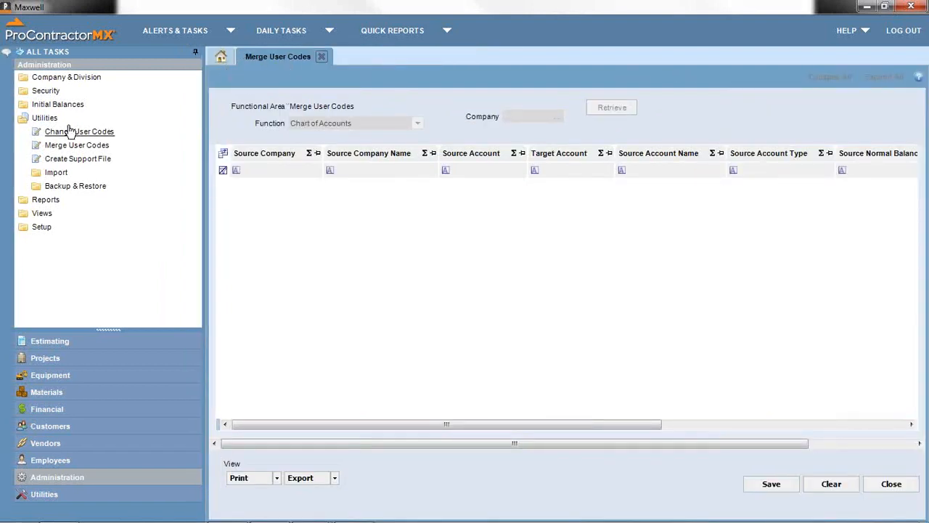
click(42, 119)
click(43, 118)
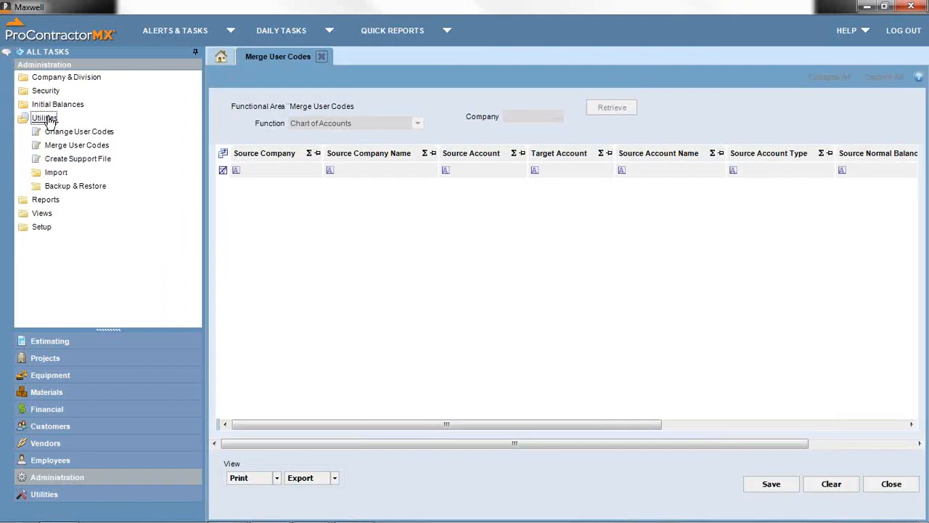
click(52, 174)
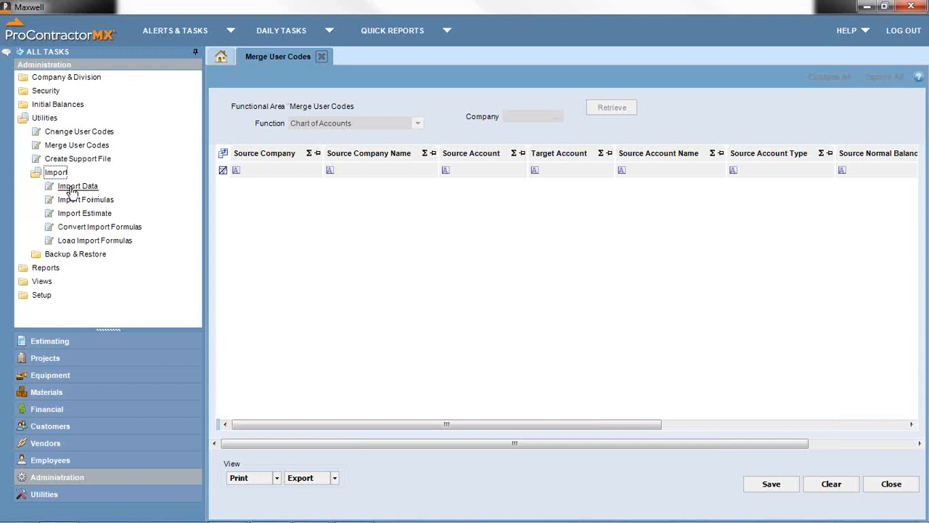
- Open Import Data, close Merge User Codes, and browse for the Customer import's Excel file
click(71, 188)
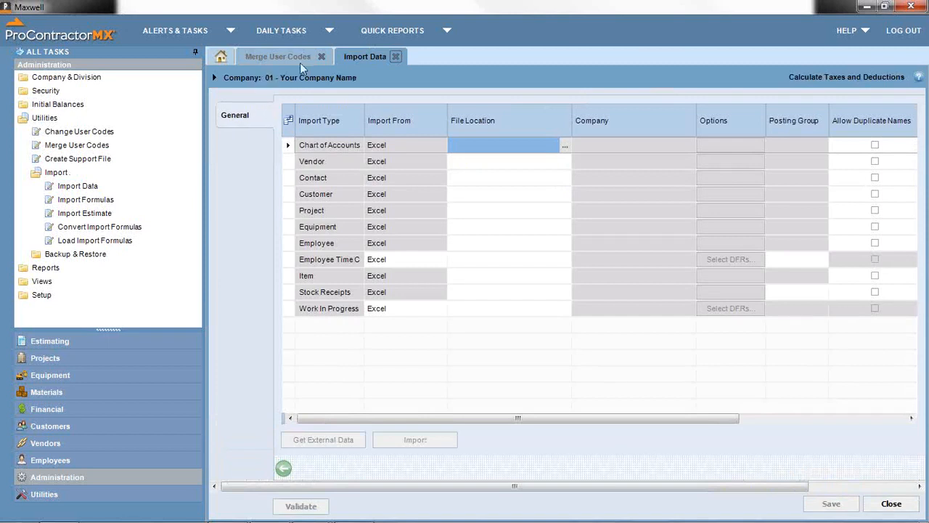
click(320, 55)
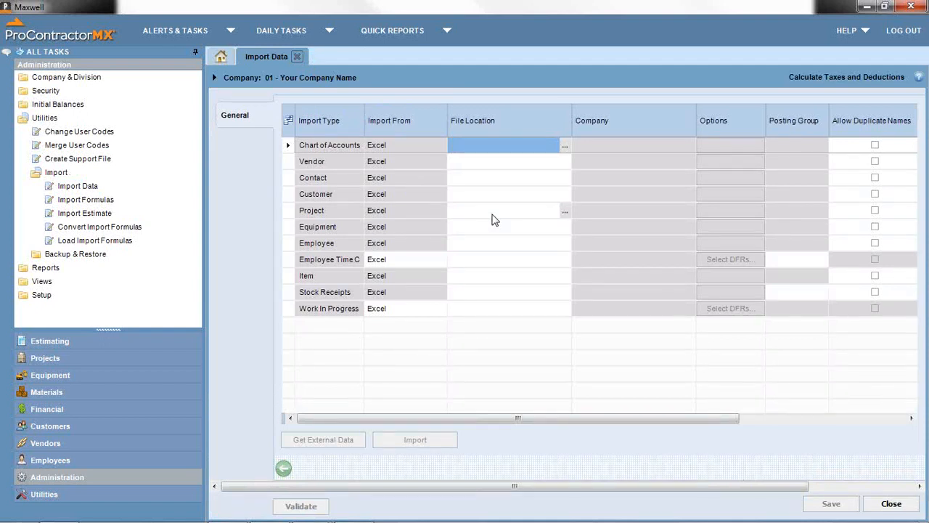
click(484, 163)
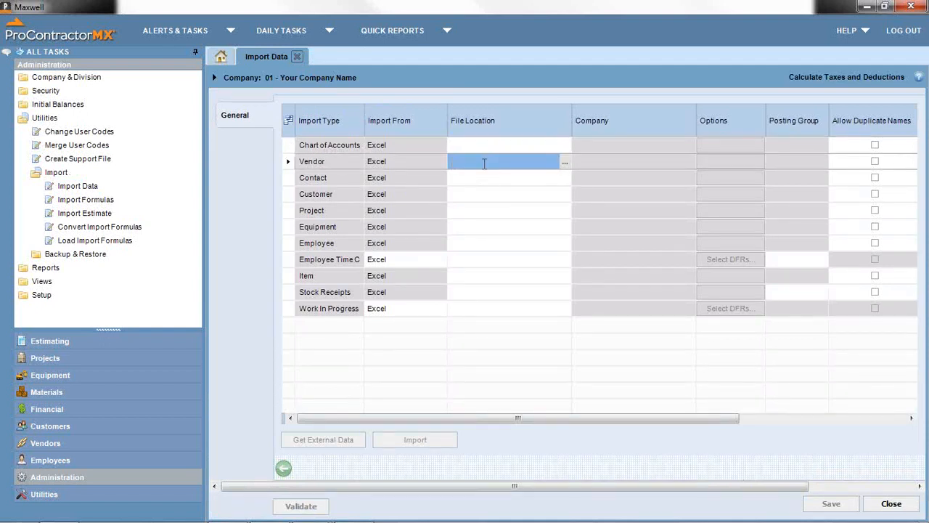
click(469, 193)
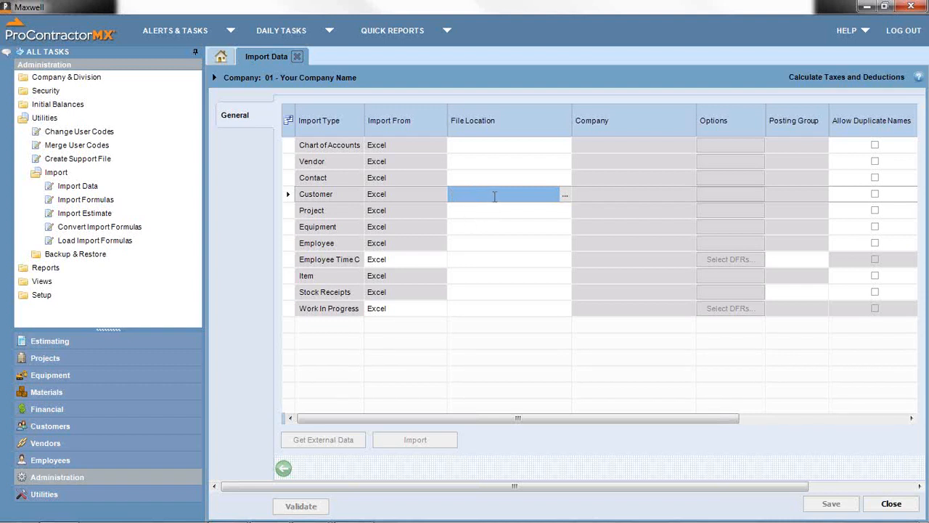
click(565, 196)
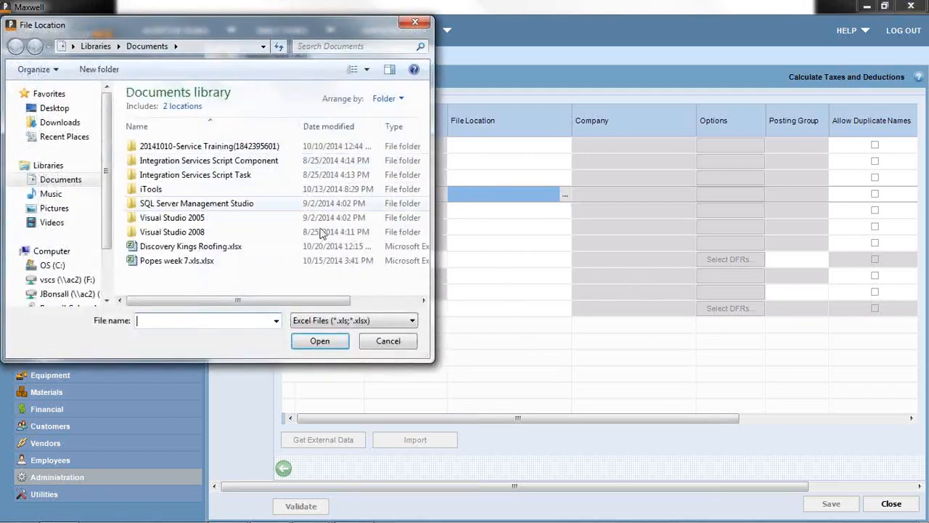
- Cancel the File Location dialog, leaving the Customer file location blank, and scroll the grid right
click(387, 341)
drag(445, 420, 470, 429)
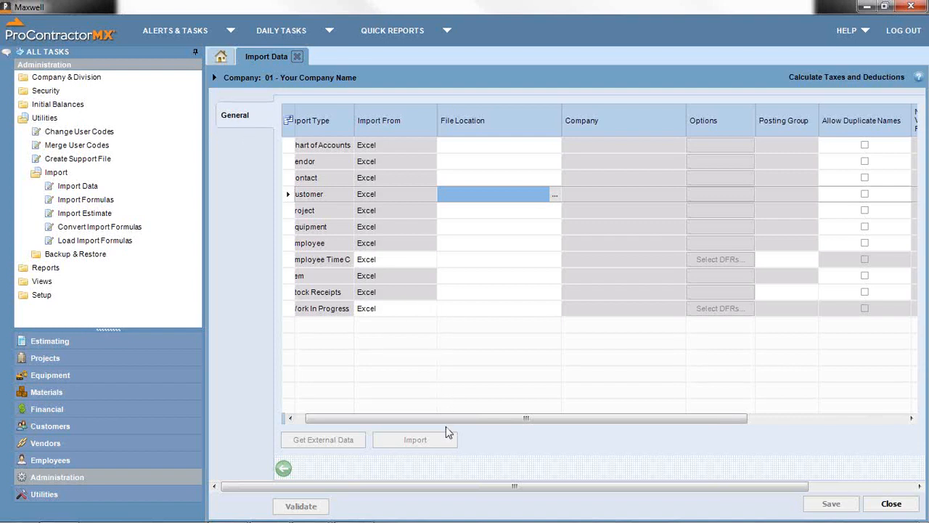
- Scroll the Import Data grid back left and widen Import Type to show names like Employee Time Card
drag(448, 428, 606, 427)
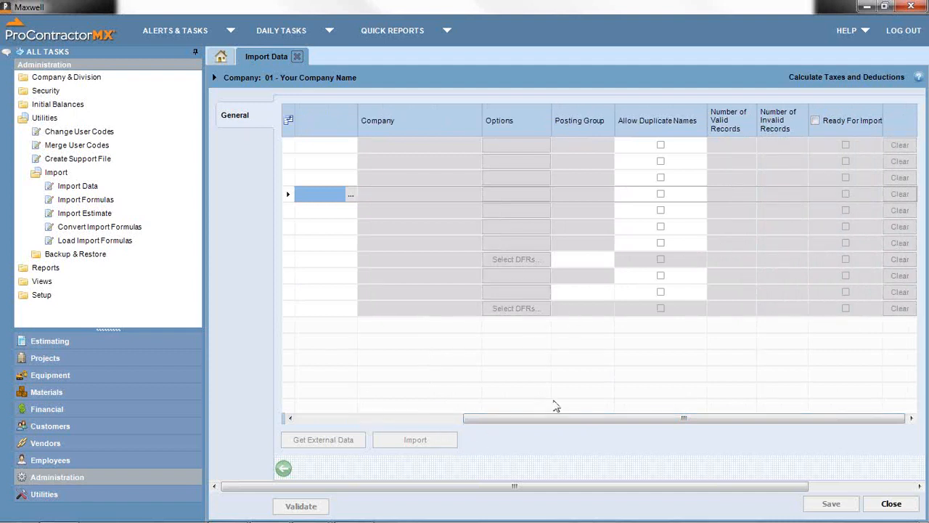
drag(575, 424, 373, 412)
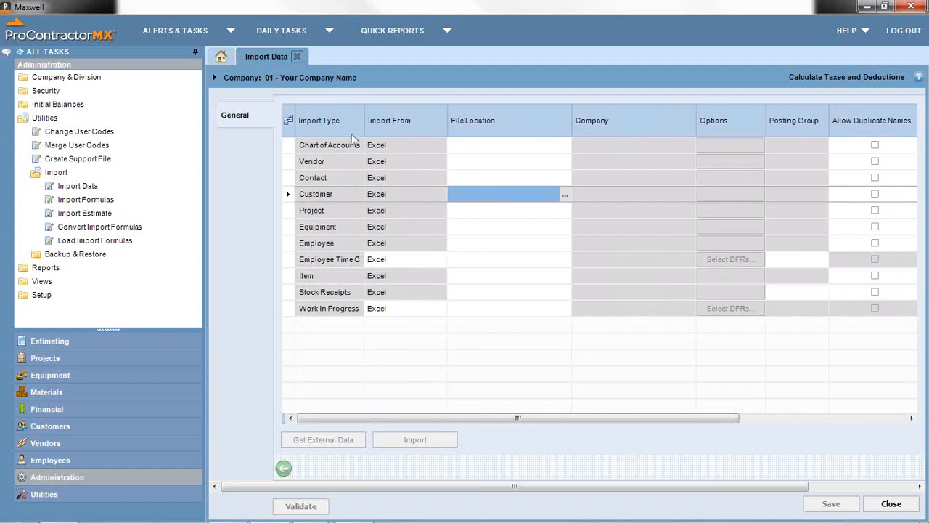
drag(364, 120, 397, 120)
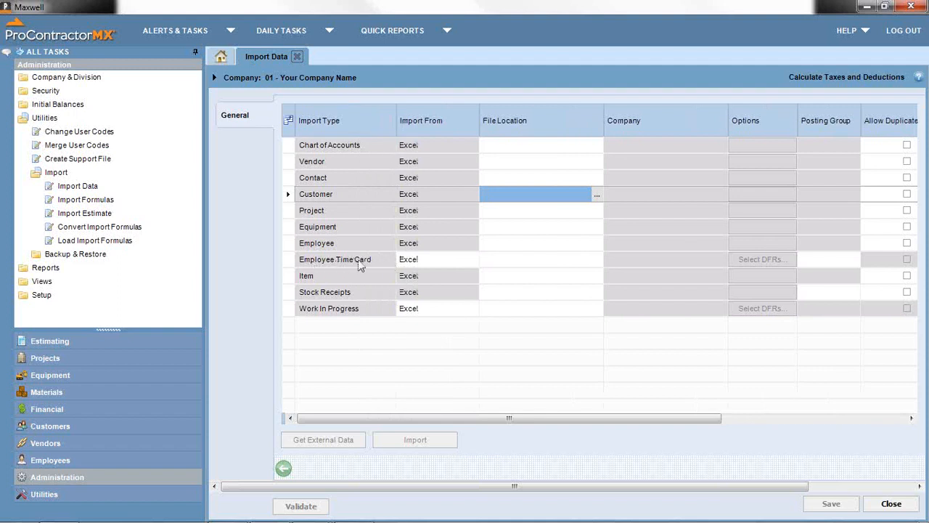
- Set Employee Time Card's Import From to Daily Field Report and move on to Posting Group
click(473, 260)
click(465, 282)
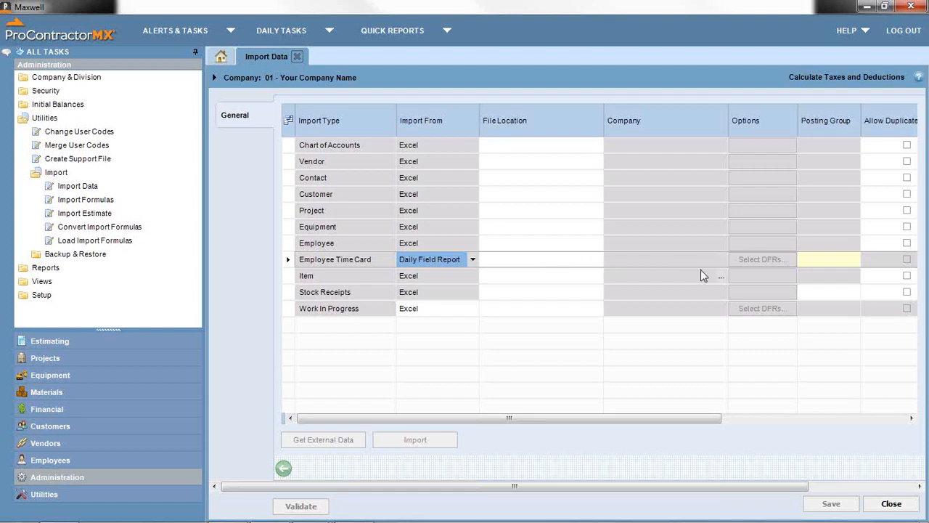
key(Tab)
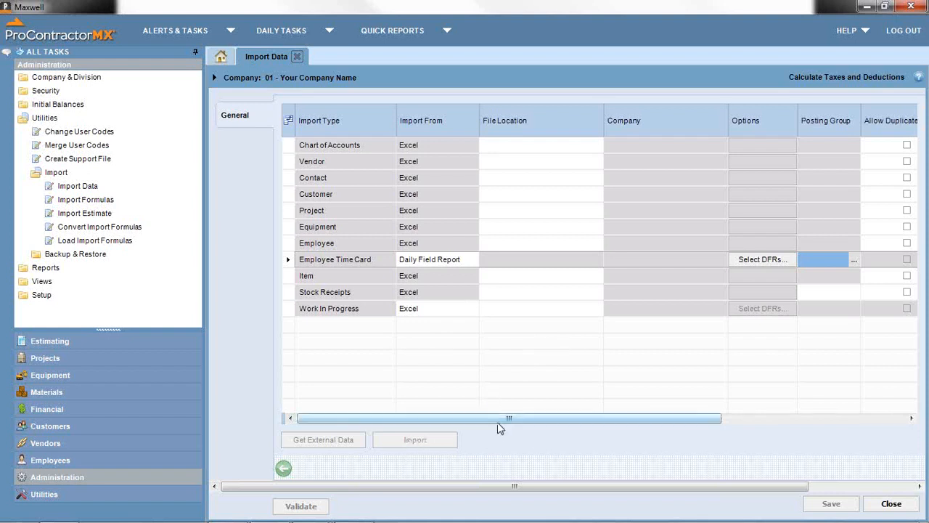
mouse_move(507, 420)
mouse_down()
mouse_move(639, 424)
mouse_move(507, 418)
mouse_up()
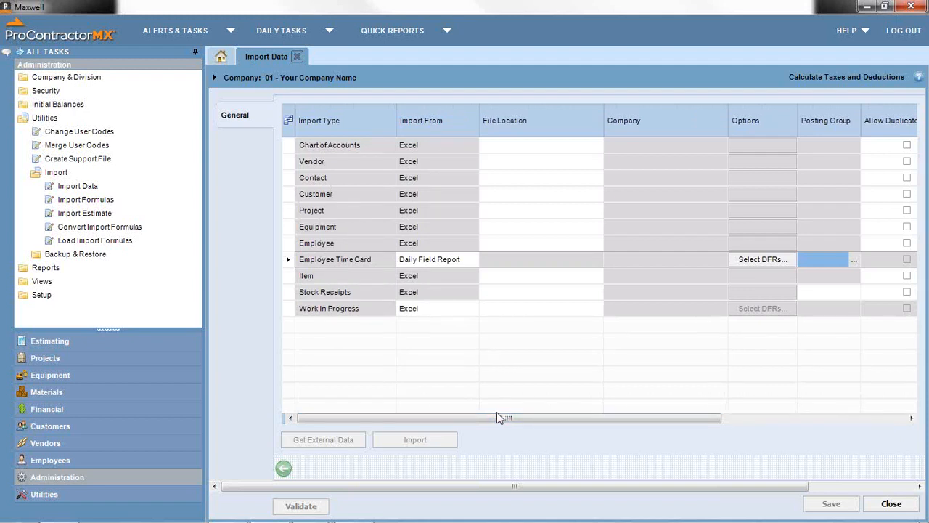
- Collapse the Import, Backup & Restore and Utilities groups, then expand Setup to list Connect Settings
click(54, 174)
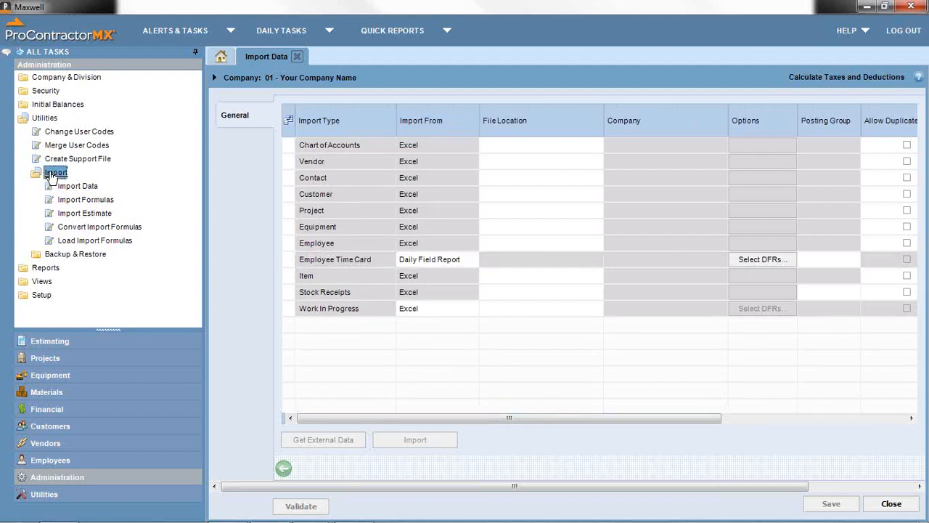
click(54, 175)
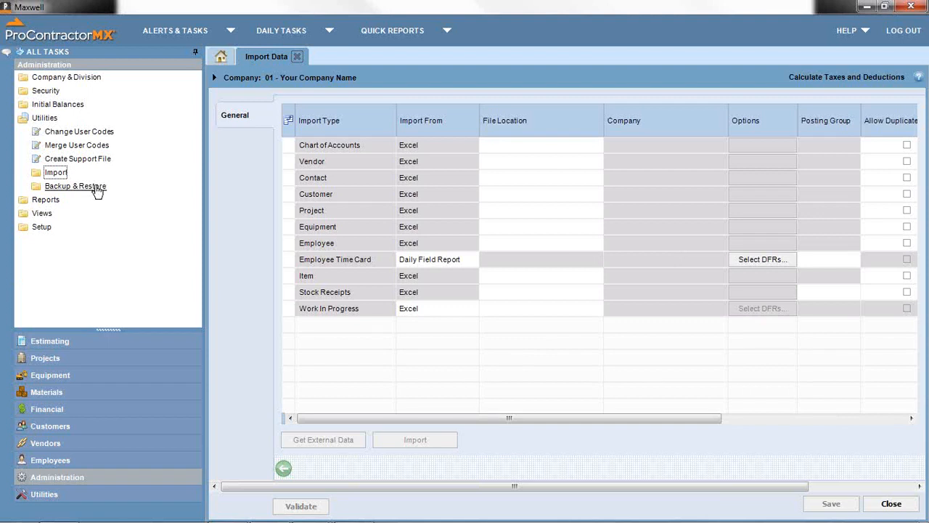
click(89, 187)
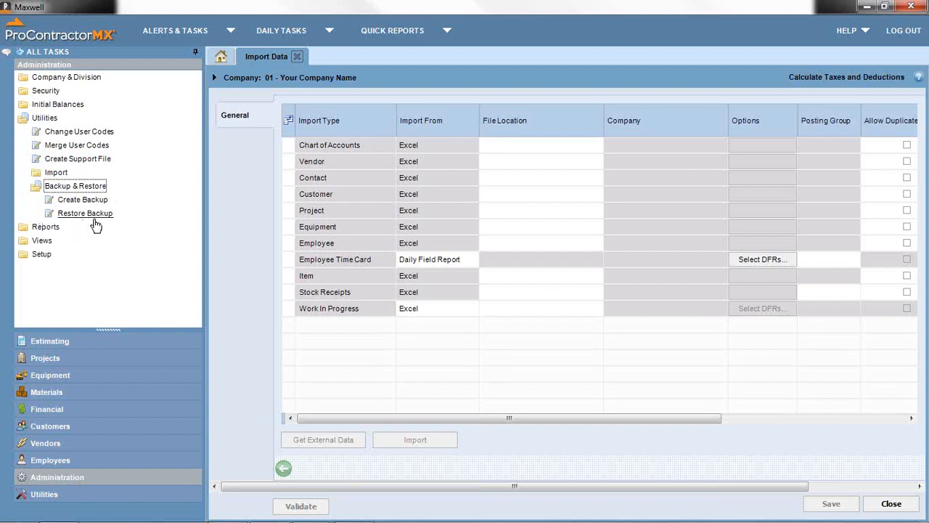
double_click(59, 190)
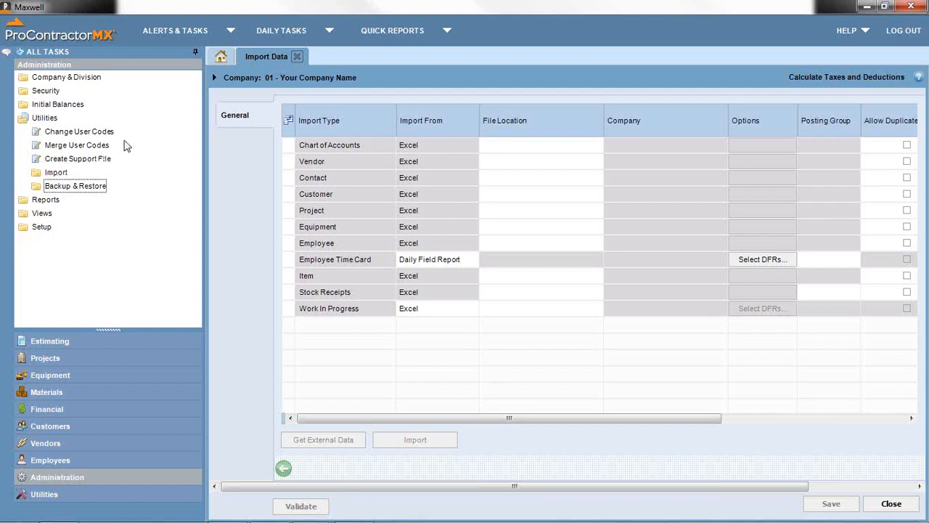
double_click(45, 119)
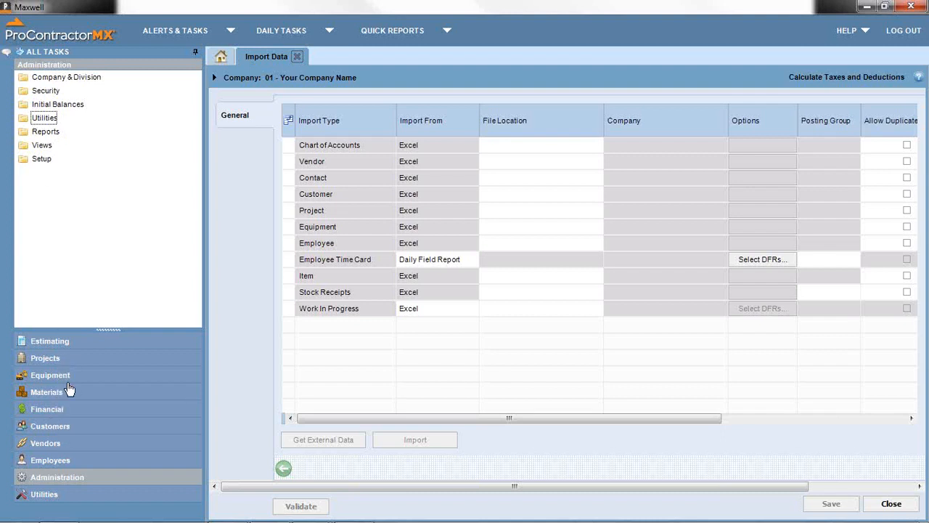
click(41, 159)
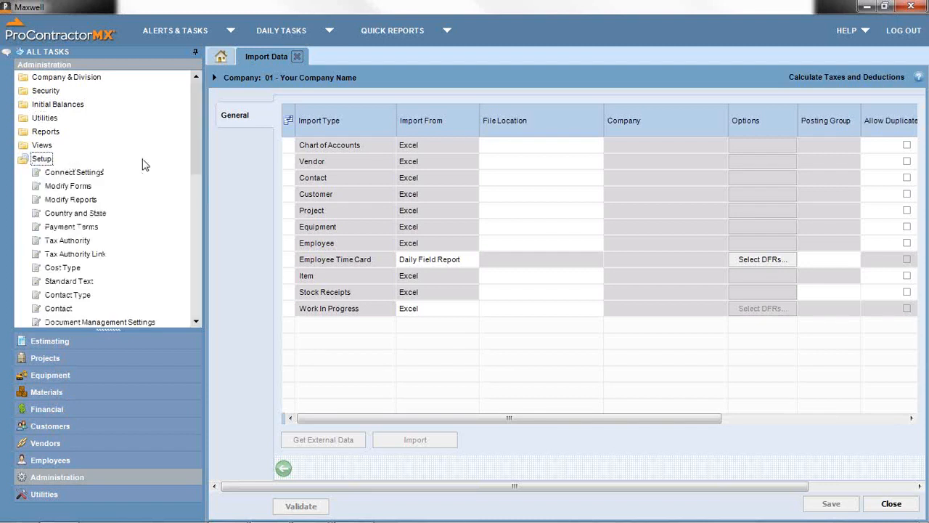
mouse_move(192, 153)
mouse_down()
mouse_move(192, 216)
mouse_move(184, 170)
mouse_up()
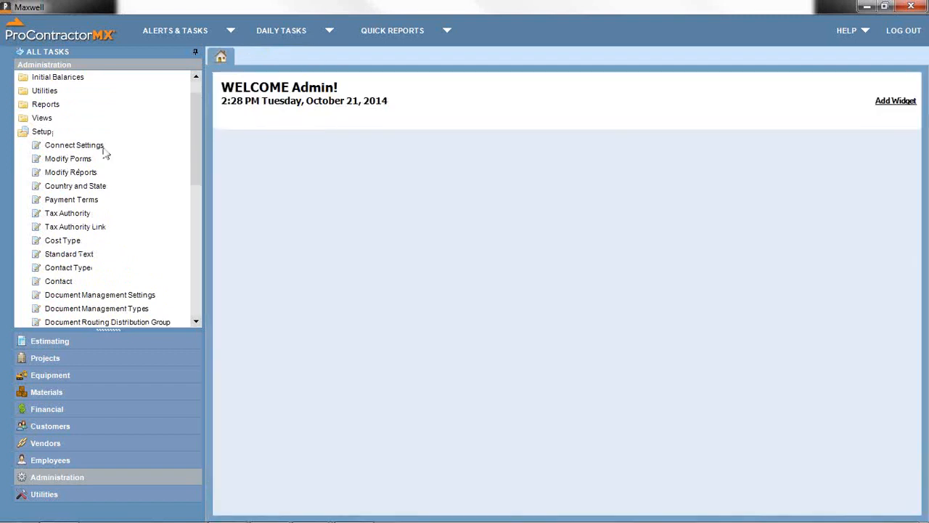
- Load Connect Settings for the Admin user from the User List and show its My Projects list
click(94, 147)
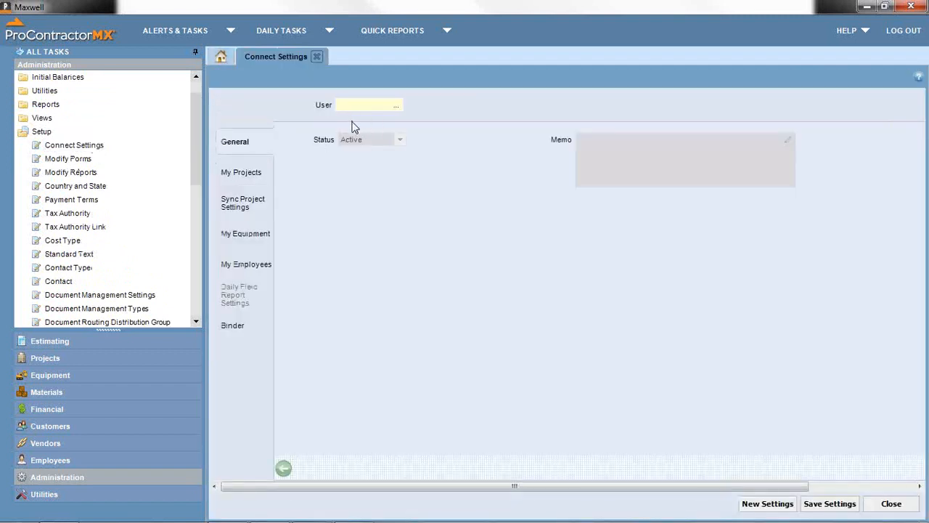
click(395, 106)
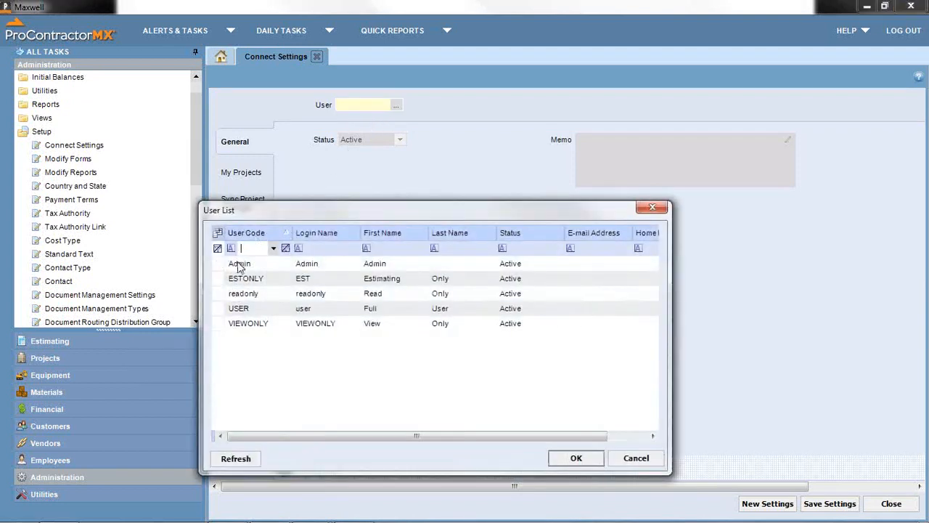
double_click(240, 265)
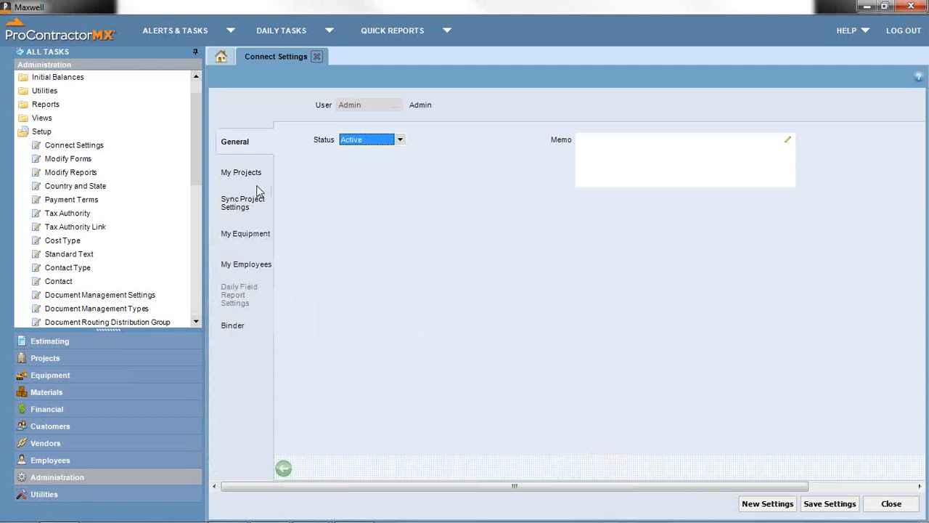
click(249, 181)
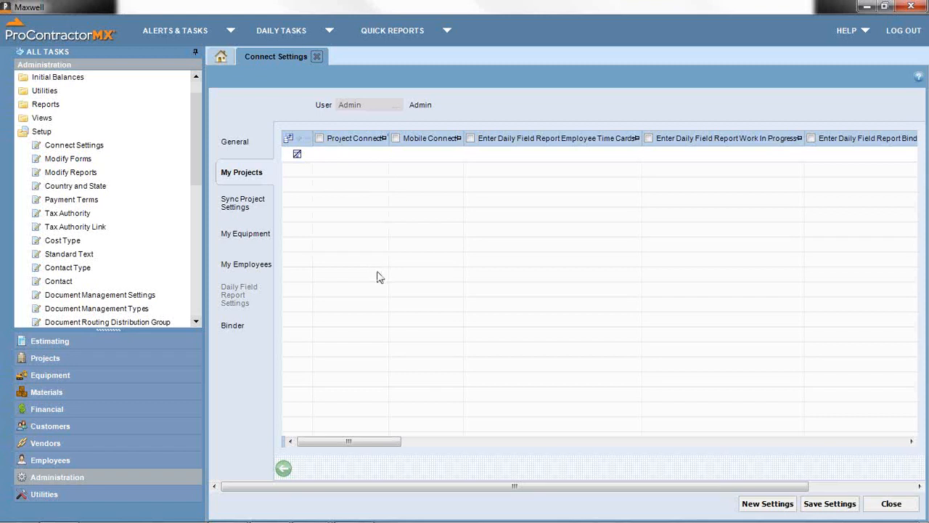
- Tick Mobile Connect on the Binder Items row of the admin's Sync Project Settings
click(242, 206)
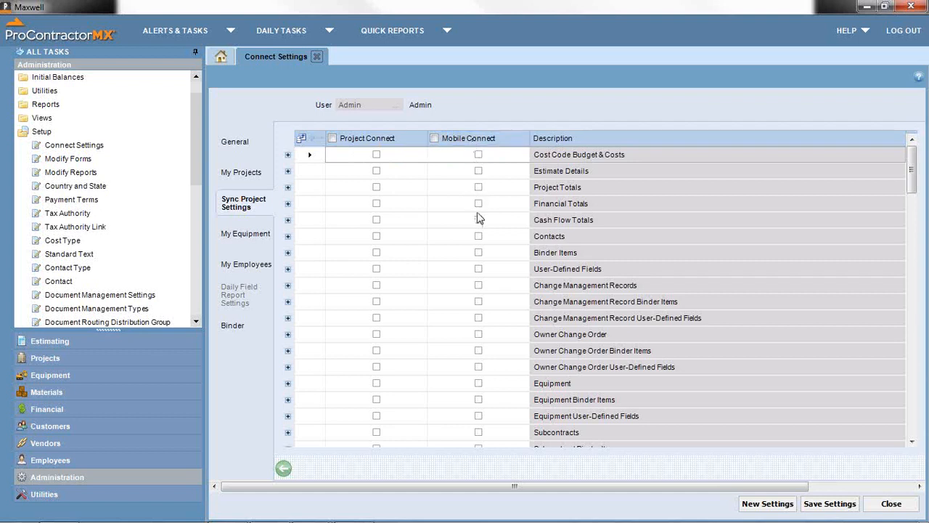
click(478, 252)
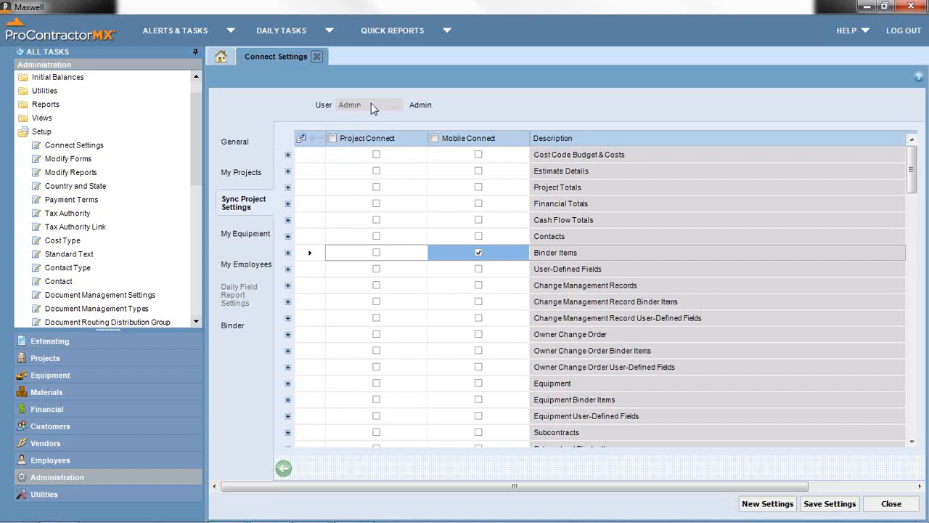
- Close the Connect Settings tab, bringing up the save-changes prompt
click(319, 56)
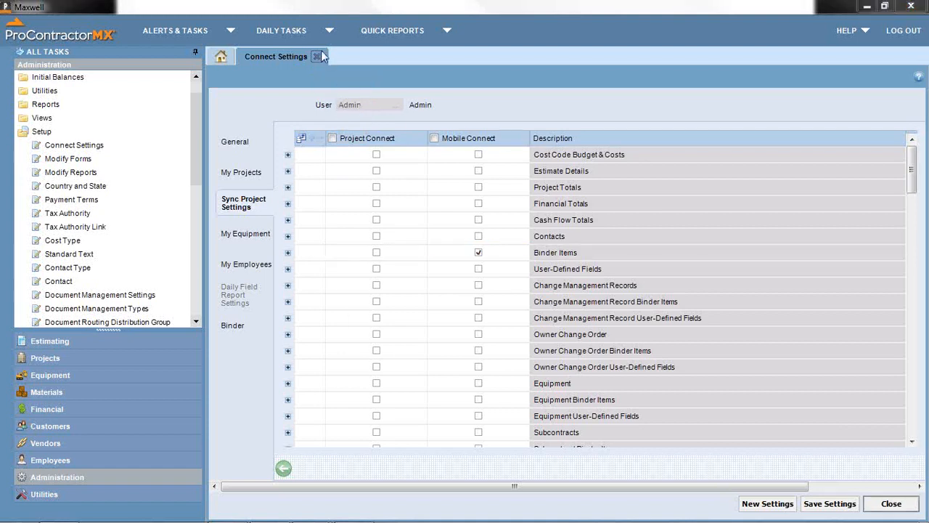
- Decline saving the Connect Settings changes, returning to the Welcome Admin home page
click(458, 320)
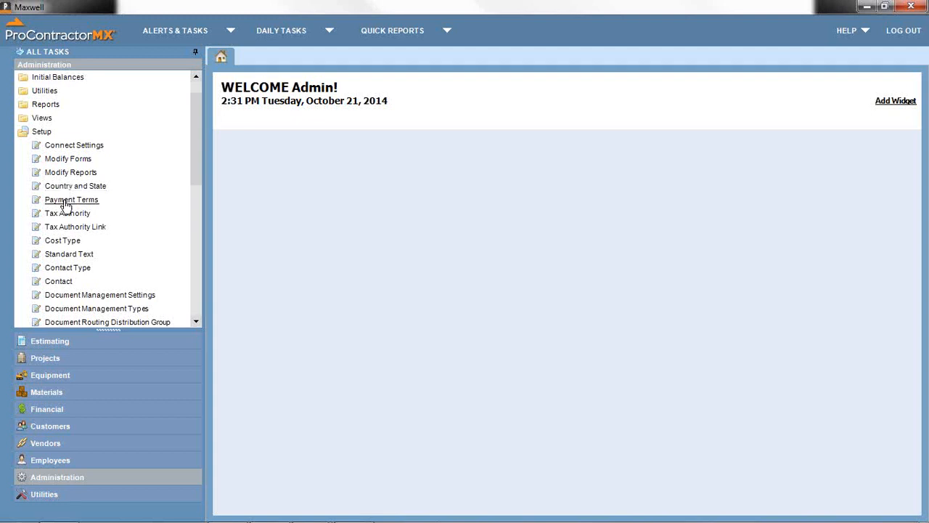
- In Setup > Payment Terms, add a line with code DIS2N20 named '2% 10 - Net 20'
click(65, 201)
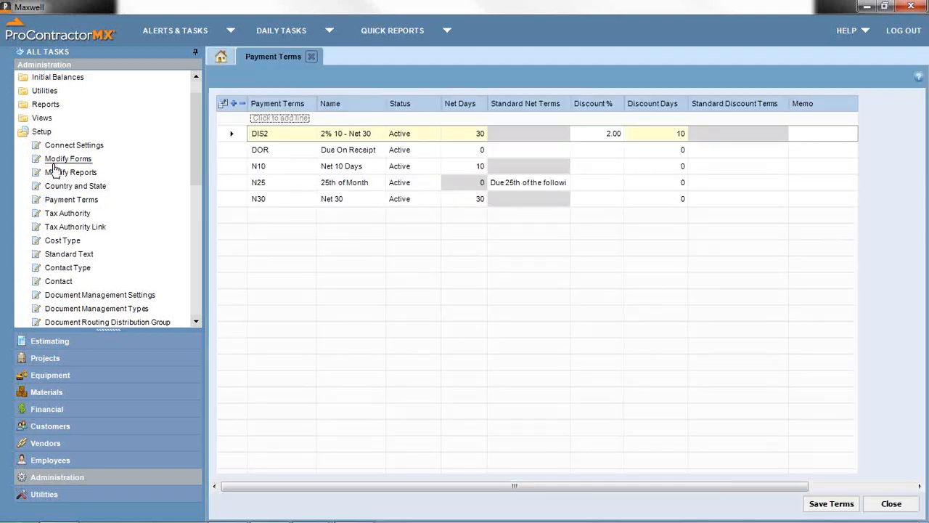
click(276, 118)
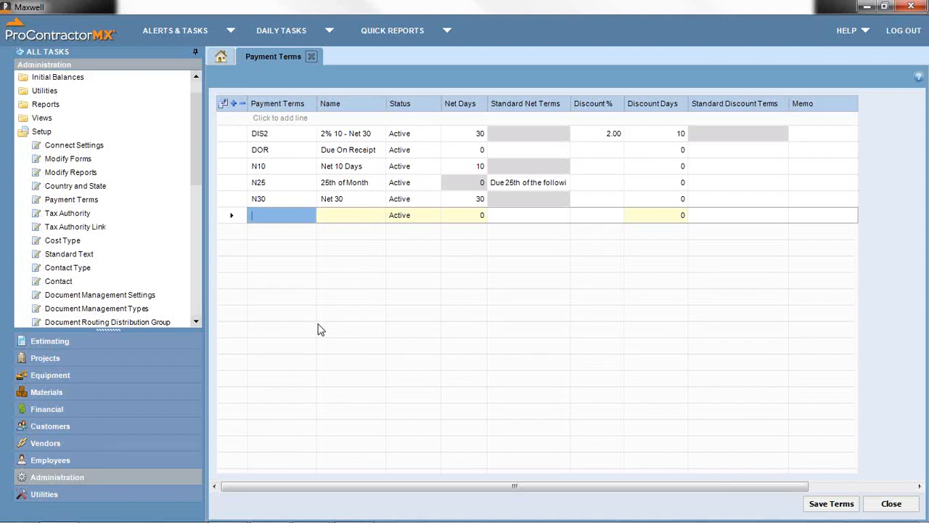
text(DIS2N20,)
click(340, 216)
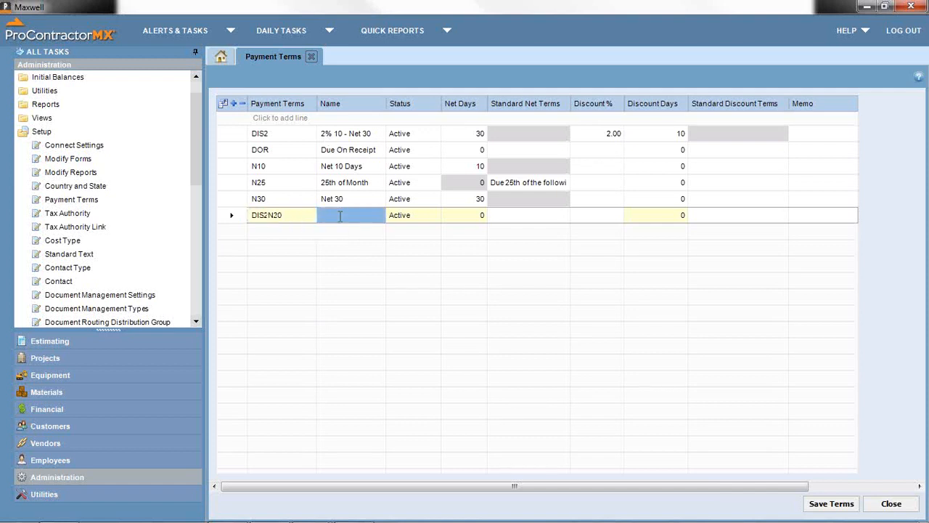
text(2% 10 - Net 20)
- Enter Net Days 20, Discount % 2.0 and Discount Days 10 for DIS2N20
click(473, 218)
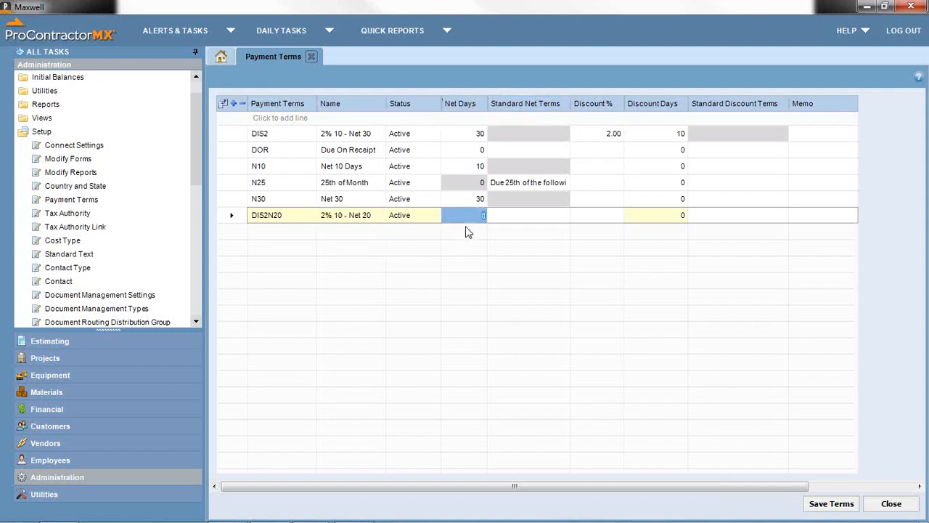
text(20)
click(608, 216)
text(2)
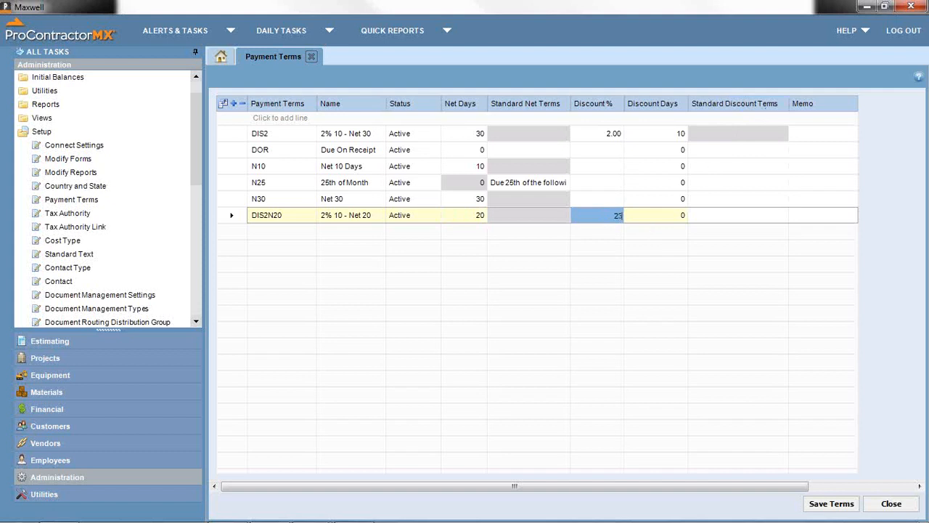
text(.0)
click(674, 216)
text(10)
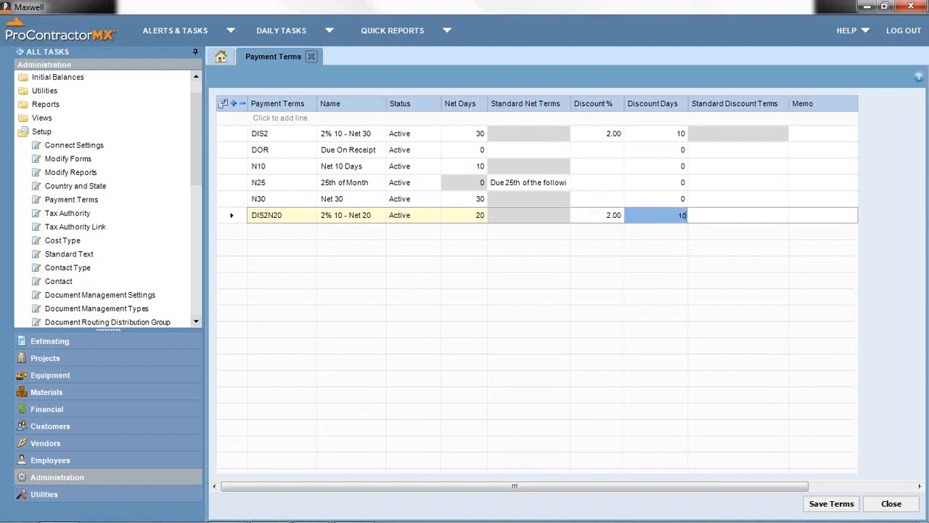
key(Tab)
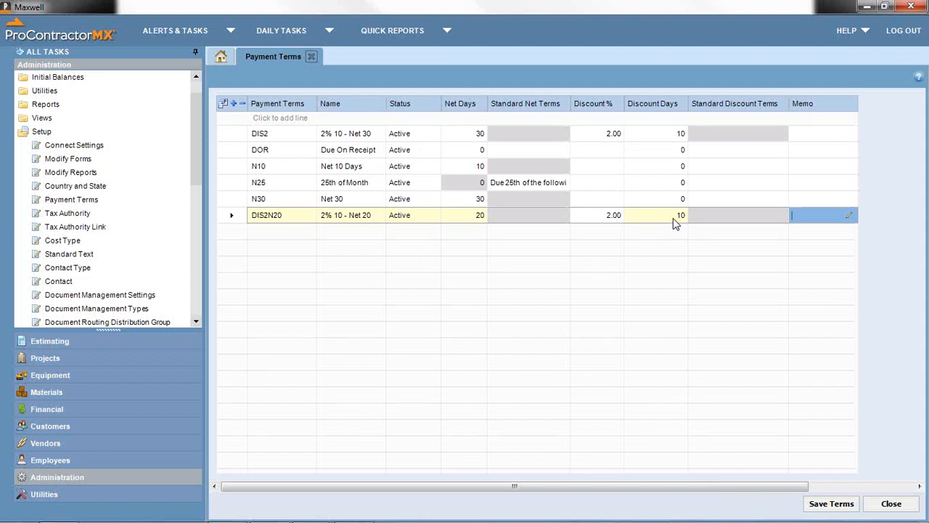
- Correct Discount Days to 20, leave Standard Discount Terms unset, and save the terms
click(672, 220)
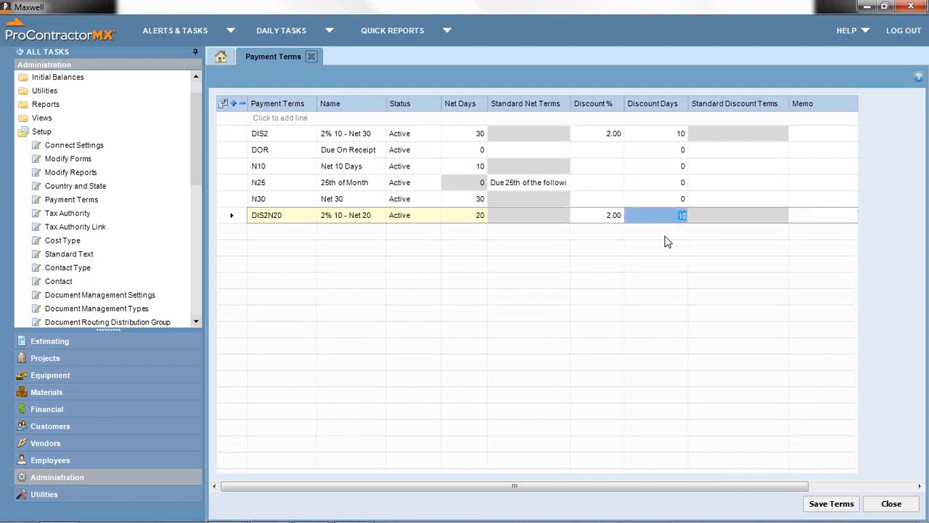
text(0)
key(Tab)
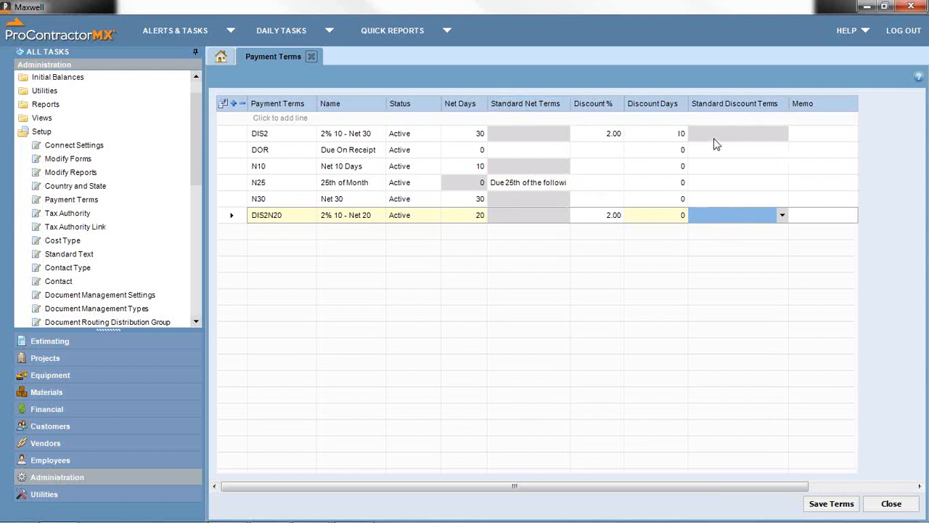
click(784, 216)
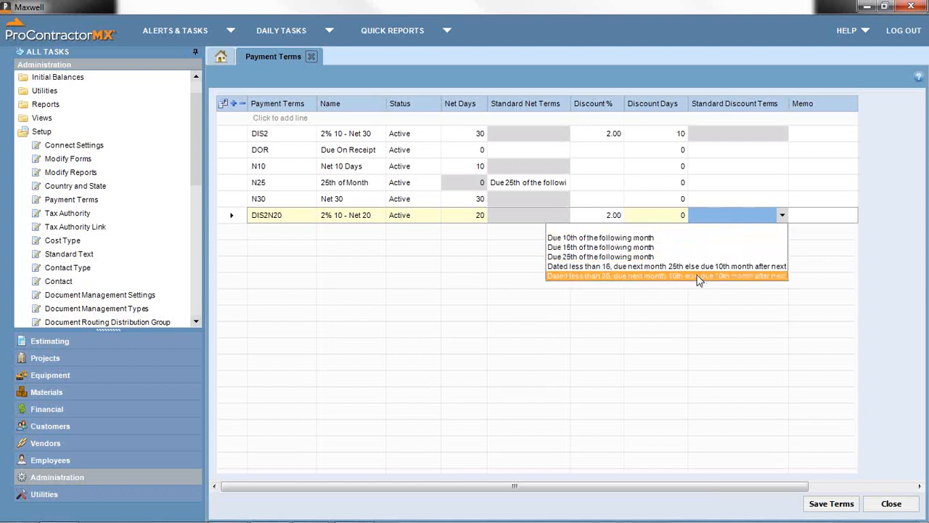
click(677, 219)
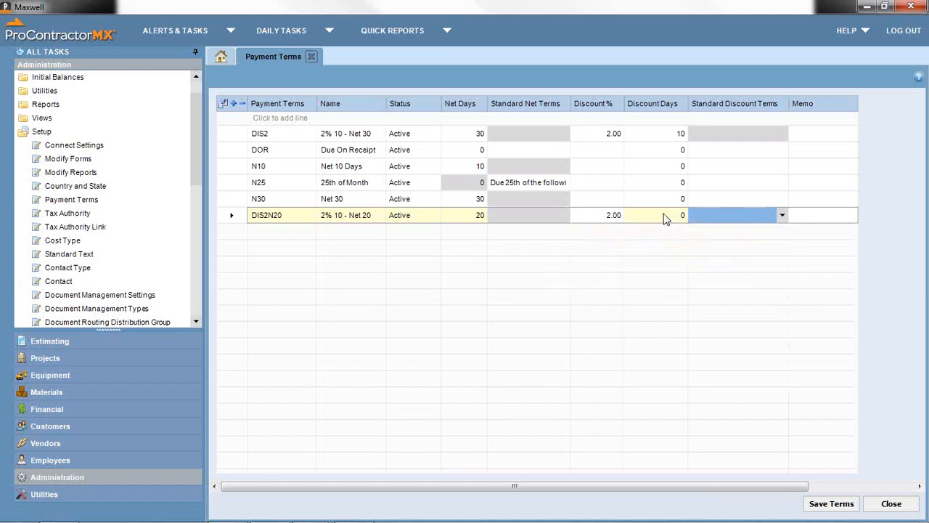
click(678, 215)
click(742, 218)
click(666, 213)
click(666, 216)
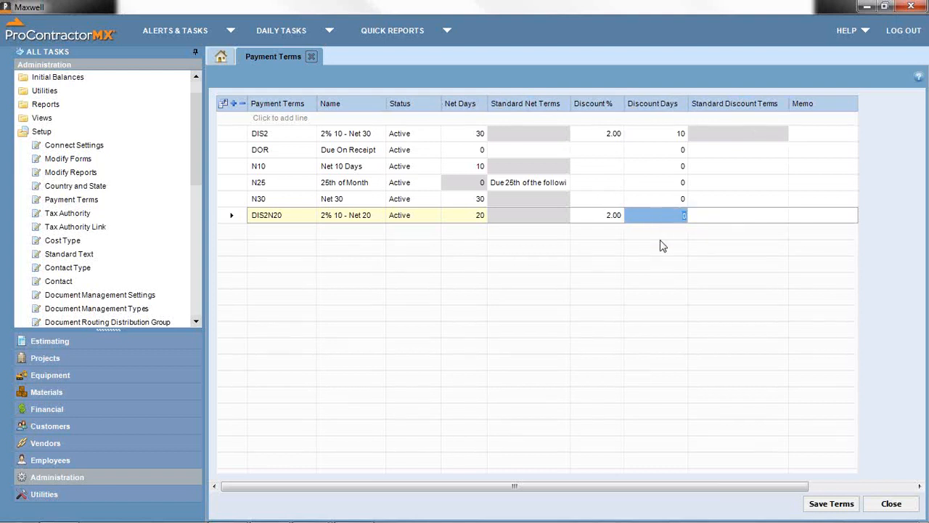
text(20)
key(Tab)
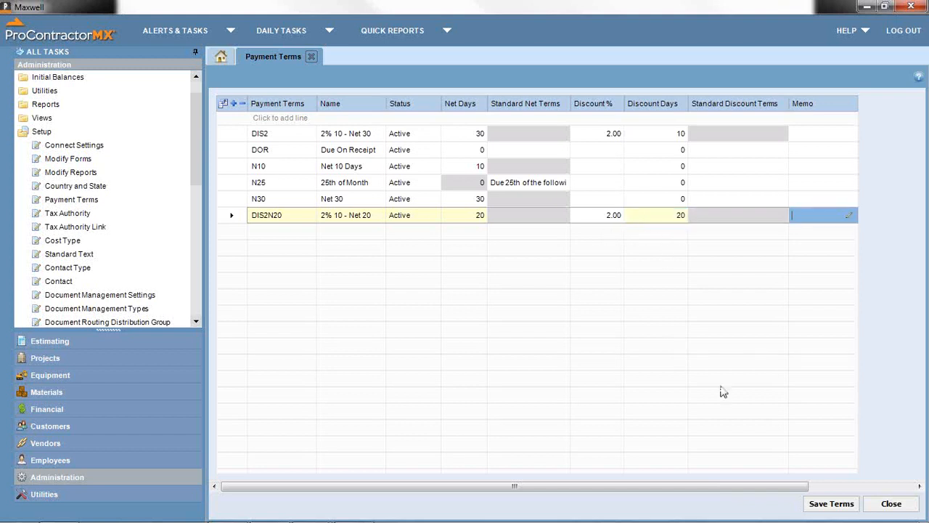
click(819, 508)
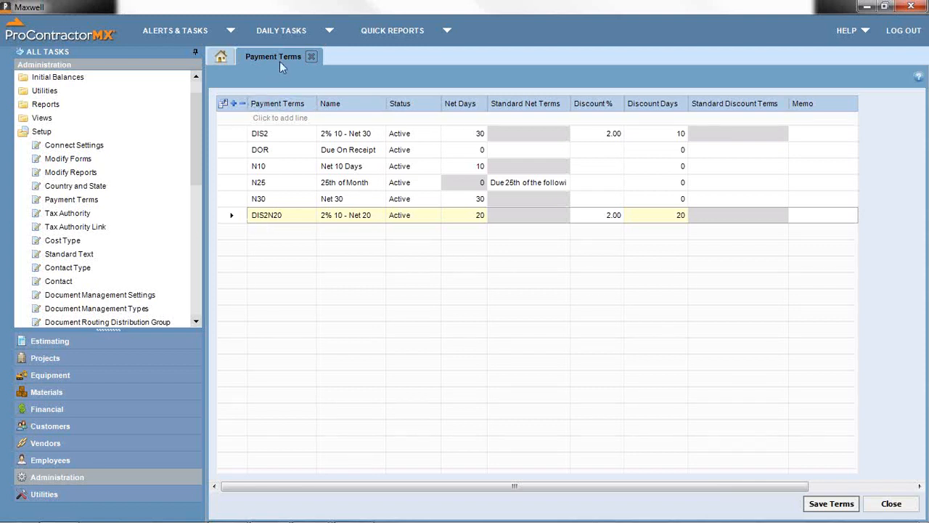
- Switch to Tax Authority setup, review the NT Non-Taxable authority, then start a blank record
click(311, 57)
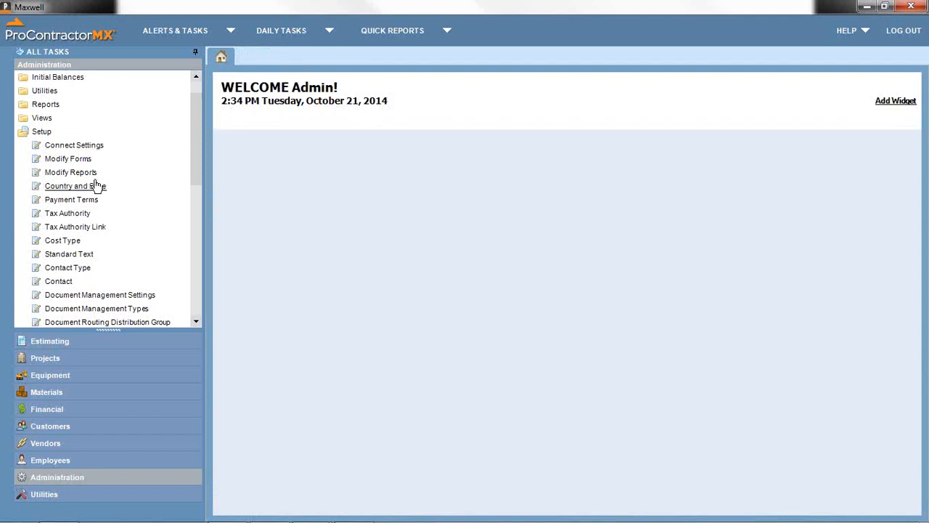
click(69, 213)
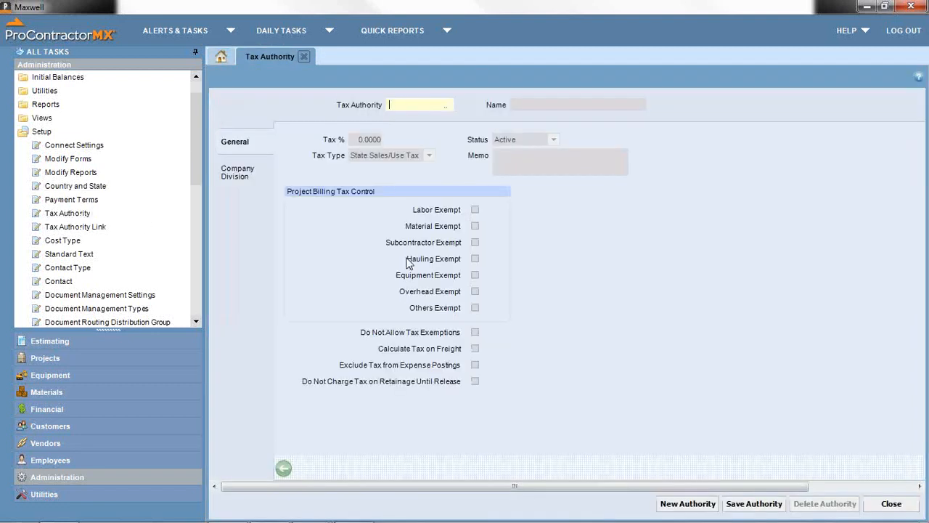
click(446, 106)
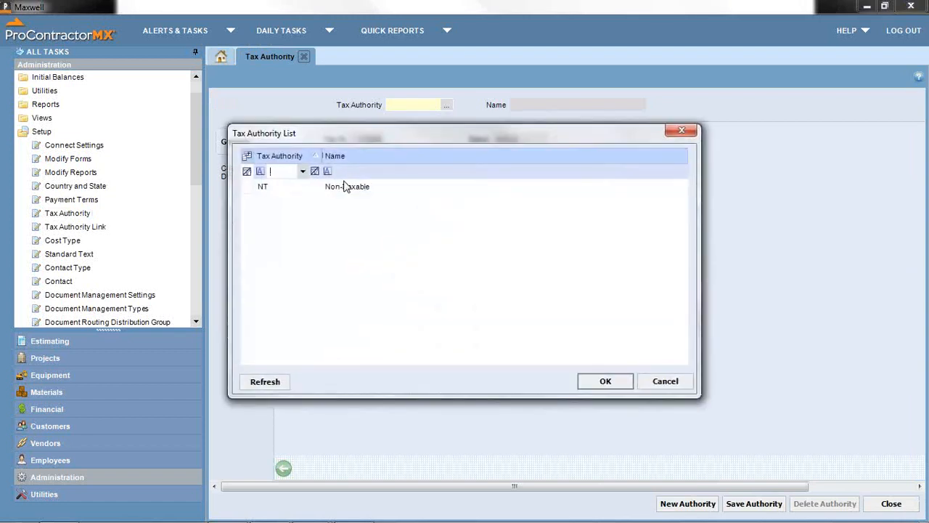
click(344, 187)
double_click(344, 187)
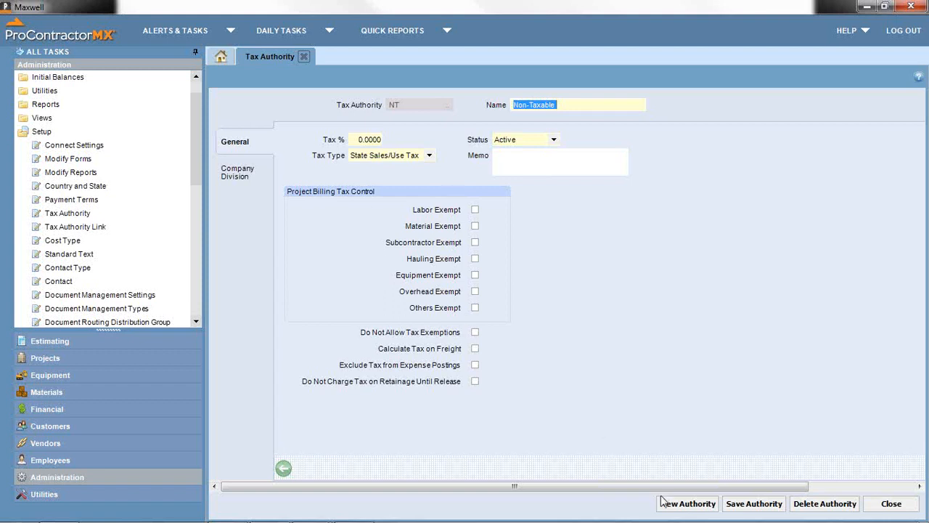
click(680, 508)
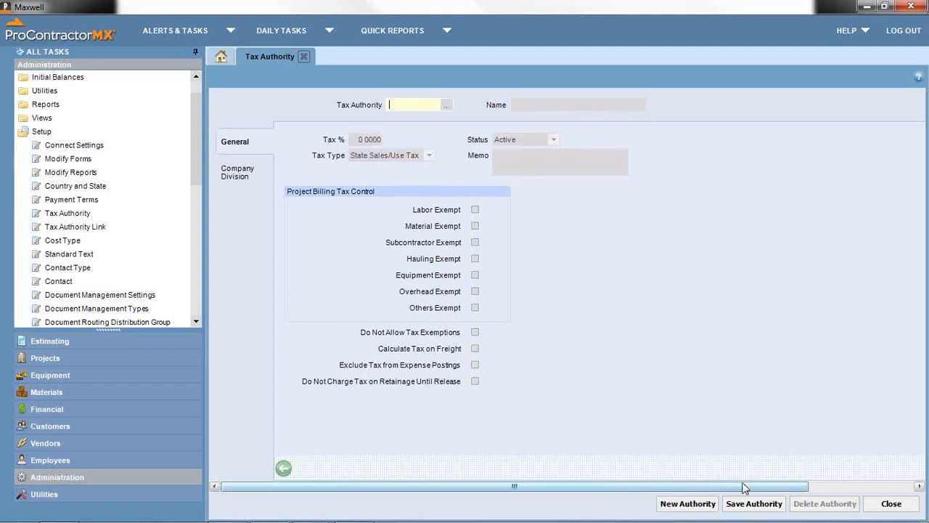
- Enter authority CA, 'California Sales Tax', Tax % 7, keeping type State Sales/Use Tax
text(CA)
key(Tab)
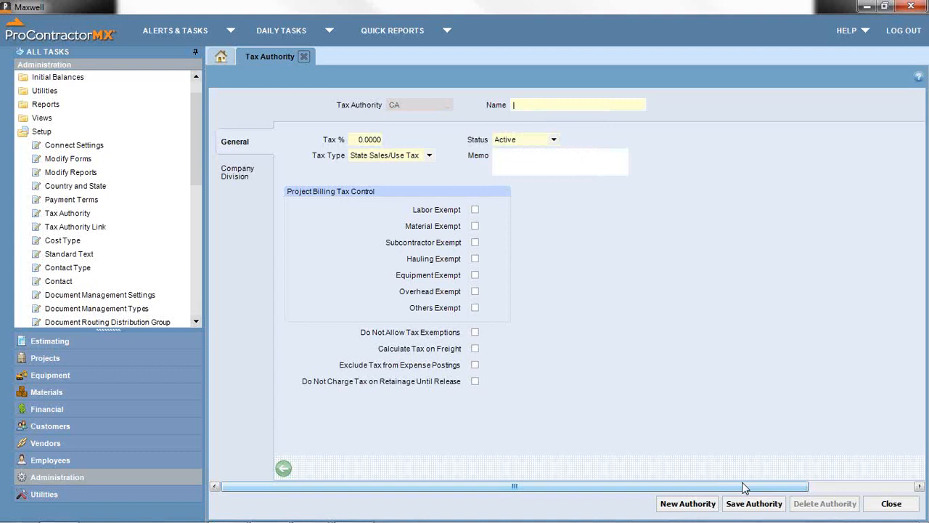
text(California Sales Tax)
click(358, 140)
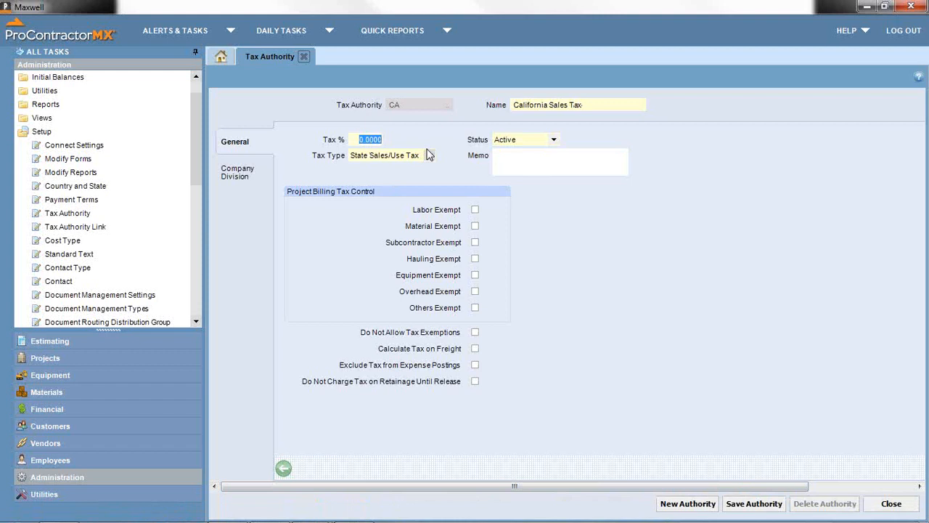
text(7)
key(Tab)
click(429, 155)
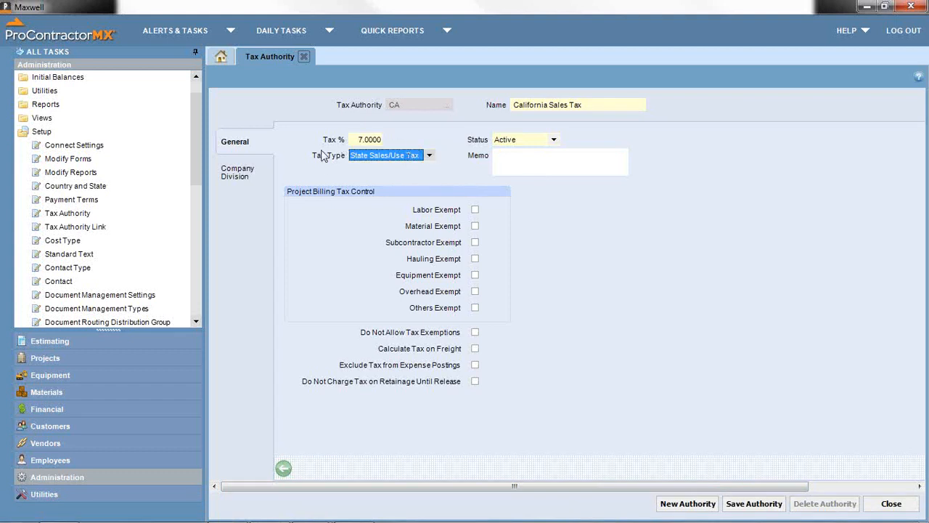
click(429, 156)
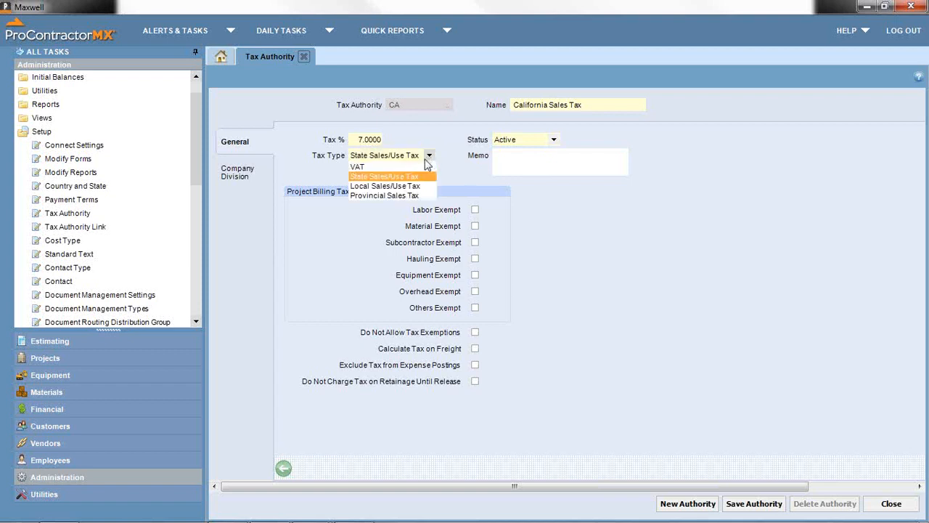
click(384, 177)
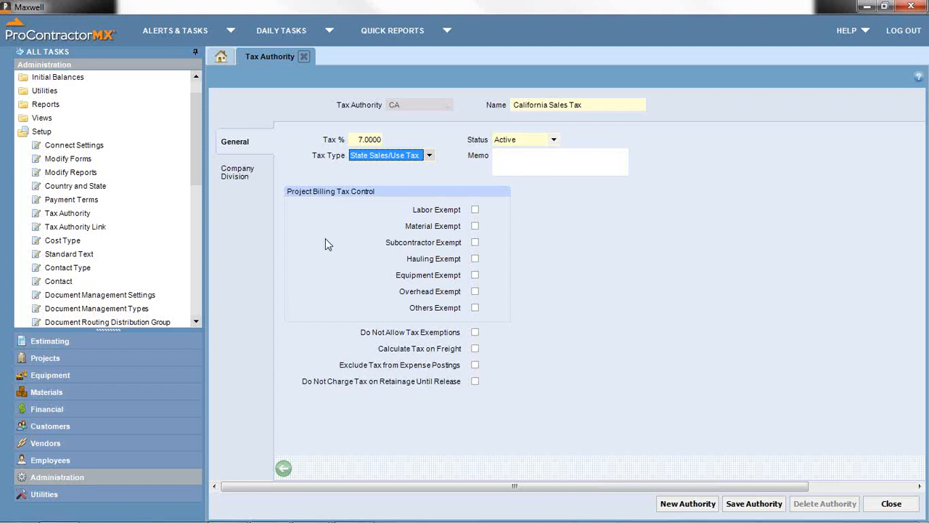
- Allow company 01 and set its Sales Tax Accrual Account to 2500 Sales Tax
click(259, 175)
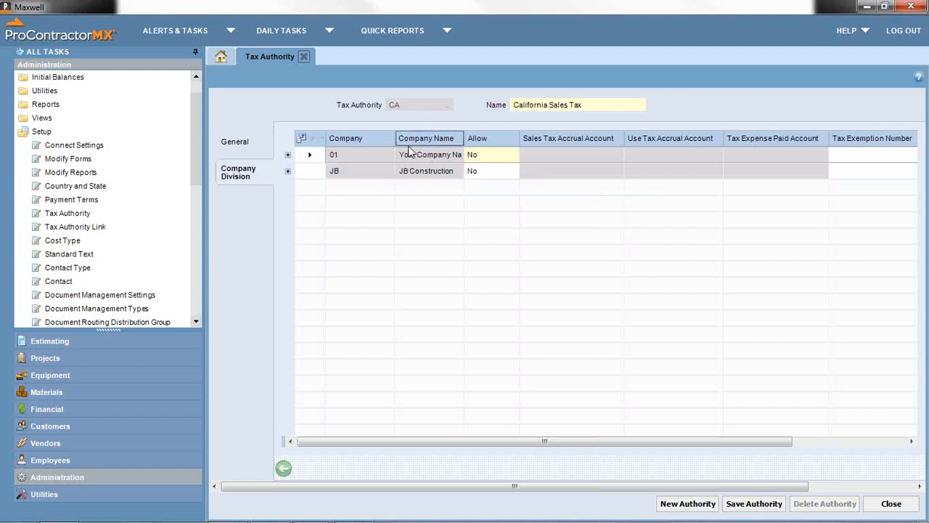
mouse_move(486, 157)
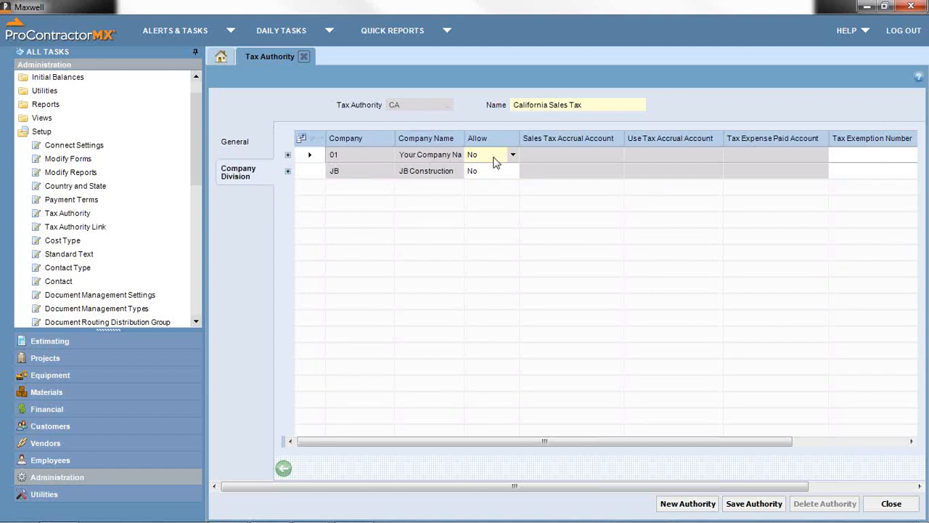
click(511, 159)
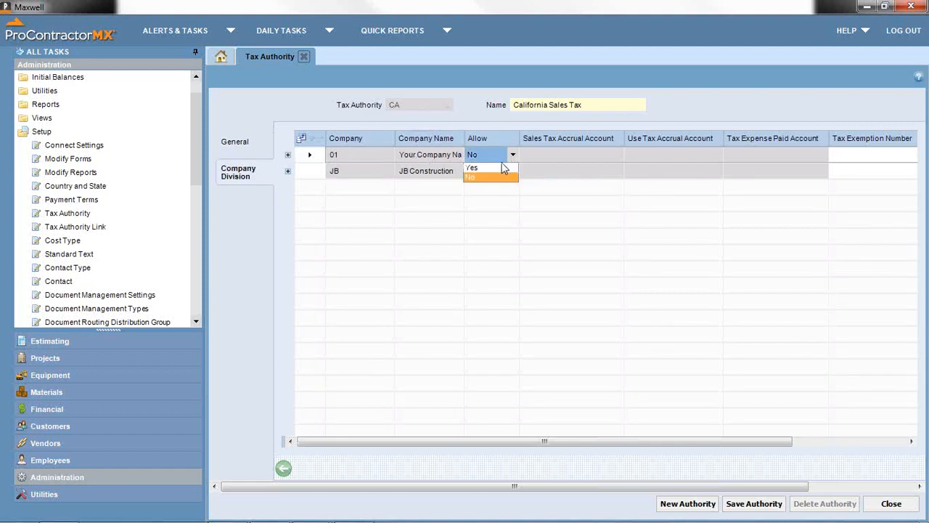
click(500, 169)
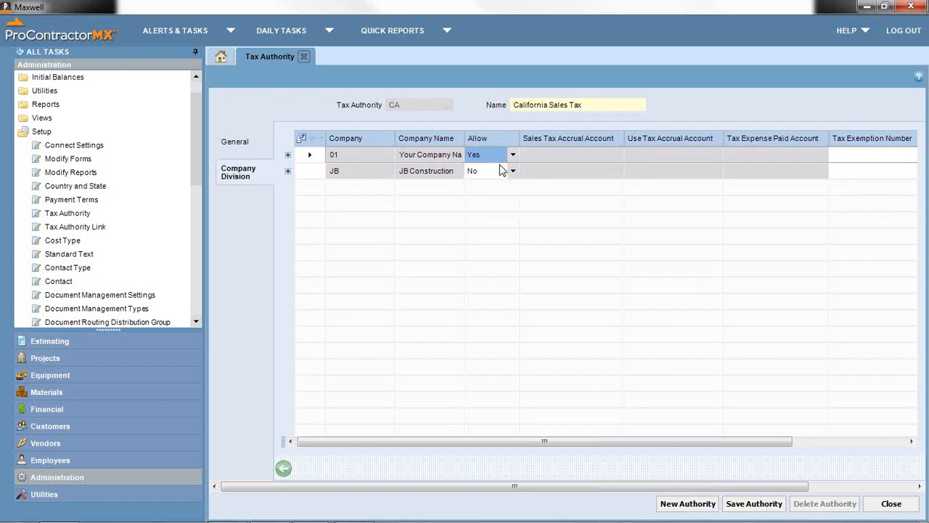
key(Tab)
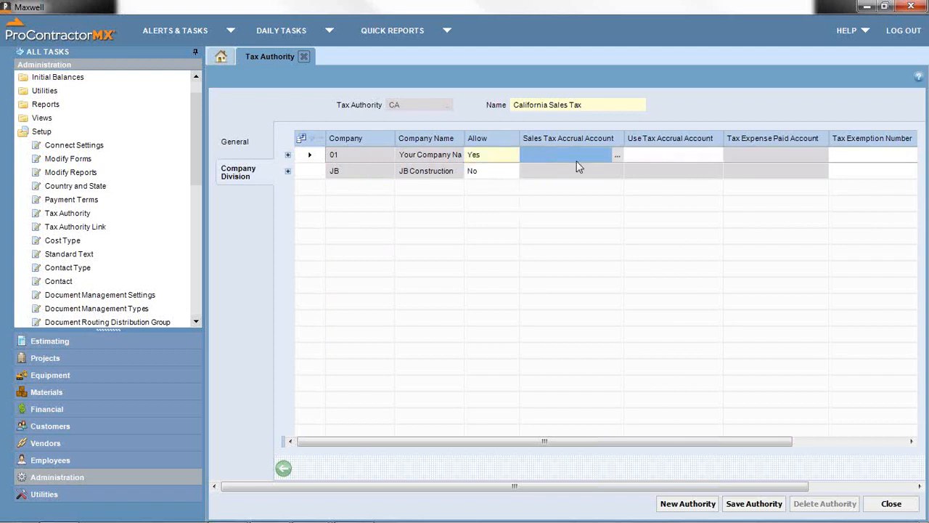
click(616, 156)
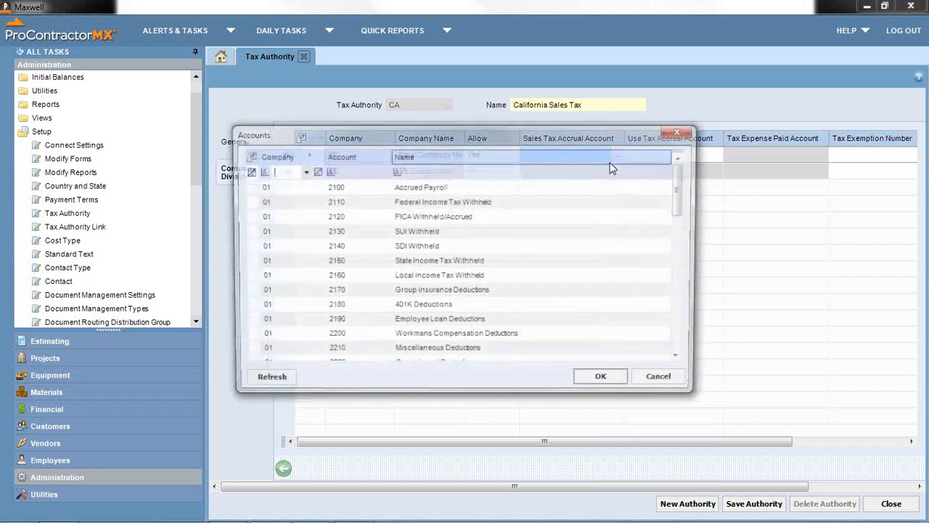
click(445, 172)
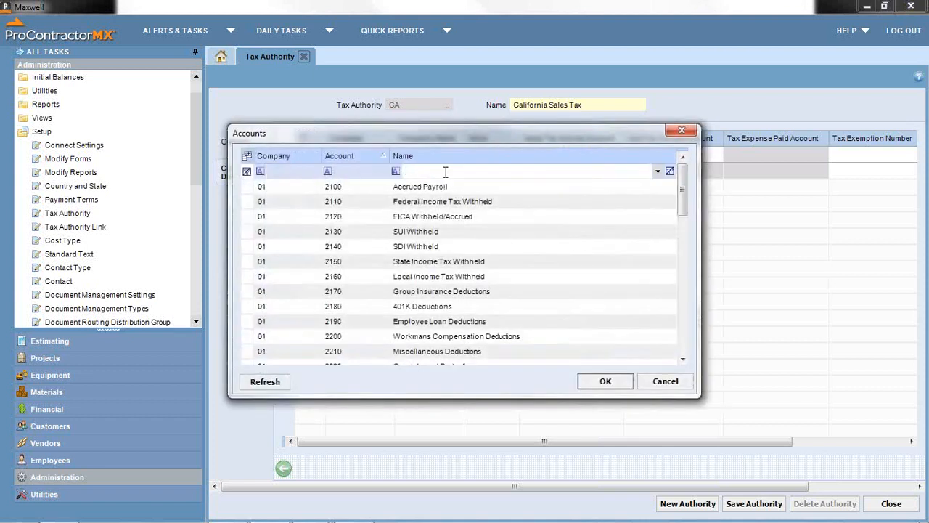
text(sa)
double_click(411, 189)
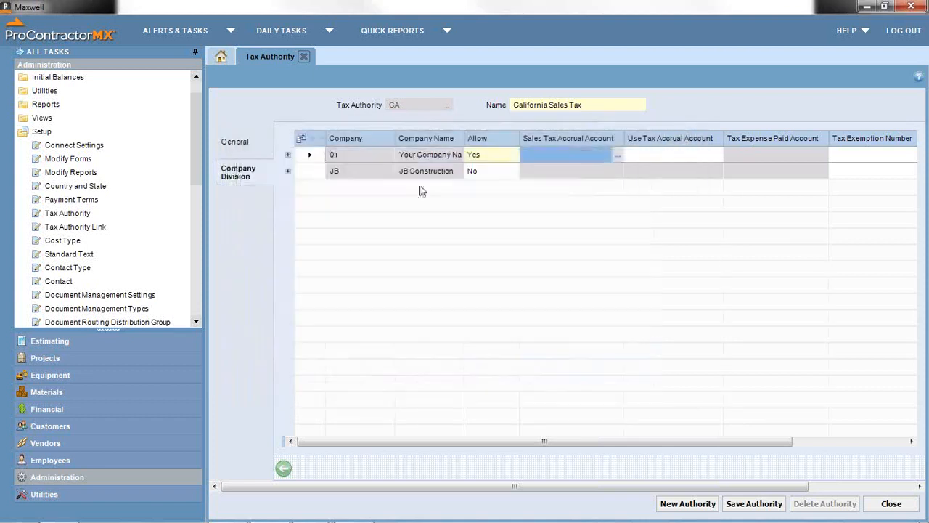
- Set the Use Tax Accrual Account to 2500 as well and save the CA authority
click(715, 156)
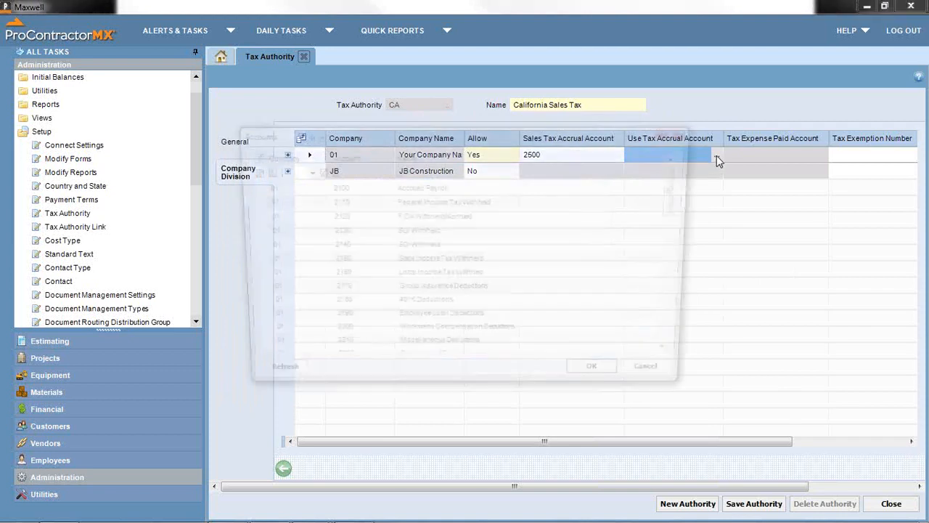
click(438, 171)
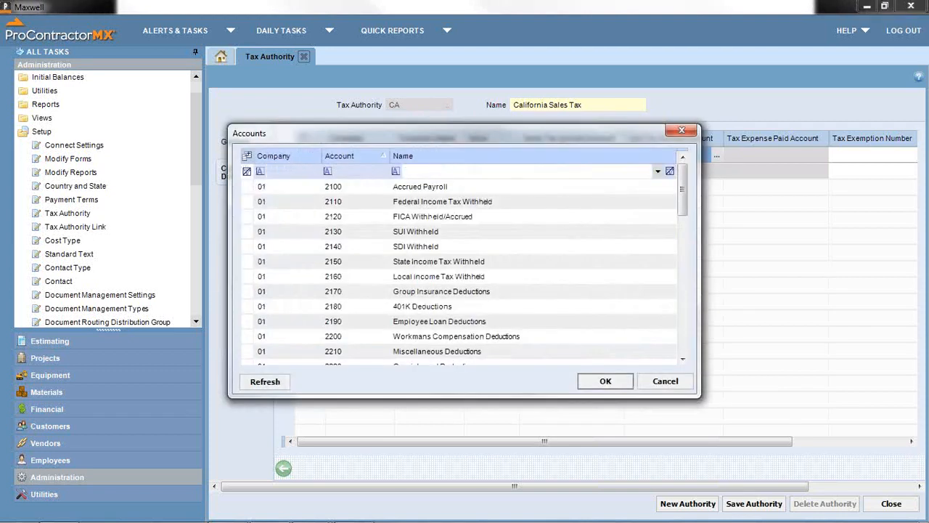
text(s)
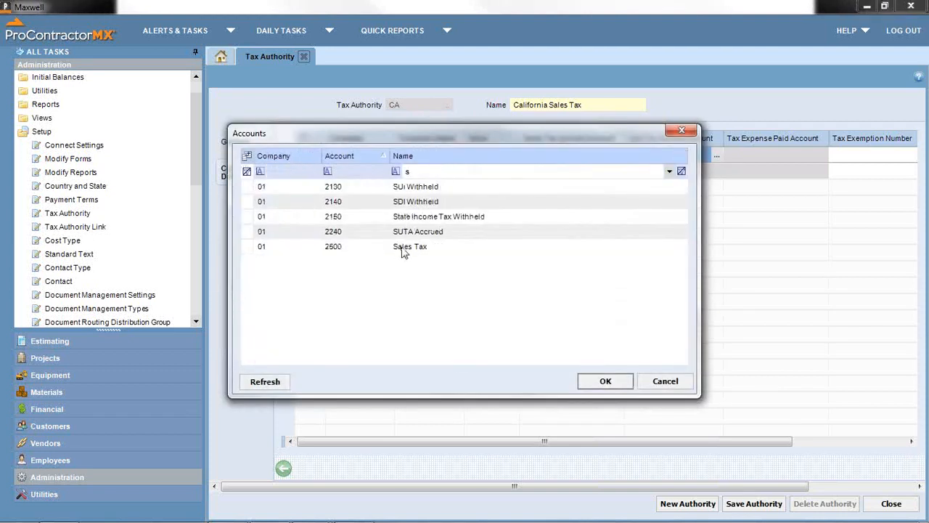
double_click(406, 247)
click(585, 156)
click(633, 157)
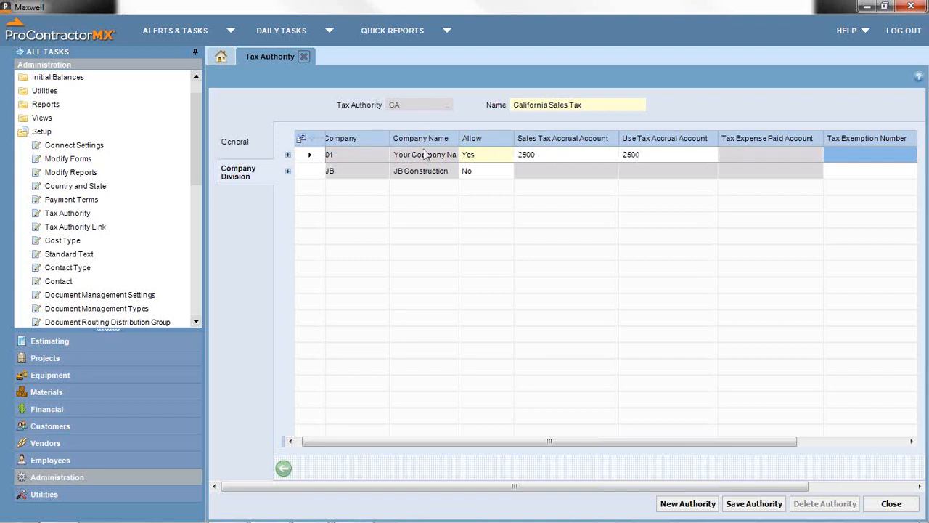
click(767, 506)
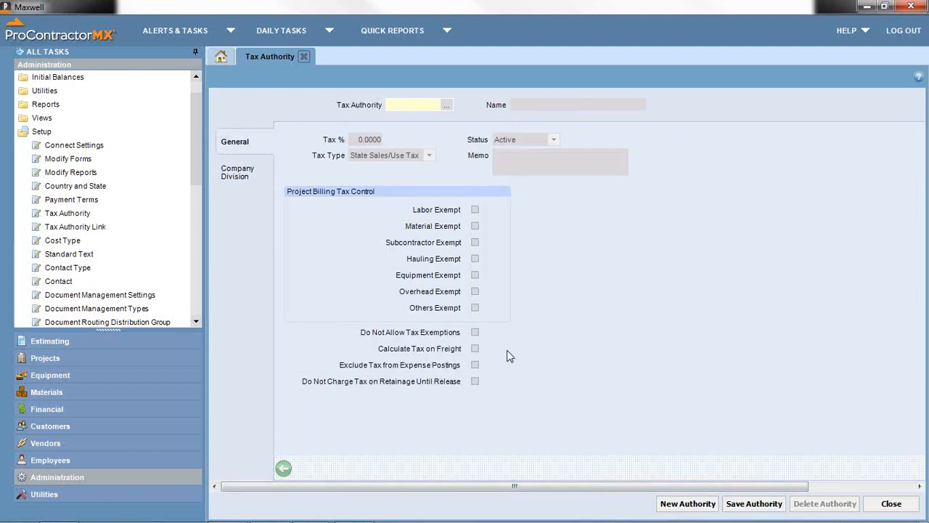
- Enter authority SF, 'SF City Tax', Tax % 1.25, type Local Sales/Use Tax, then view company divisions
text(SF)
key(Tab)
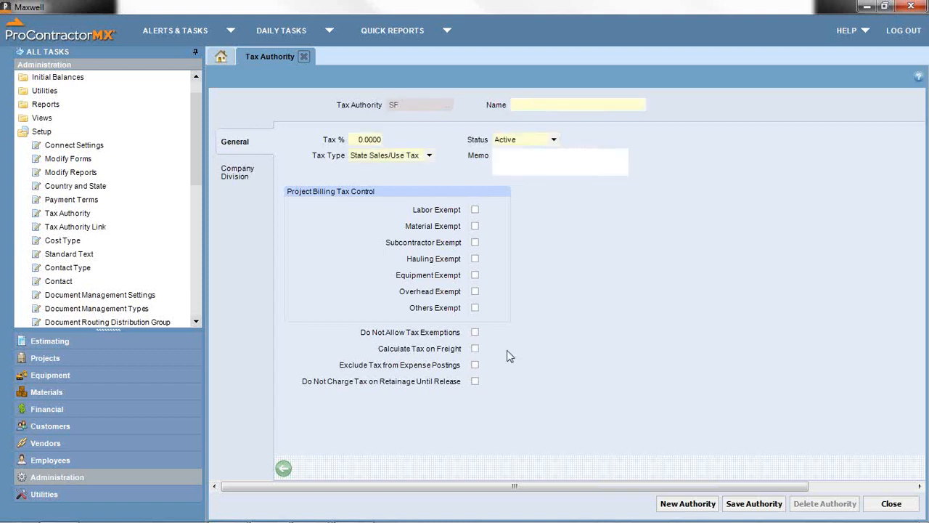
text(SF City Tax)
click(353, 139)
text(1.25)
click(429, 154)
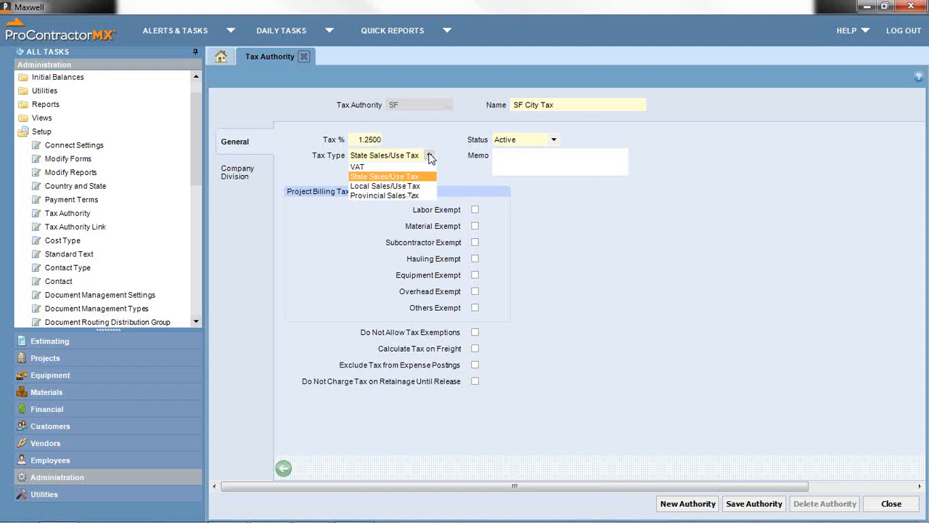
click(415, 186)
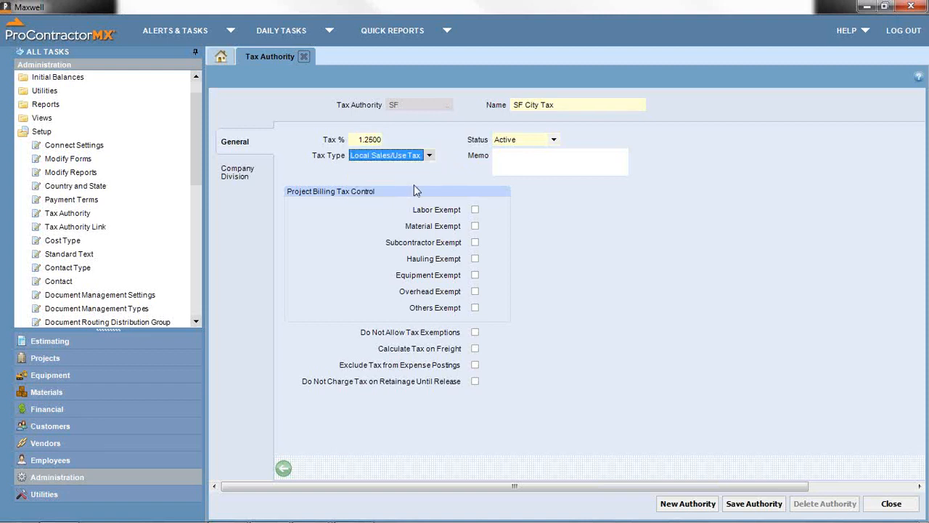
click(247, 171)
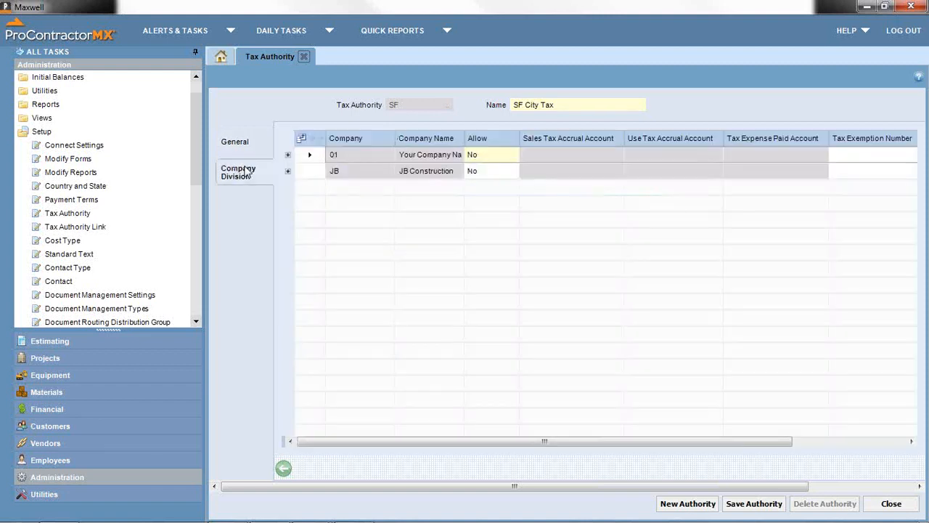
- Allow company 01, set both sales and use tax accrual accounts to 2160, and save SF
click(512, 157)
click(499, 168)
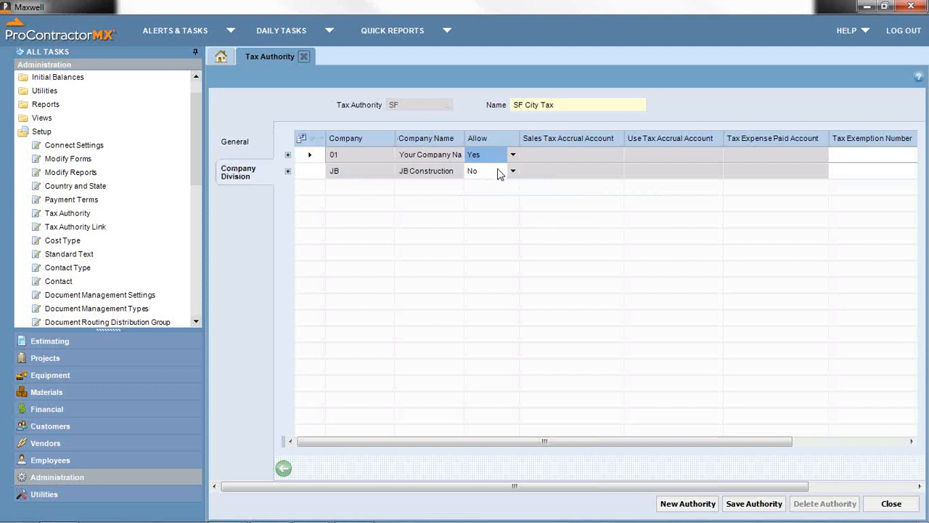
click(615, 156)
click(618, 158)
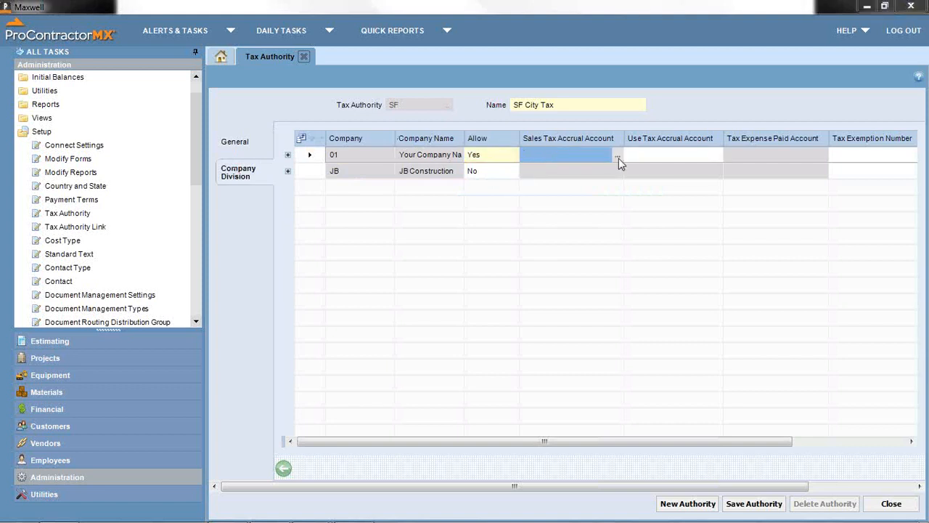
click(468, 171)
text(l)
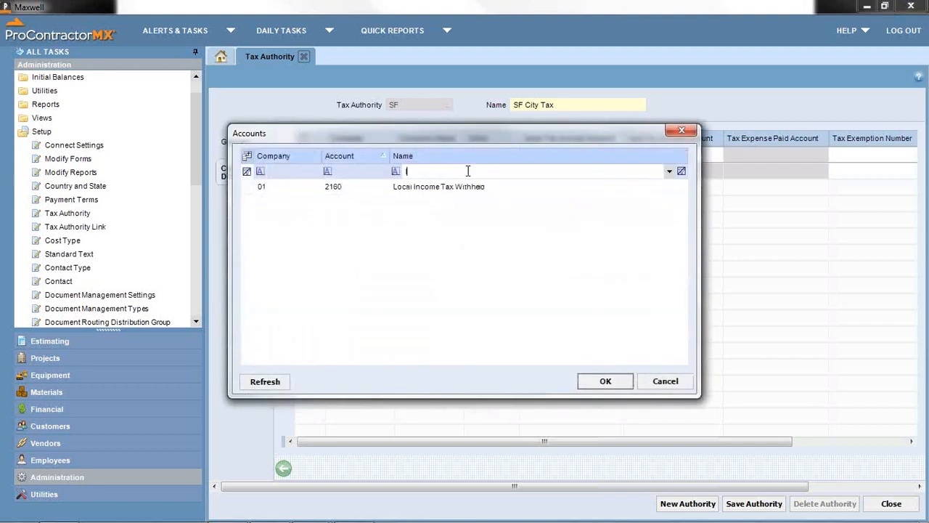
click(426, 191)
double_click(426, 191)
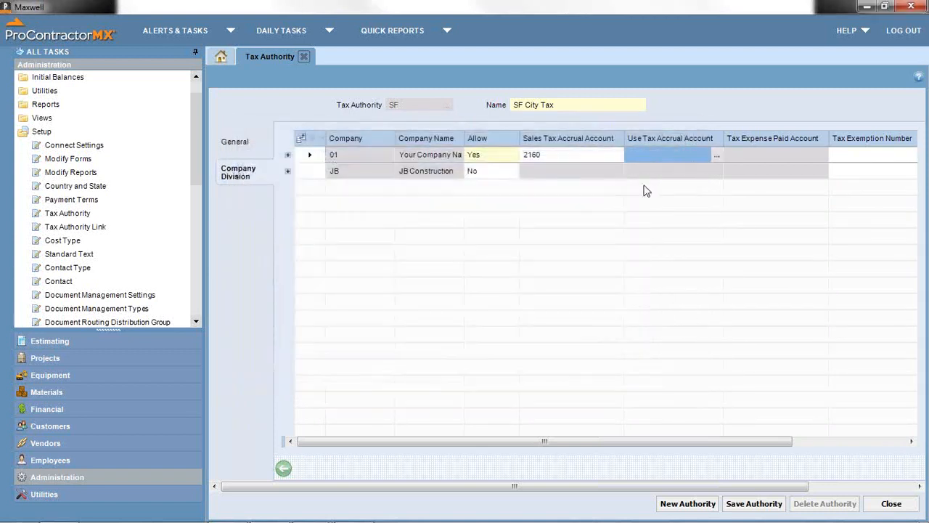
text(2160)
key(Tab)
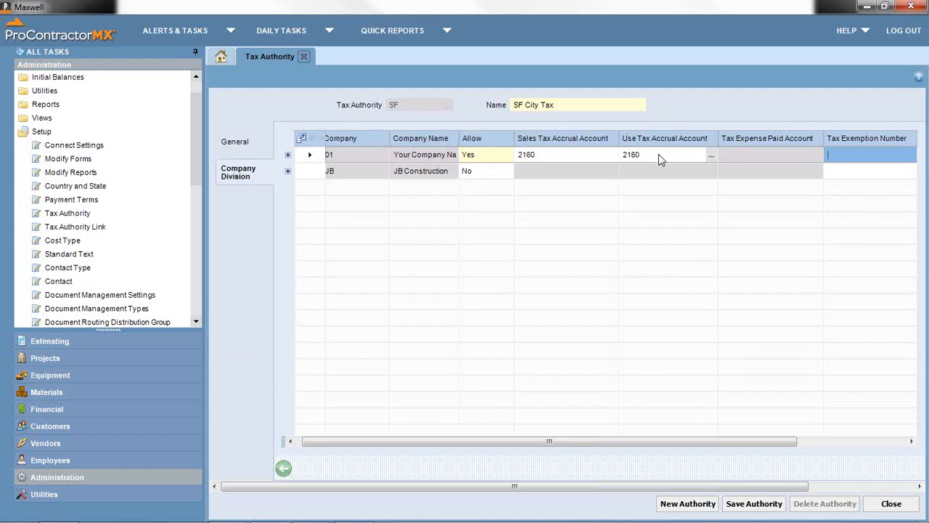
click(754, 503)
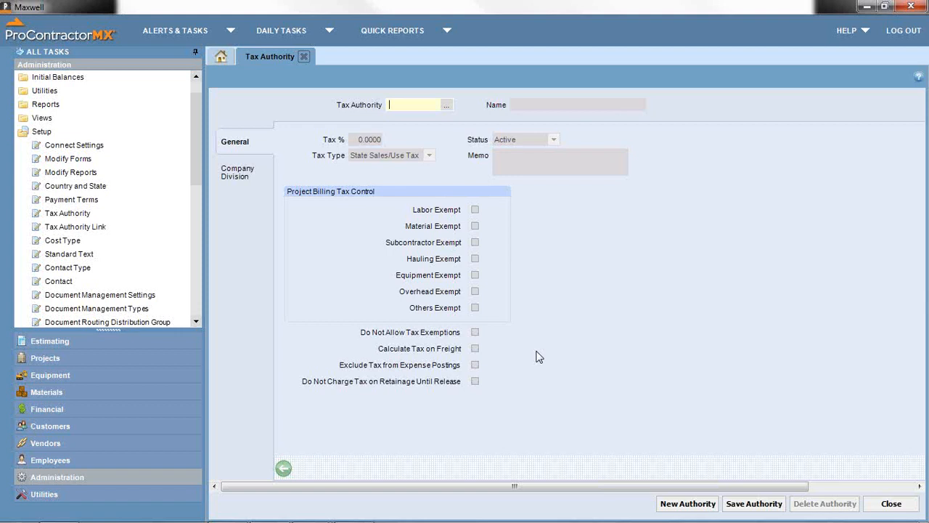
- Enter tax authority code 875 with the name '8.75%' and Tax % 8.75
text(875)
key(Tab)
text(8.75)
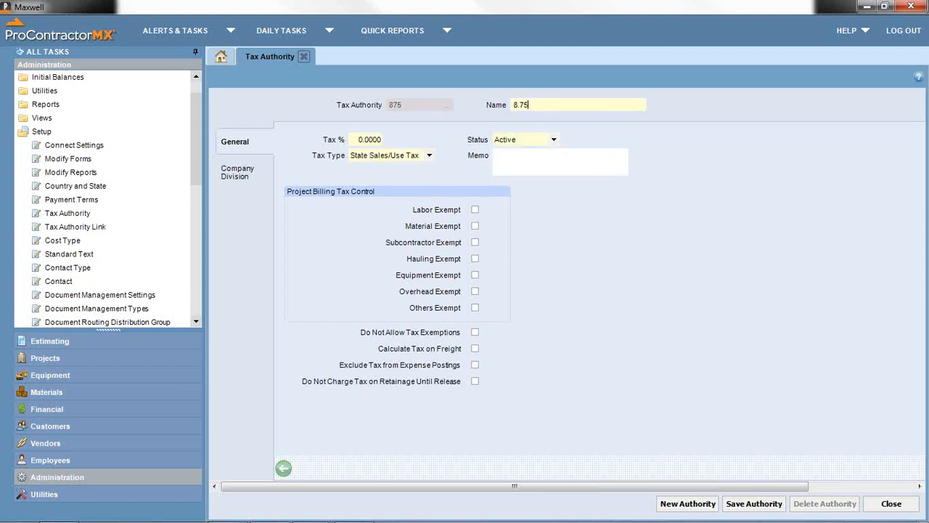
text(%)
click(360, 140)
text(8.75)
- Allow company 01 under the 8.75% tax authority
click(238, 172)
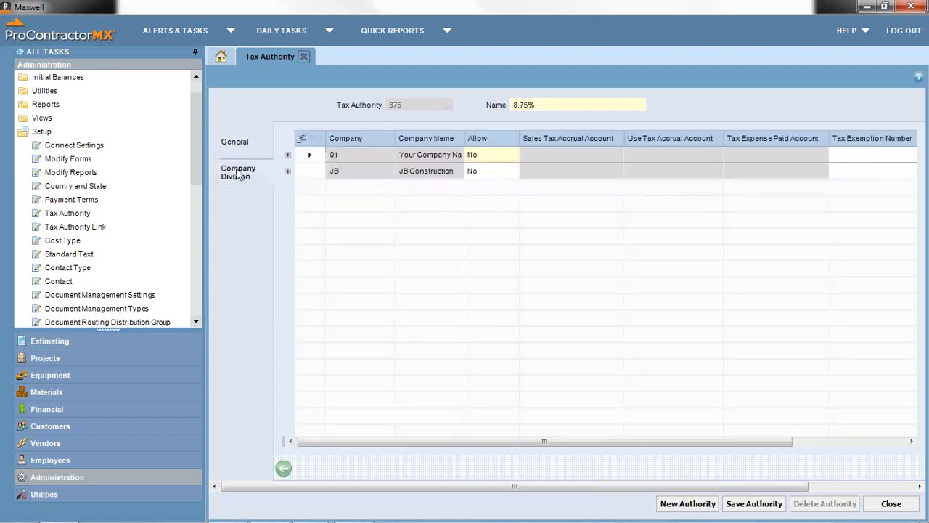
click(506, 155)
click(512, 155)
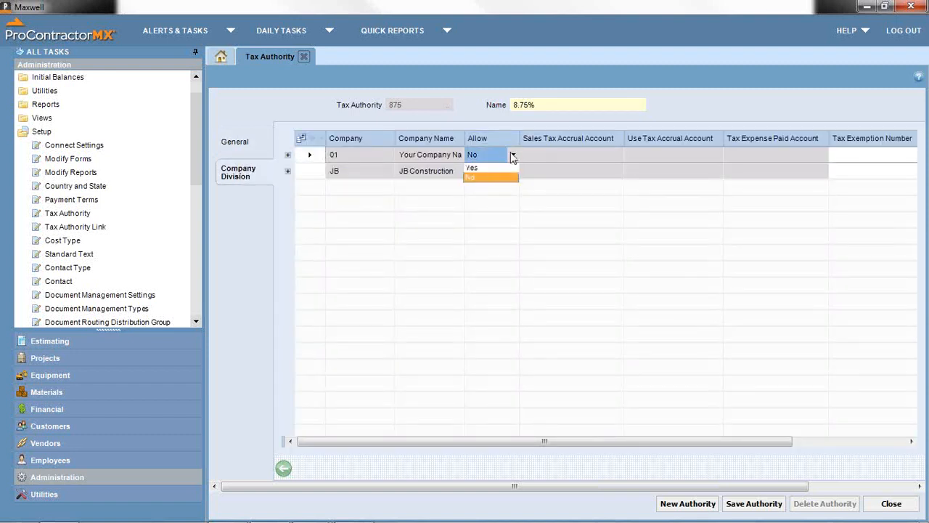
click(491, 168)
key(Tab)
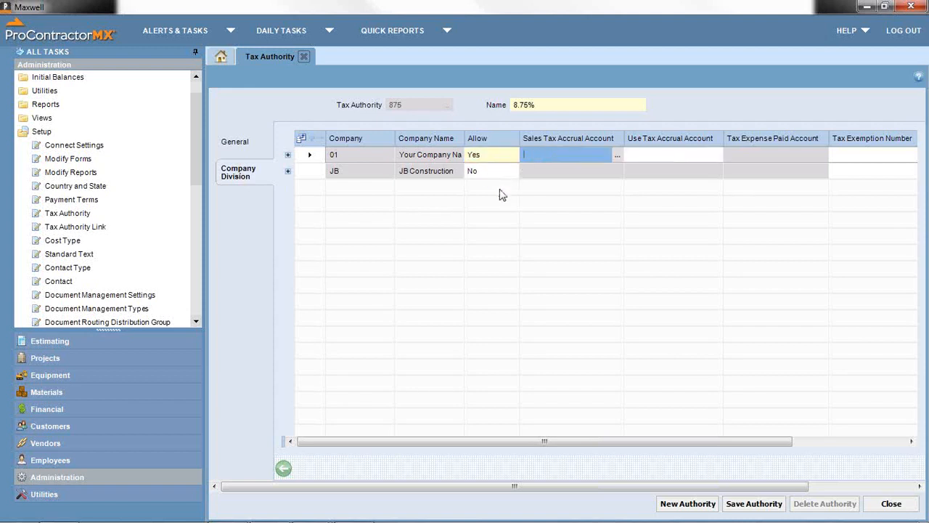
- Set the sales tax accrual account to 2500 Sales Tax
click(617, 158)
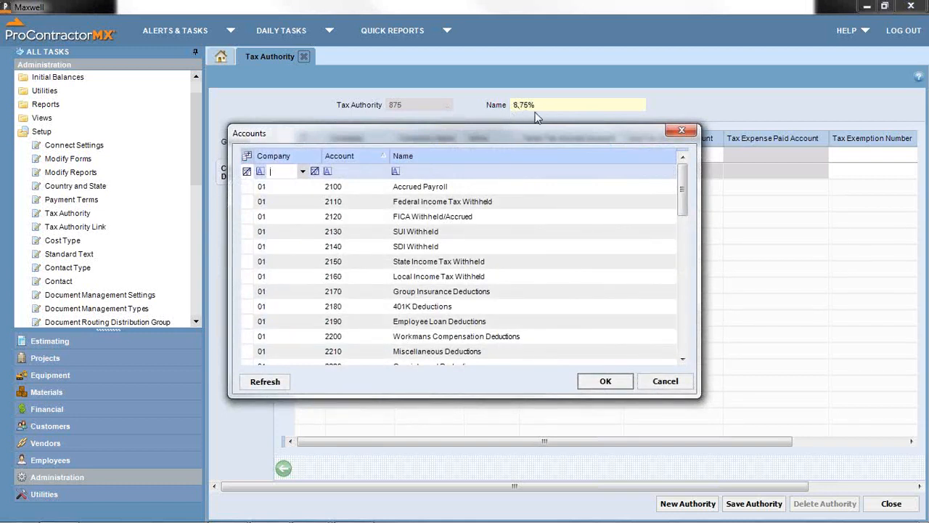
click(666, 382)
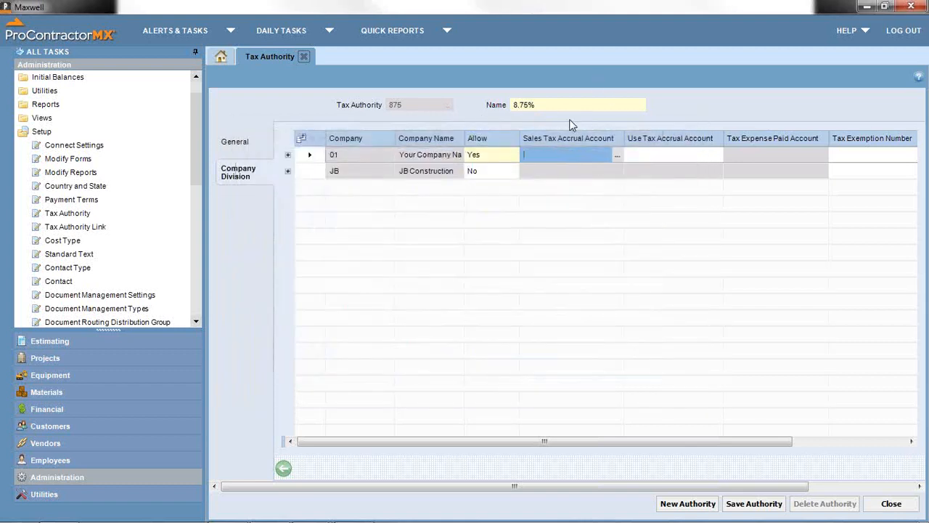
click(616, 155)
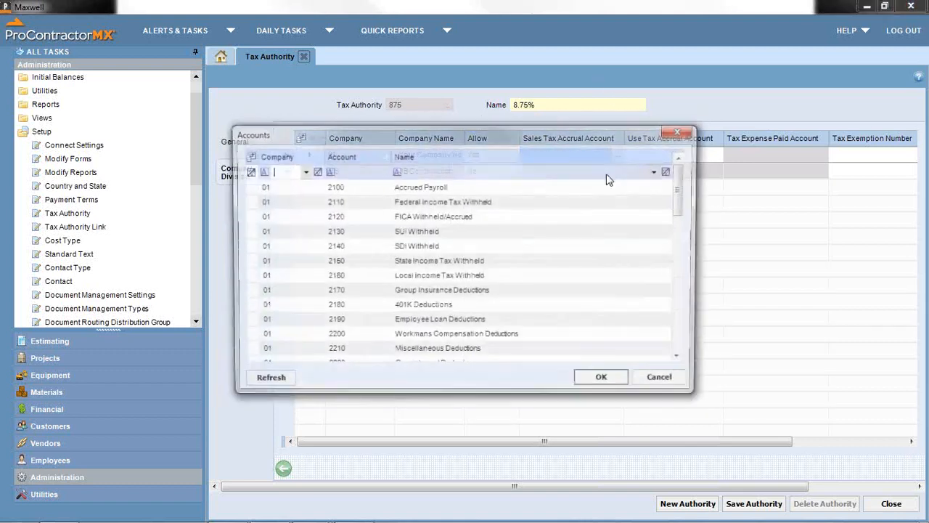
click(462, 172)
text(sa)
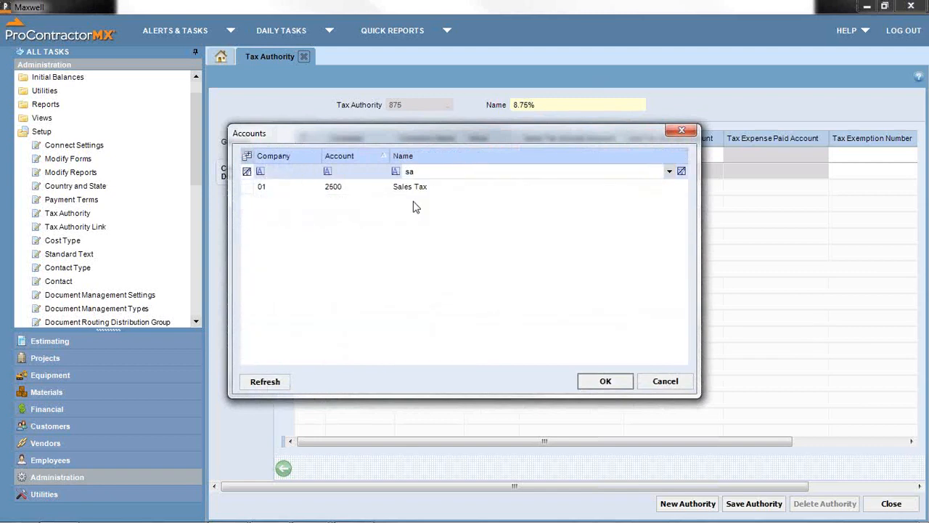
double_click(414, 191)
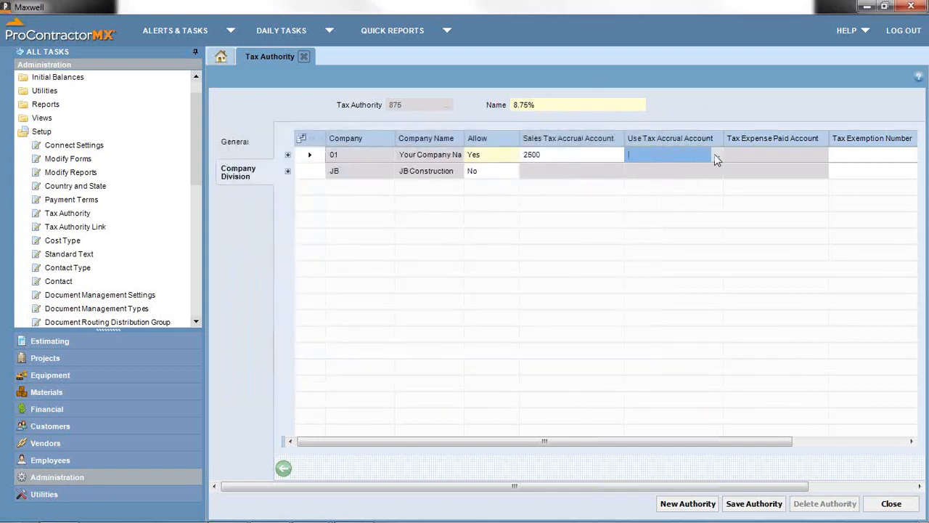
- Set the use tax accrual account to 2500 Sales Tax and save the authority
click(715, 156)
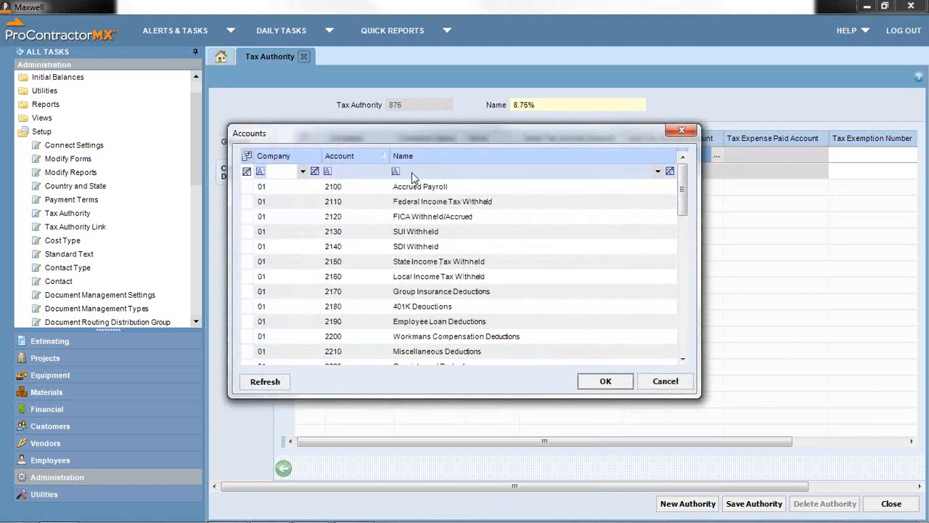
click(411, 172)
text(sa)
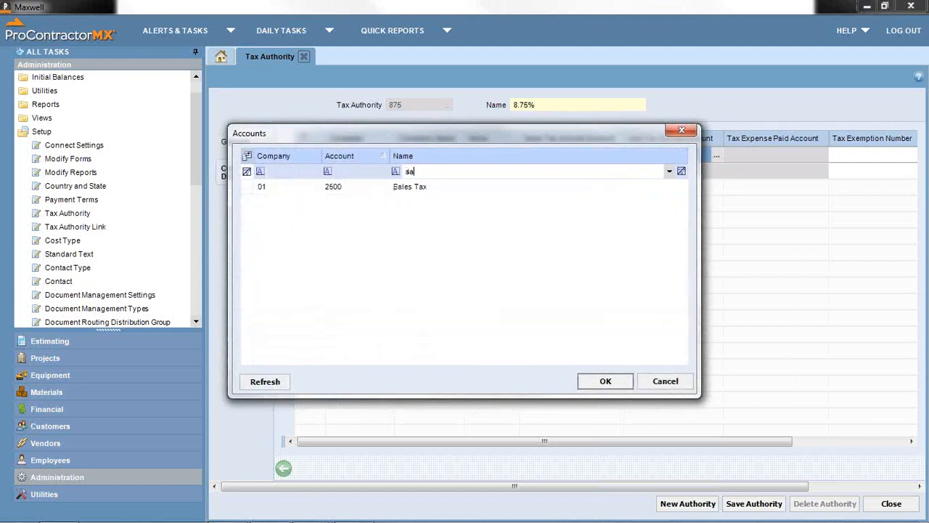
double_click(397, 190)
click(739, 506)
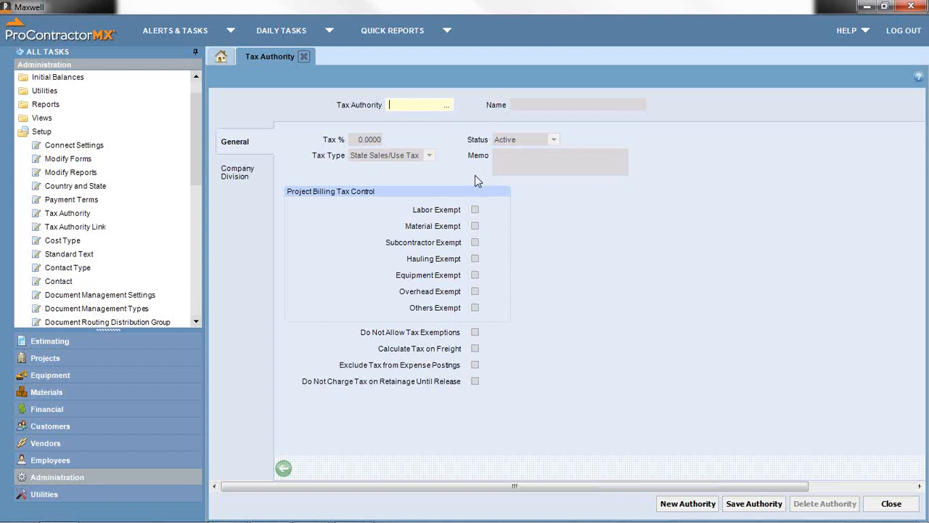
- Link California Sales Tax to the SF authority for an 8.2500% total and save the link
click(303, 56)
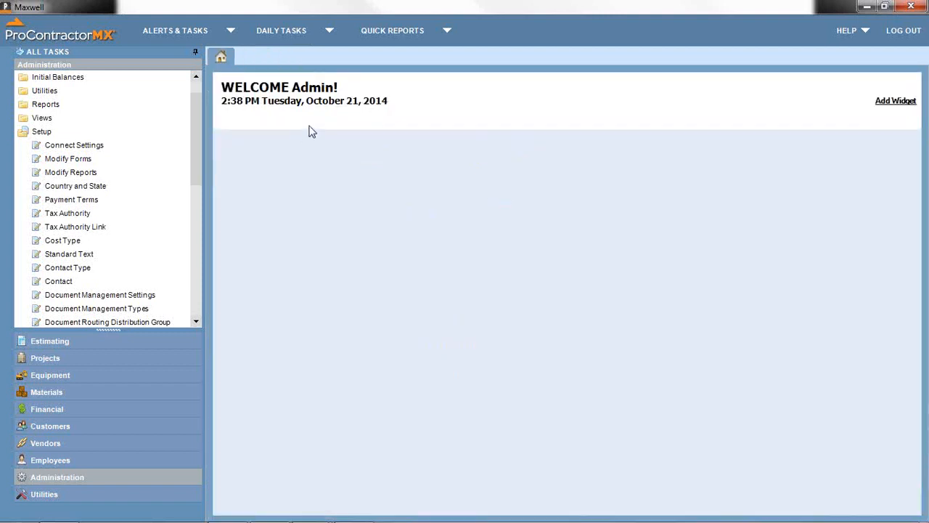
click(85, 227)
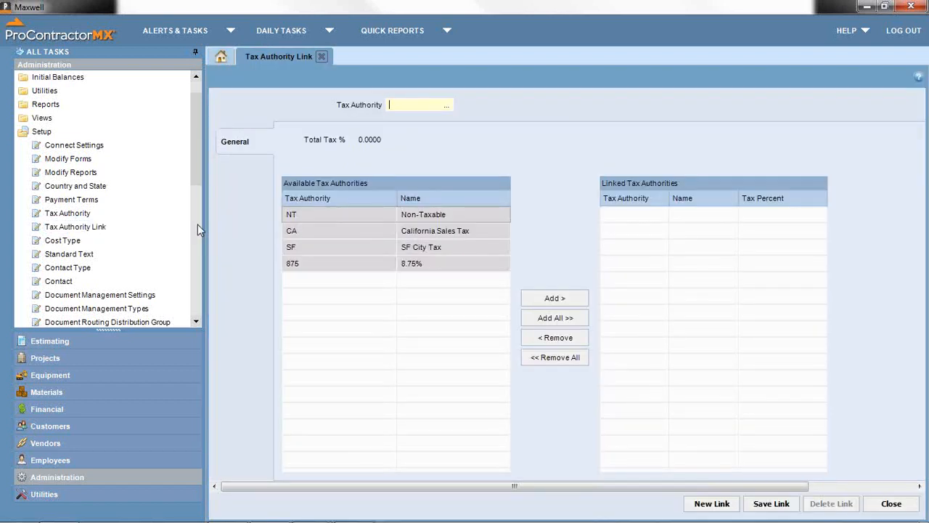
text(SF)
key(Tab)
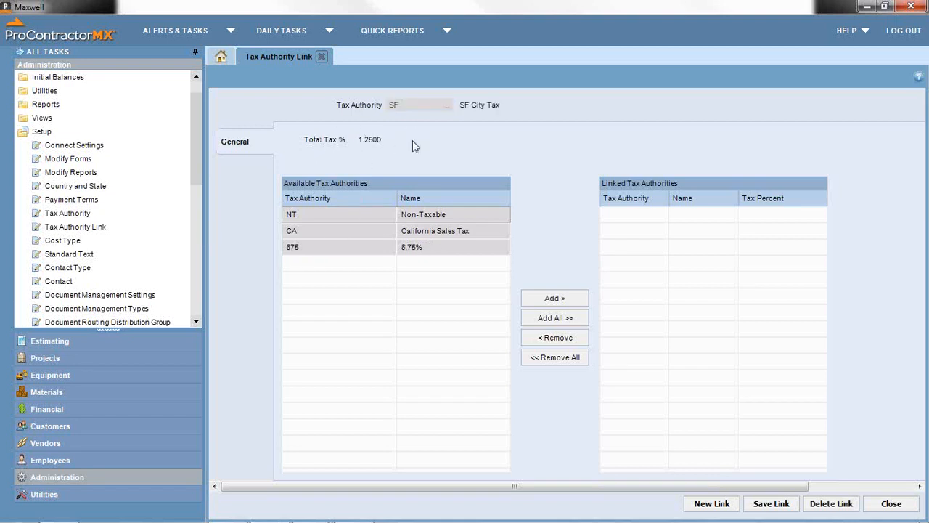
click(431, 234)
click(534, 299)
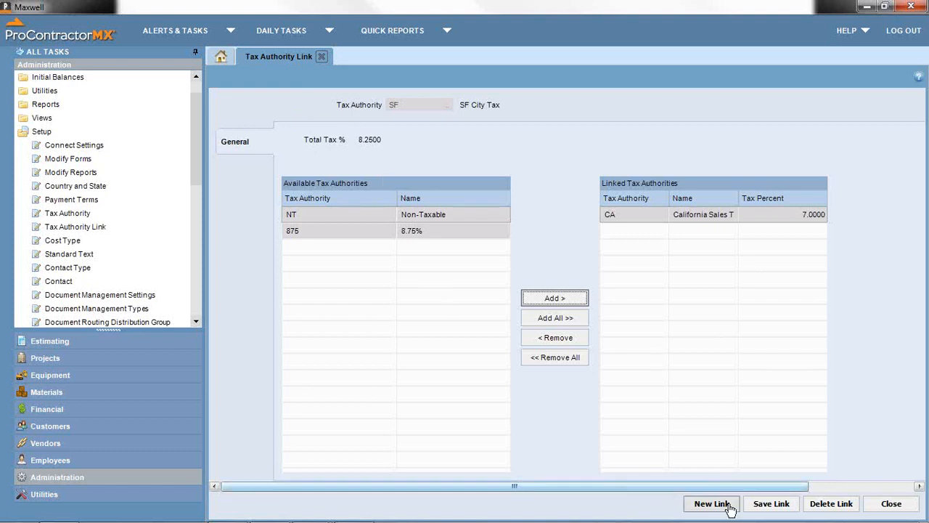
click(762, 503)
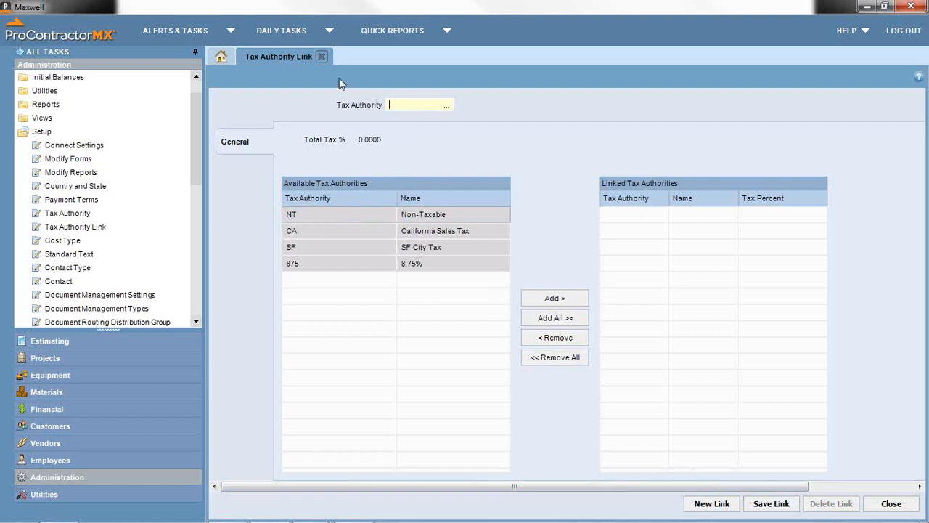
- Open the Cost Type setup and browse company 01's existing cost types
click(322, 58)
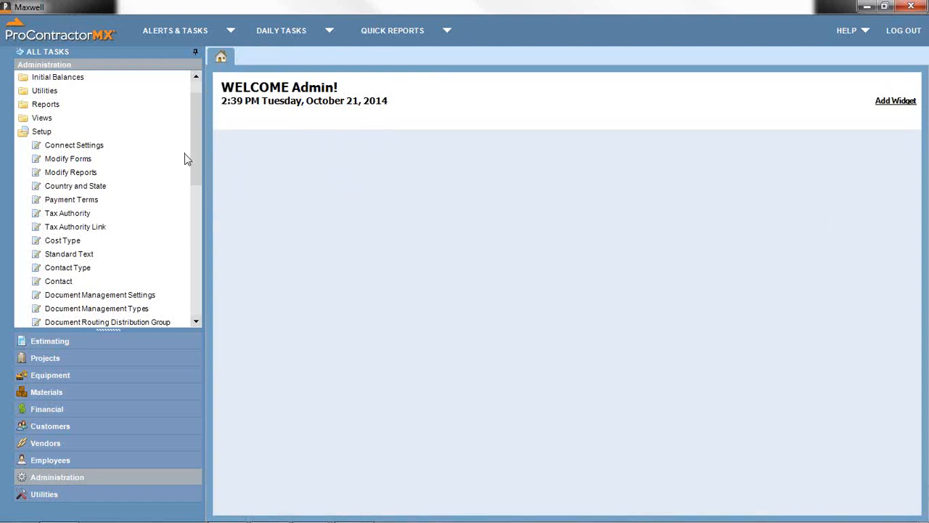
drag(195, 155, 193, 161)
click(62, 214)
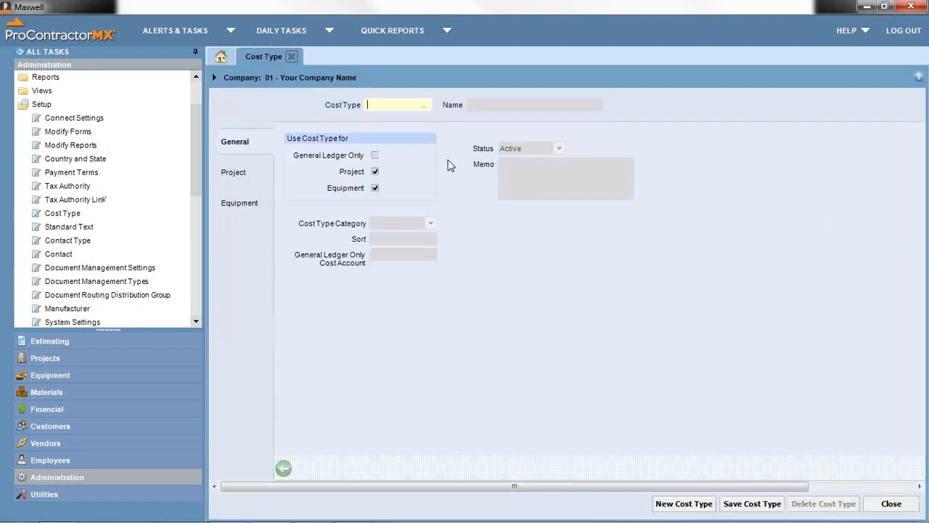
click(424, 104)
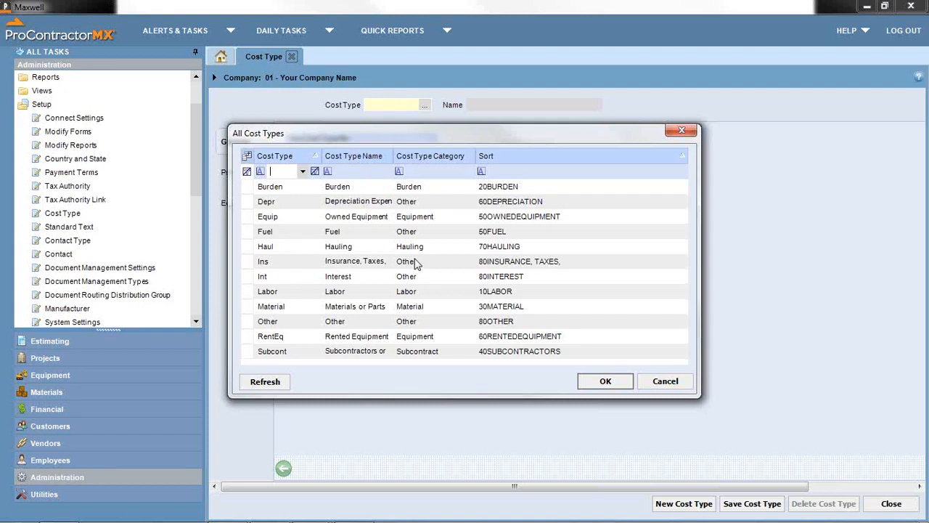
click(649, 385)
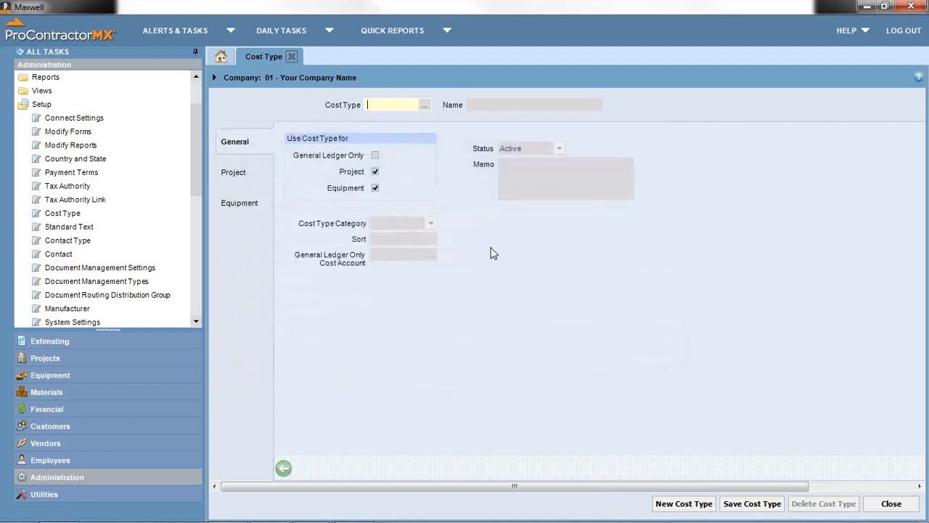
- Switch to JB Construction and confirm its cost type list is empty
click(270, 80)
click(257, 113)
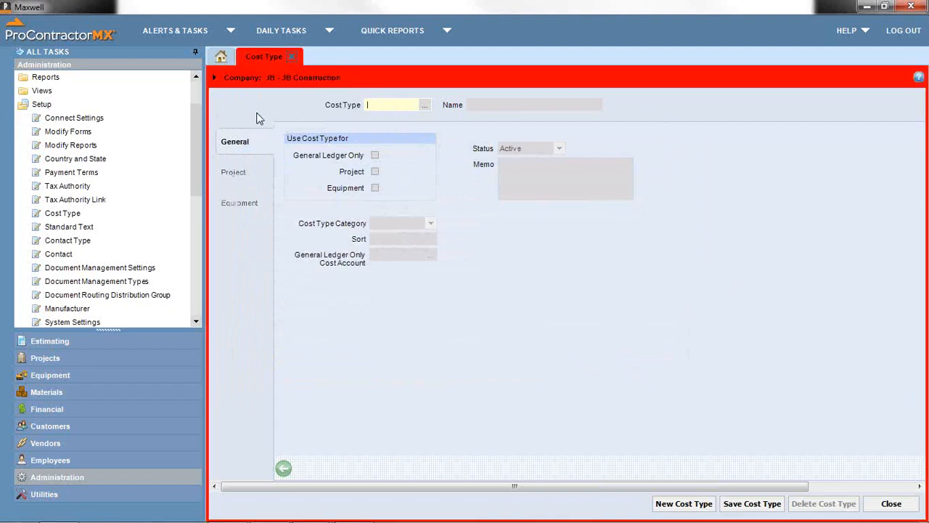
click(424, 106)
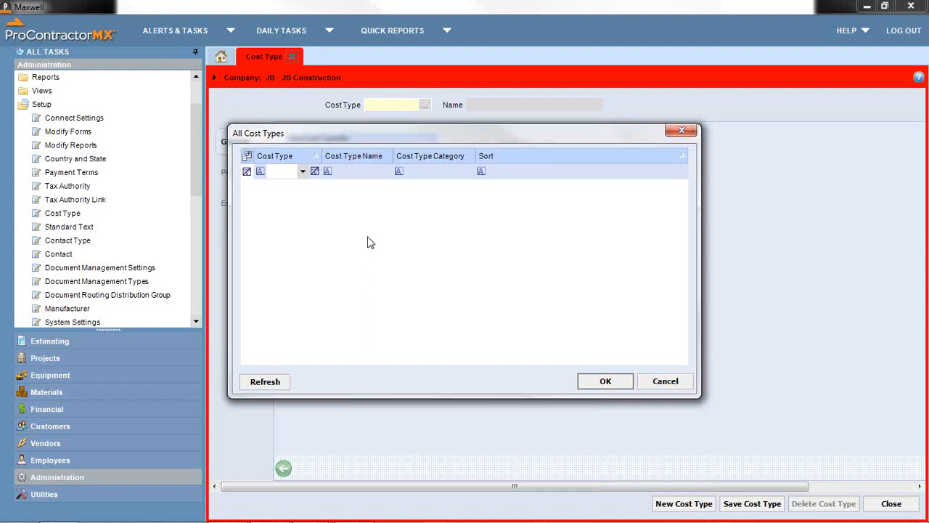
click(657, 385)
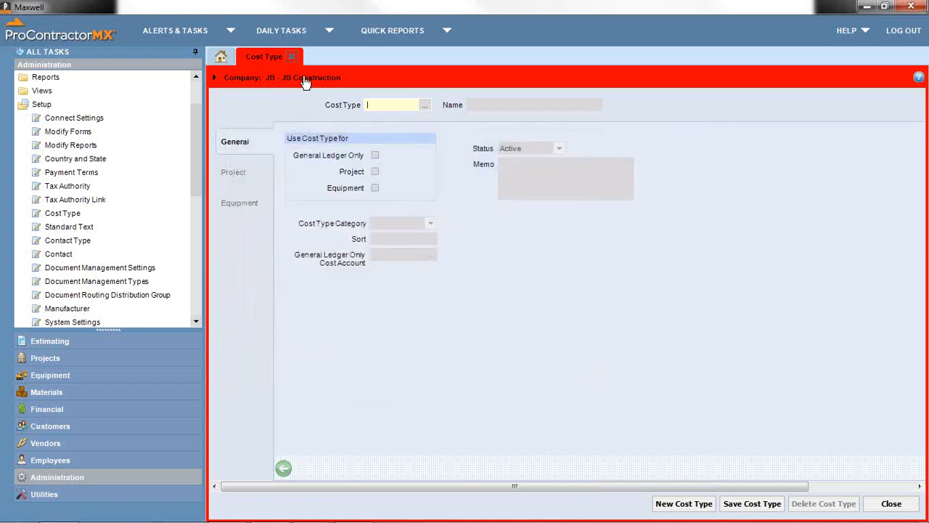
click(305, 80)
- Switch back to company 01 and load the Labor cost type, keeping it used for projects
click(311, 101)
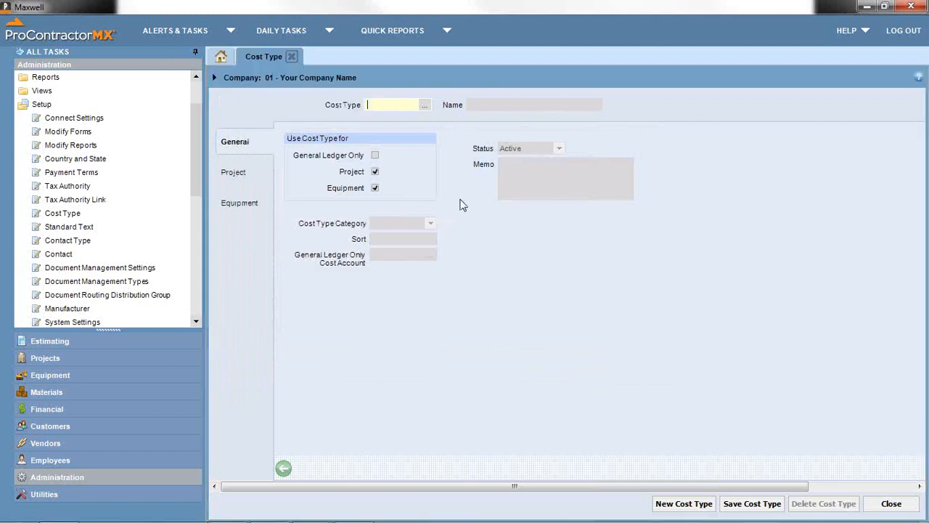
click(425, 106)
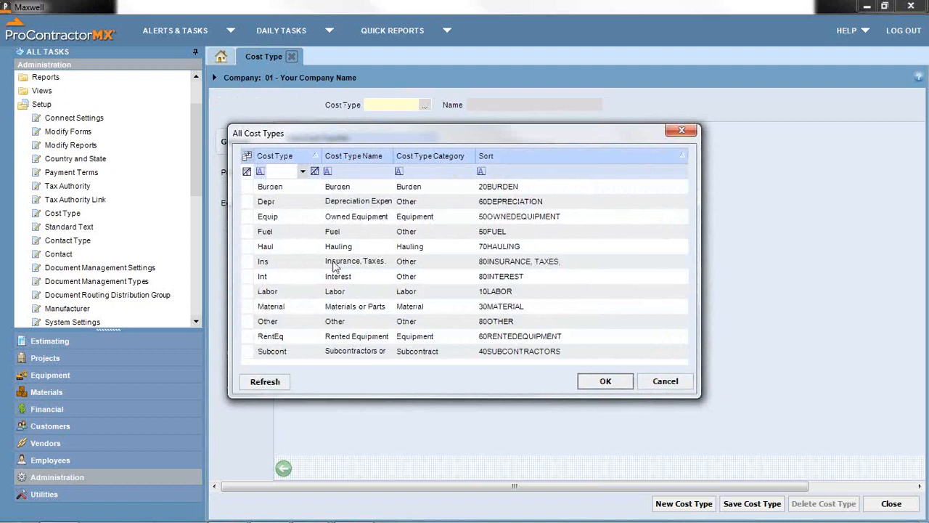
double_click(267, 291)
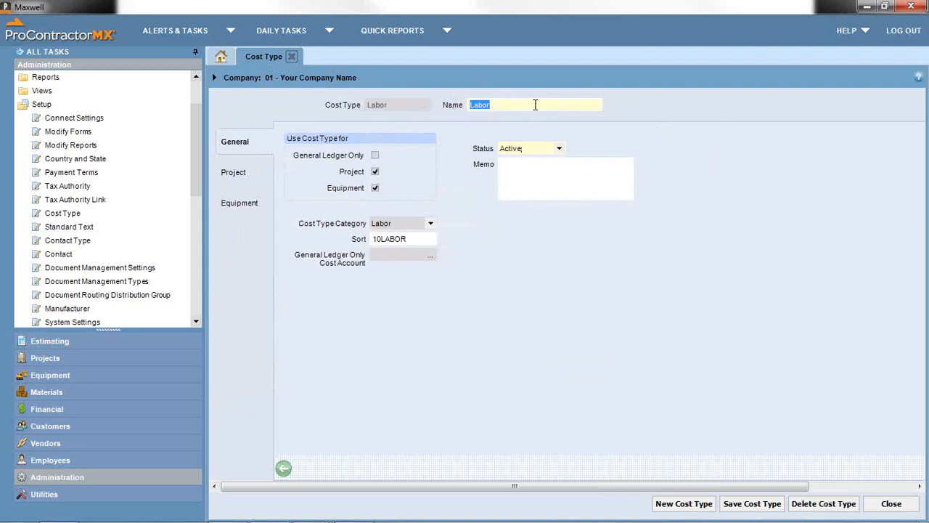
click(375, 171)
click(375, 171)
click(240, 180)
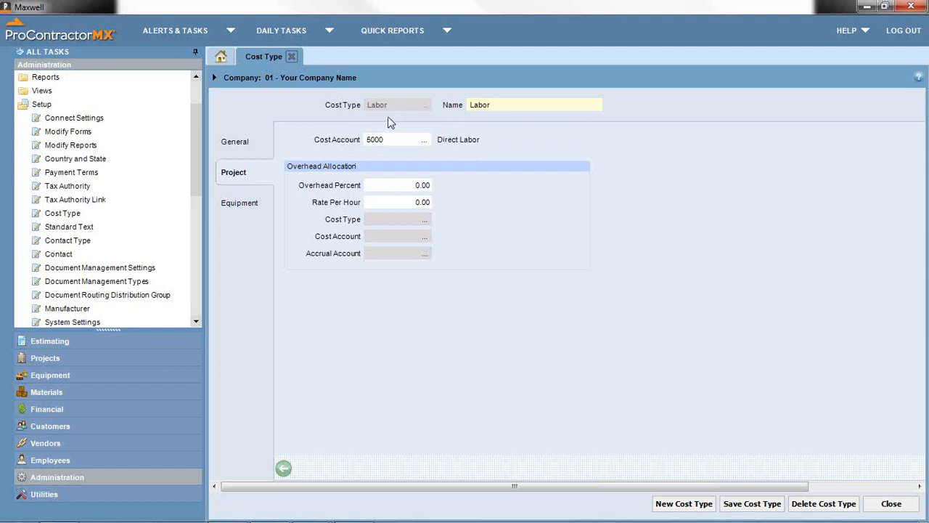
click(390, 137)
click(383, 185)
click(383, 200)
click(389, 204)
click(421, 185)
click(407, 201)
click(395, 186)
key(Tab)
click(239, 203)
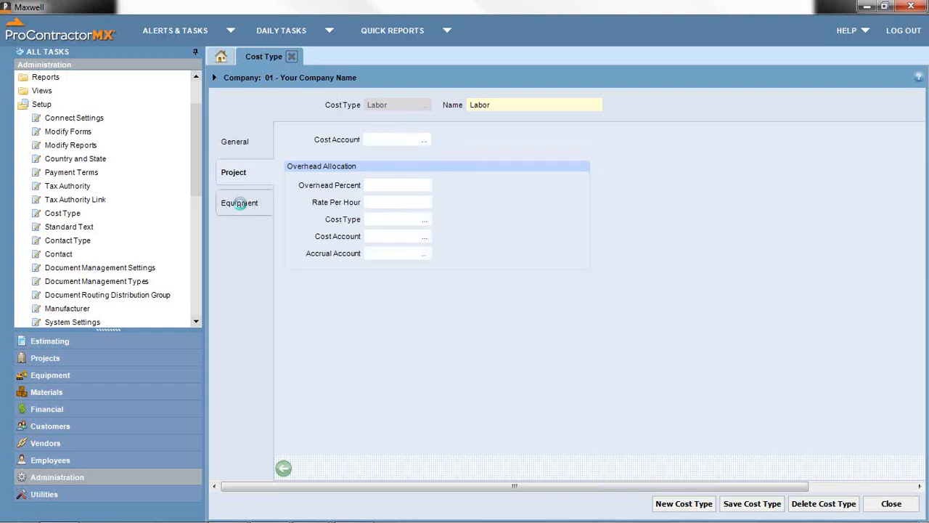
click(241, 154)
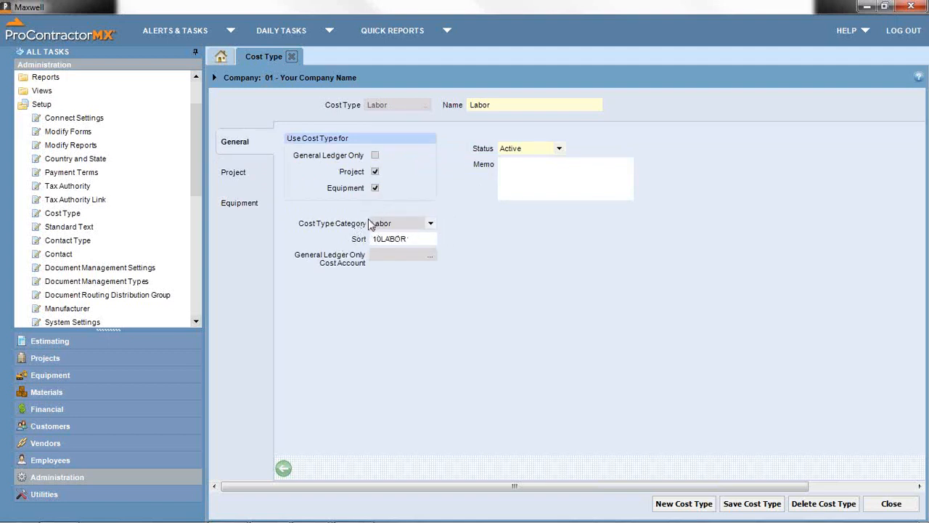
- Start a new cost type coded Exp and look through its category choices
click(678, 504)
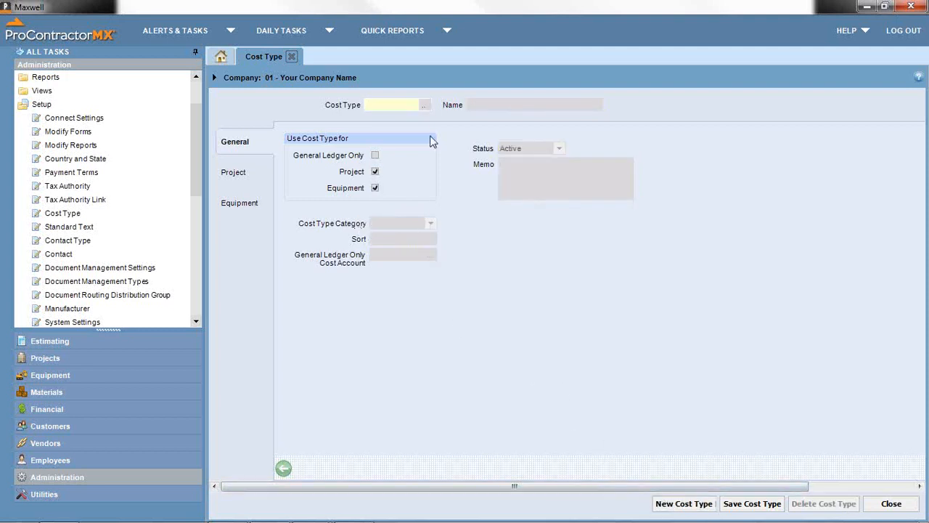
text(Exp)
key(Tab)
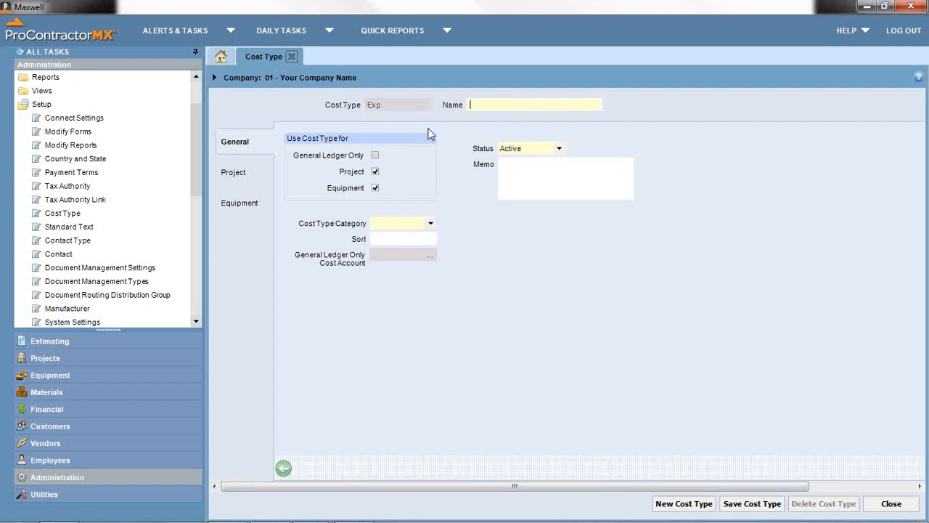
click(433, 225)
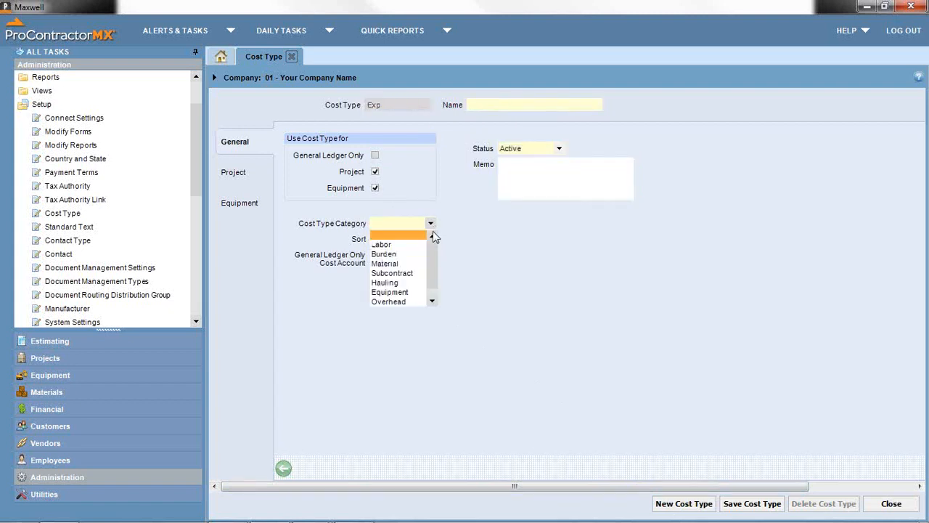
mouse_move(433, 259)
mouse_down()
mouse_move(436, 281)
mouse_move(434, 251)
mouse_up()
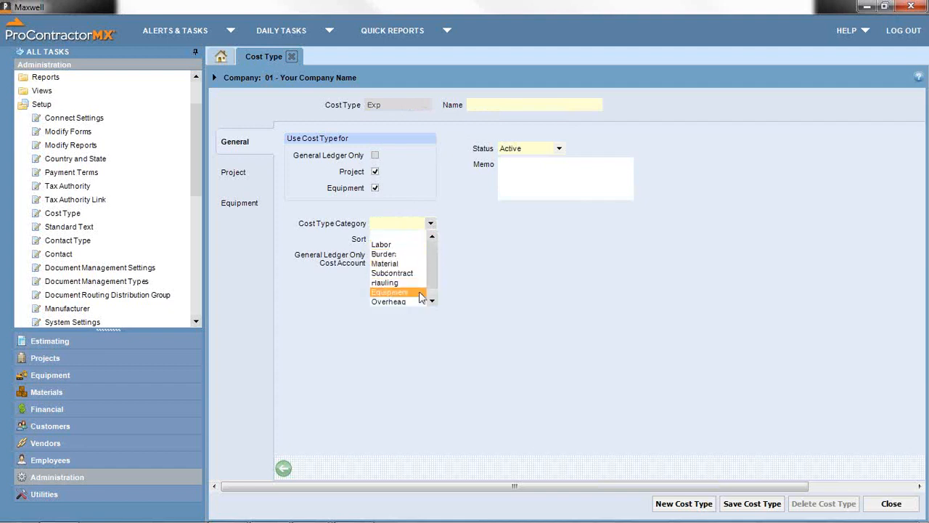
scroll(429, 276, down, 1)
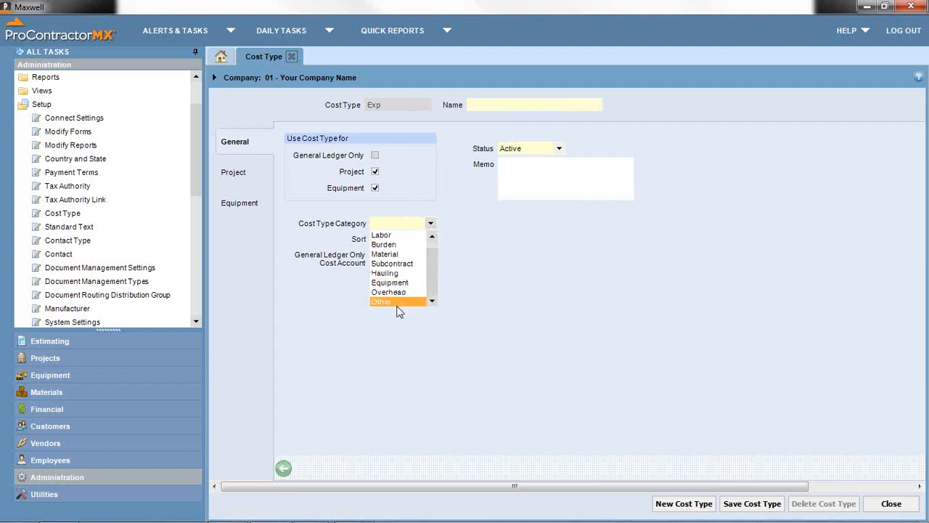
scroll(432, 269, up, 1)
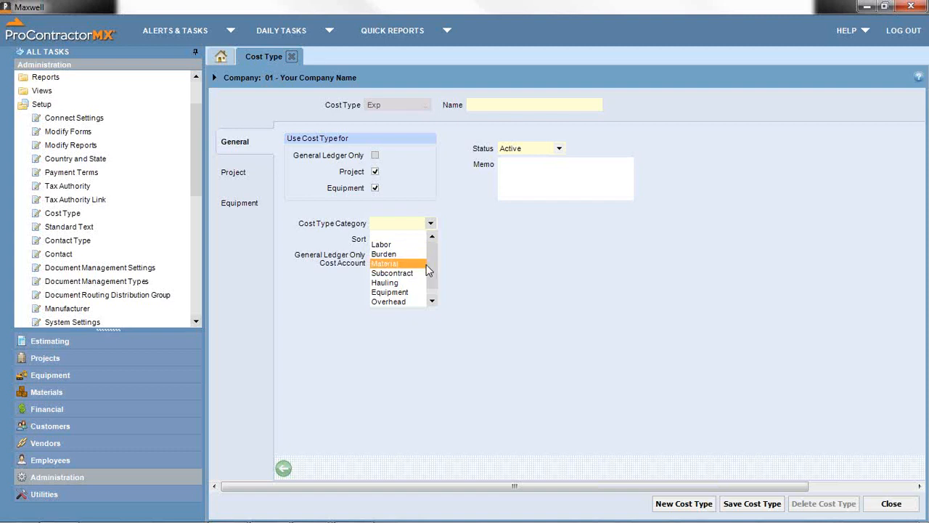
scroll(439, 288, down, 1)
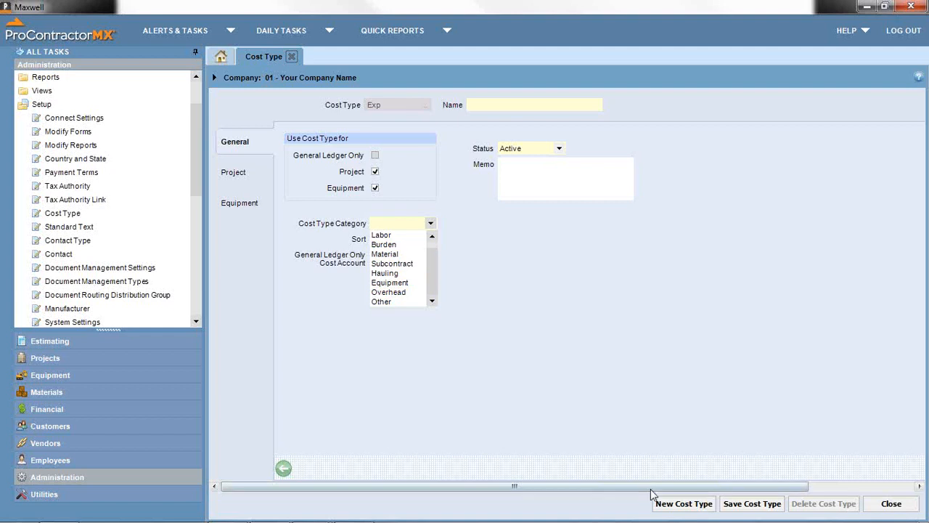
- Start another new cost type, discarding the unsaved Exp entry
click(660, 508)
click(661, 503)
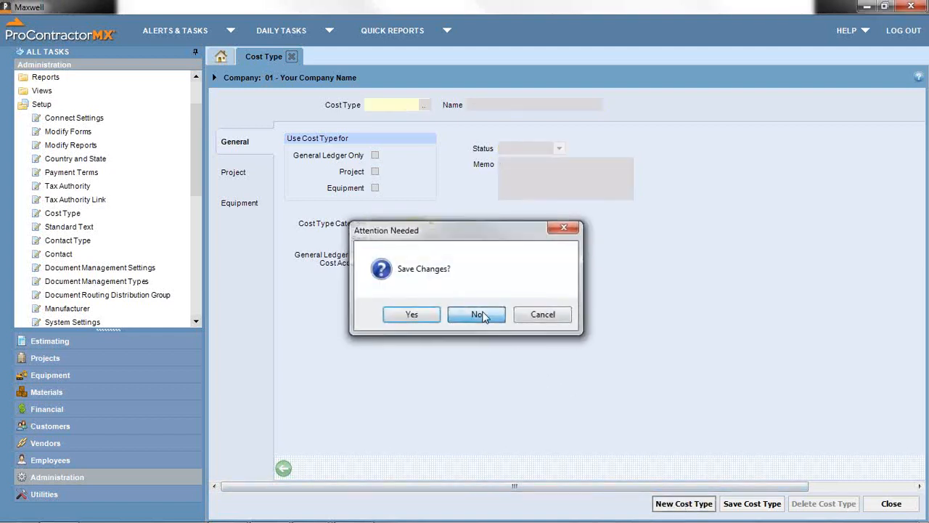
click(477, 314)
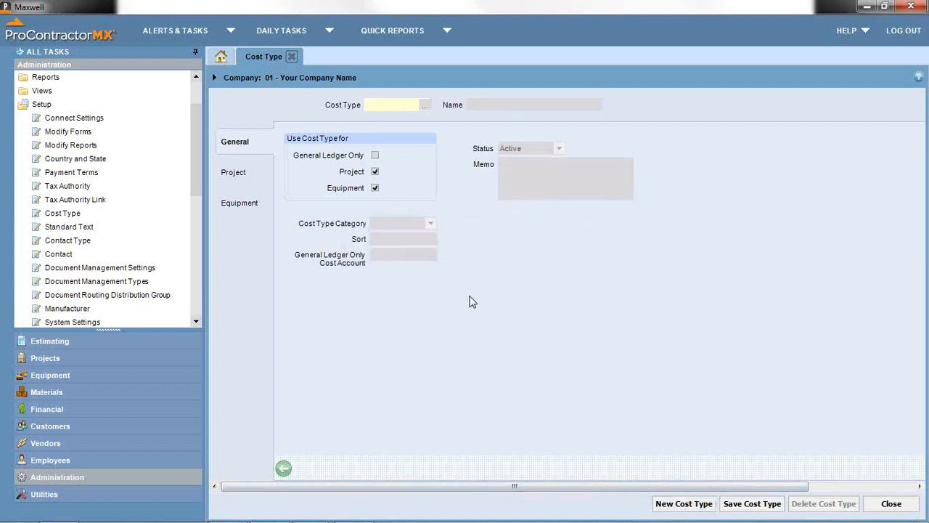
- Reopen the Cost Type setup, check the All Cost Types list, then close the form
click(295, 57)
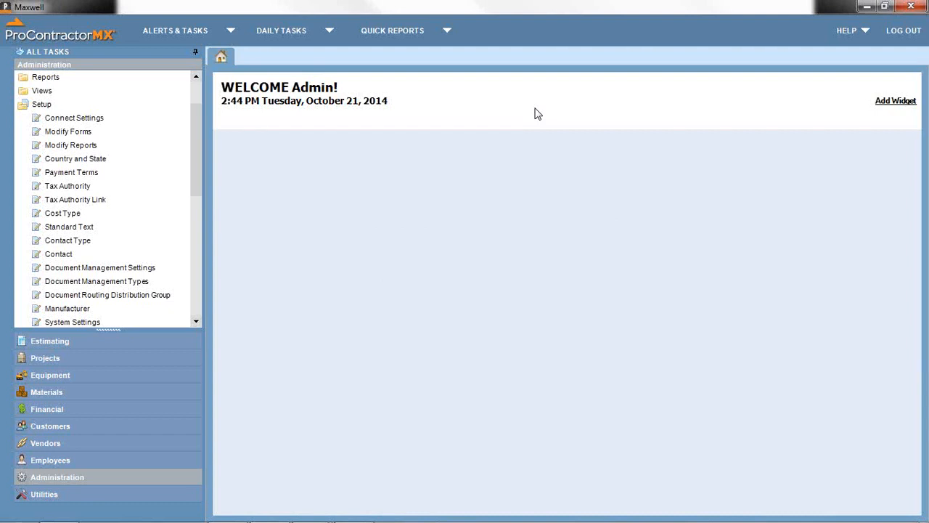
click(76, 214)
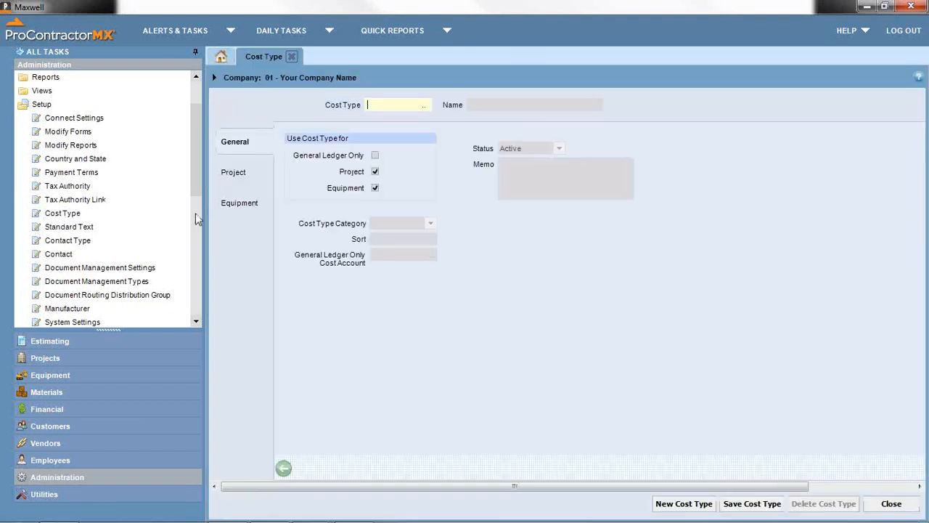
click(425, 105)
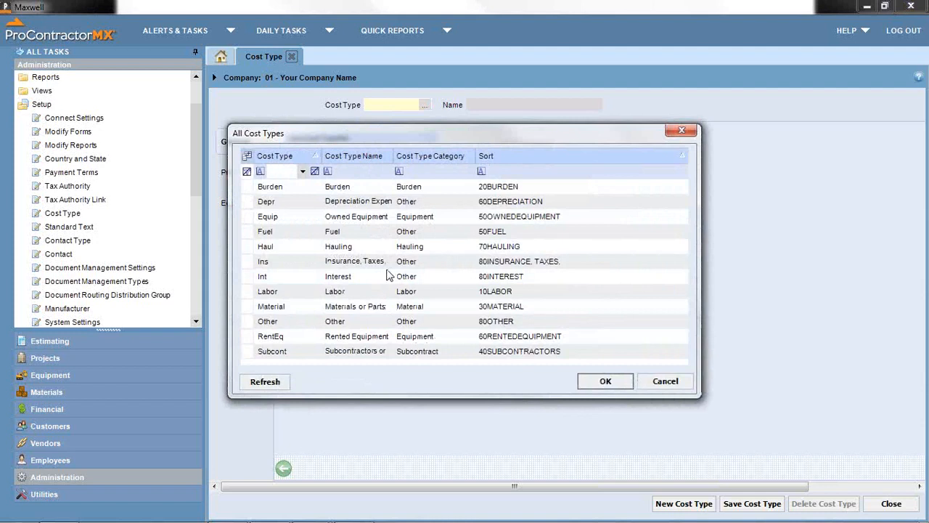
click(666, 382)
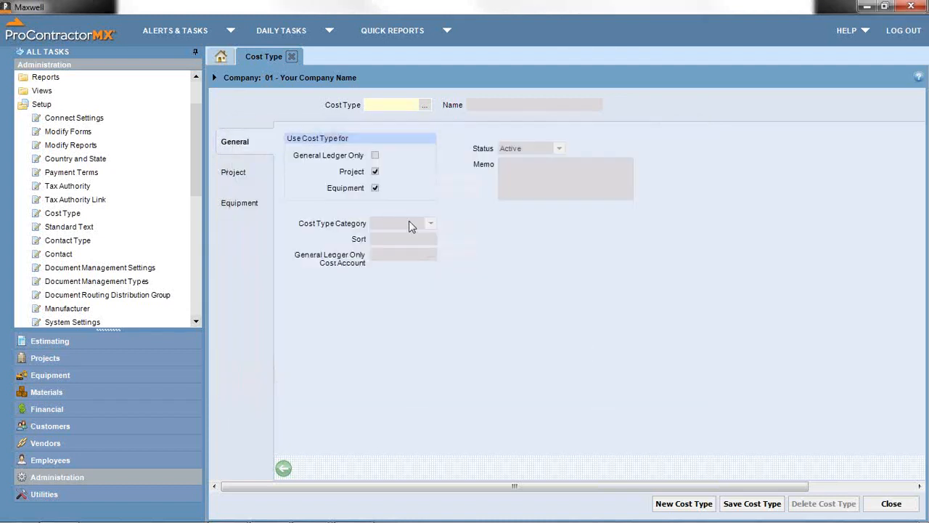
click(292, 56)
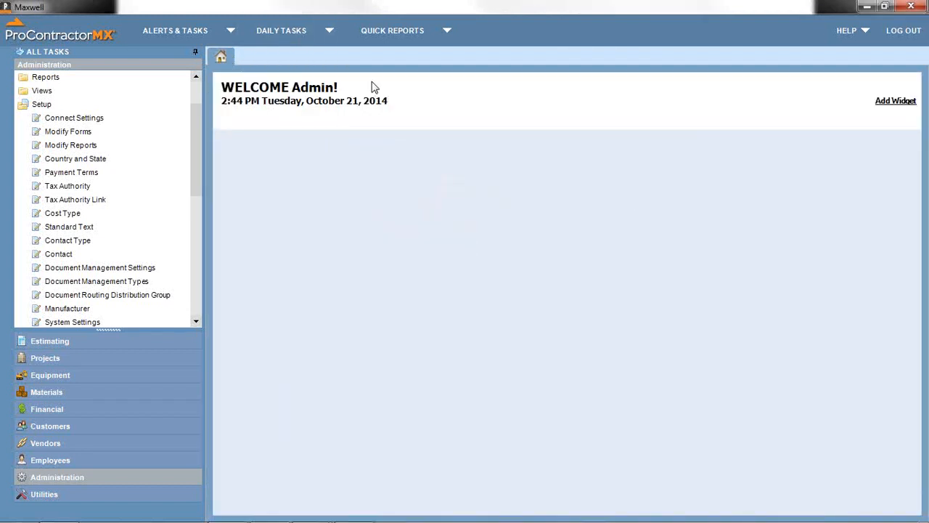
- Create standard text code PO named 'PO Standard Info'
click(67, 228)
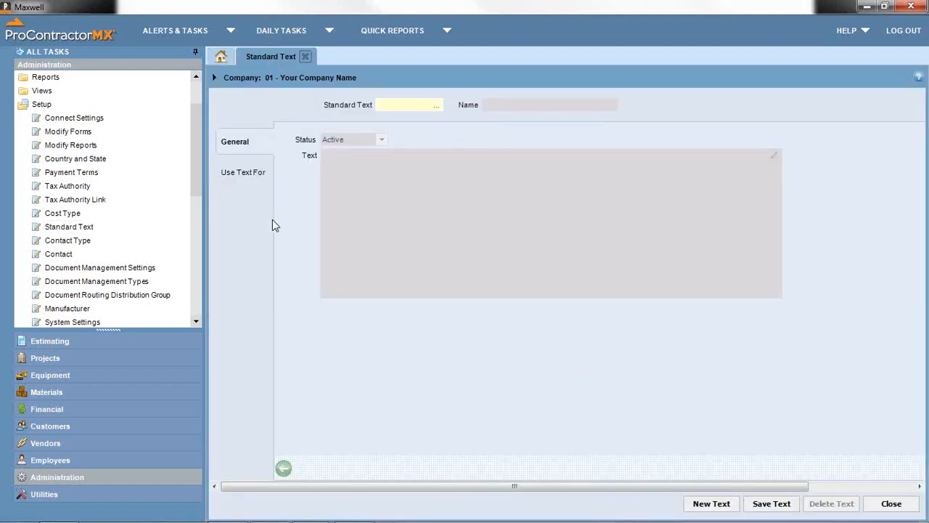
click(436, 106)
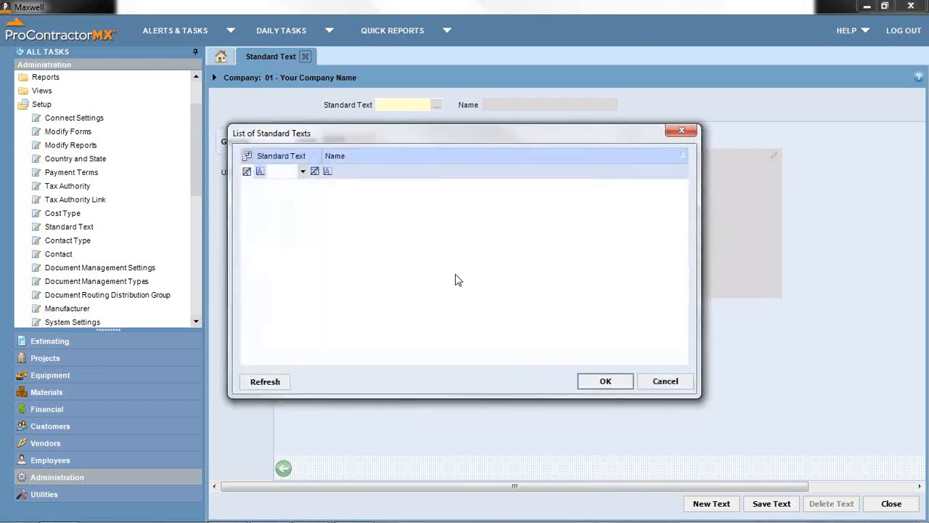
click(663, 381)
text(PO)
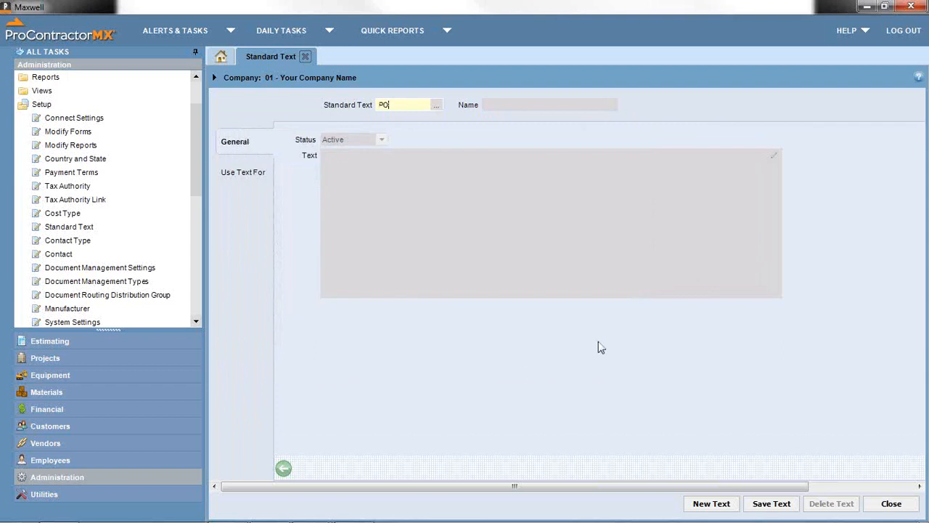
key(Tab)
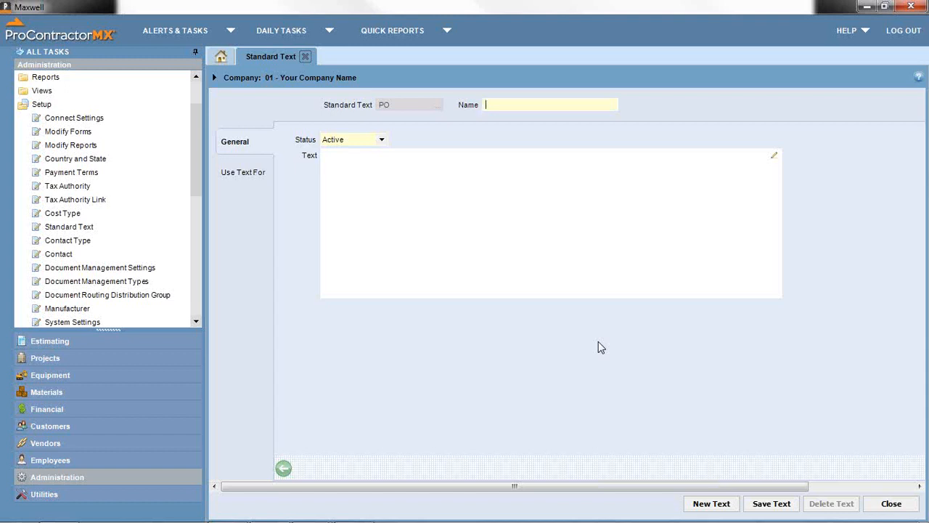
text(PO Standard Info)
- Write the body 'Please include PO Number when invoicing' in the Text box
click(421, 204)
text(P(lease)
key(BackSpace)
key(BackSpace)
key(BackSpace)
key(BackSpace)
text(lease include)
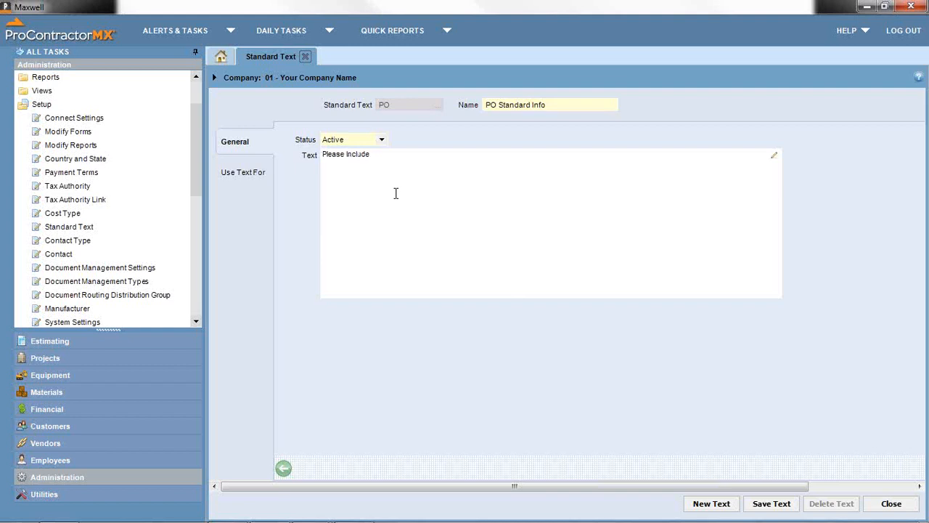
text( PO Number when invoicing)
drag(470, 156, 307, 156)
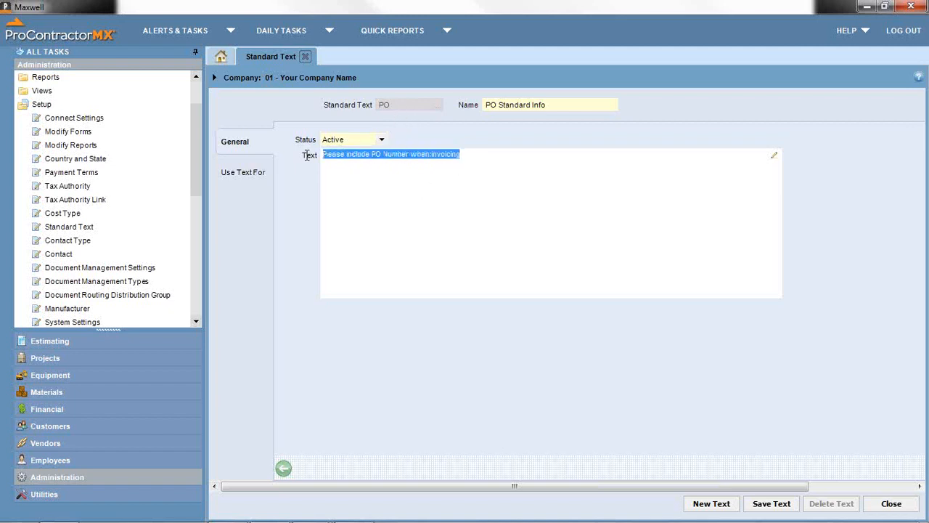
- Review the Use Text For functions, toggling the Allow-all header on and off
click(226, 178)
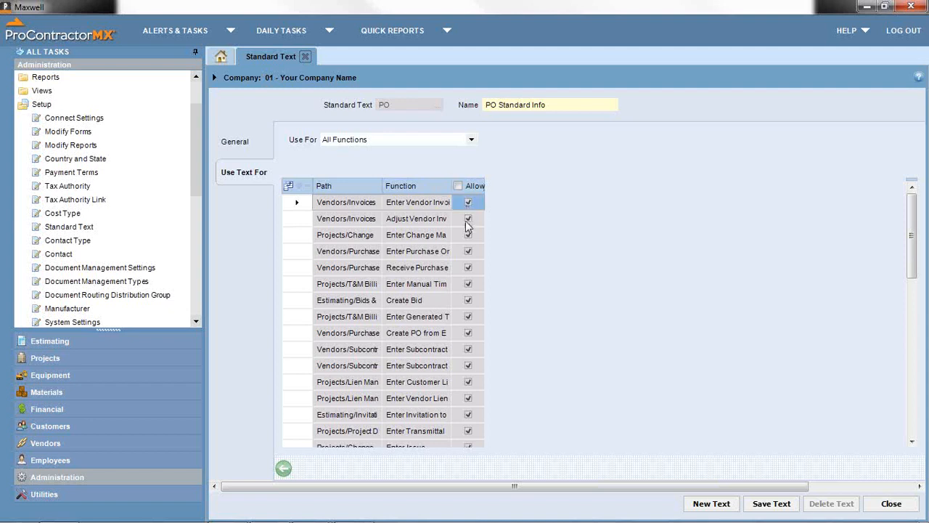
click(458, 187)
click(458, 186)
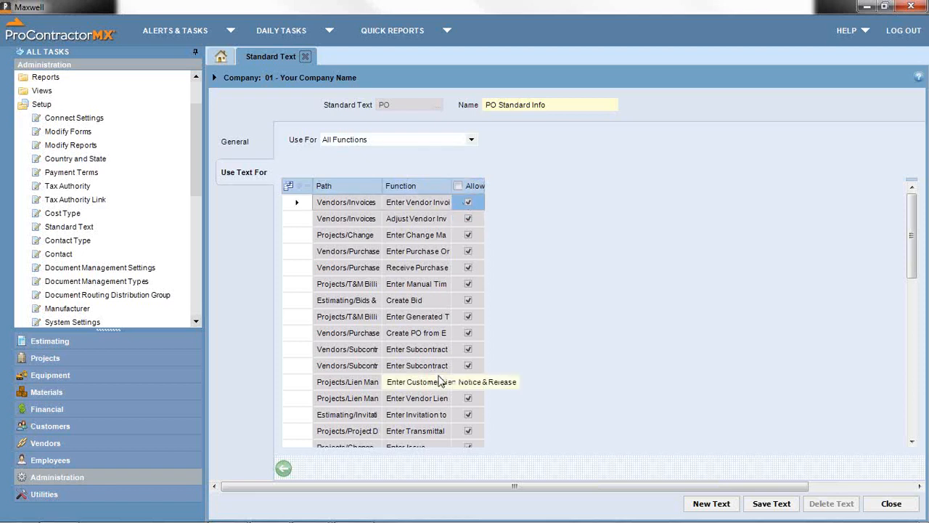
- Scan the function list, select the purchase order entry row, and close the form
scroll(431, 366, down, 4)
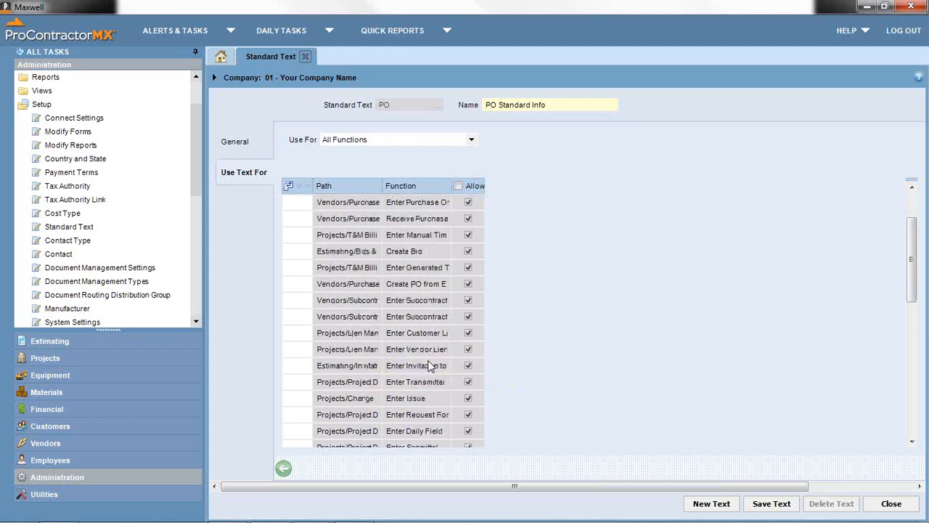
scroll(431, 366, down, 2)
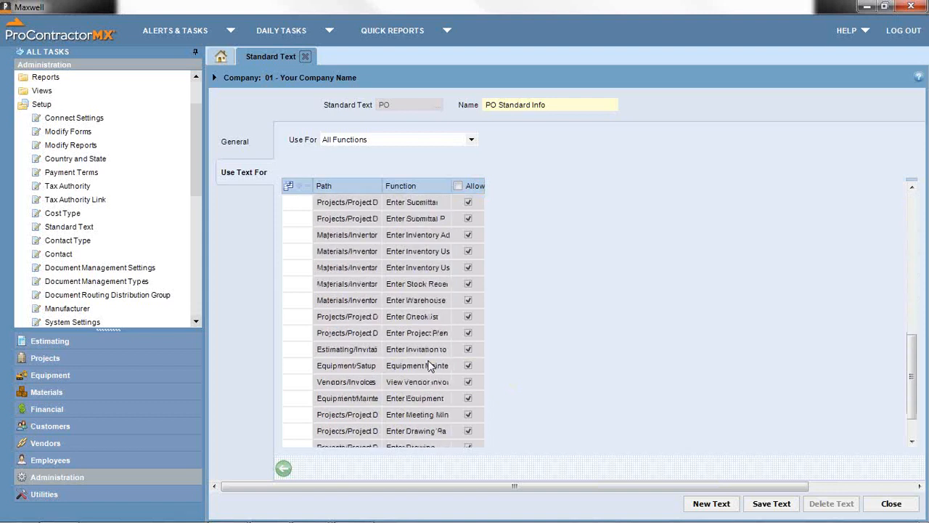
scroll(431, 367, down, 1)
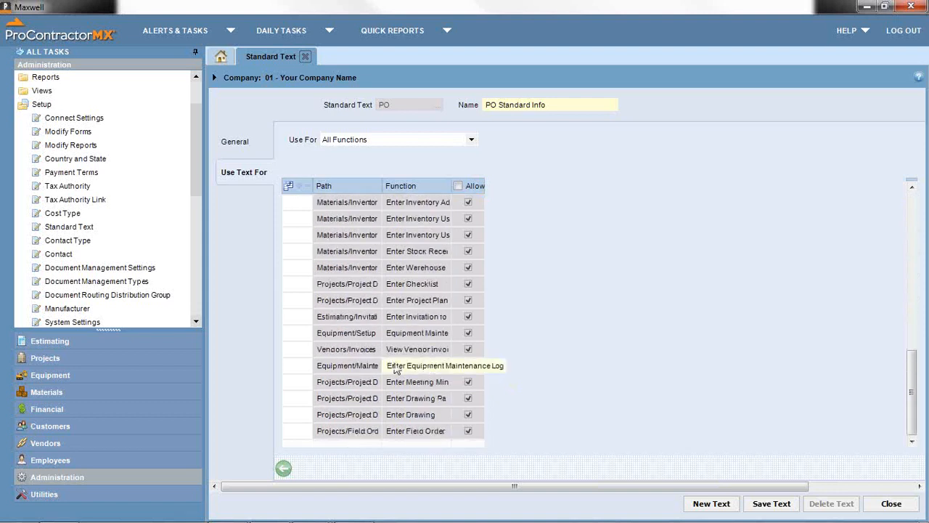
scroll(396, 369, up, 1)
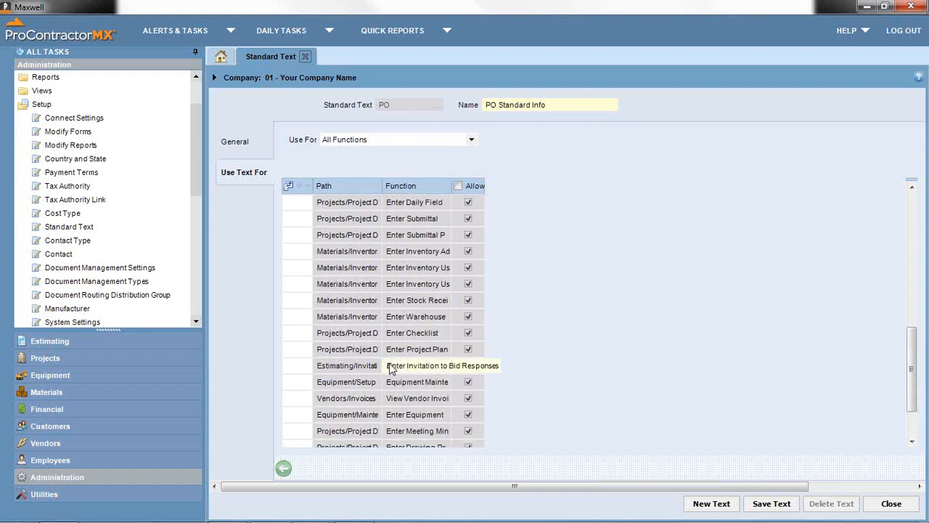
scroll(391, 369, up, 1)
scroll(392, 369, down, 2)
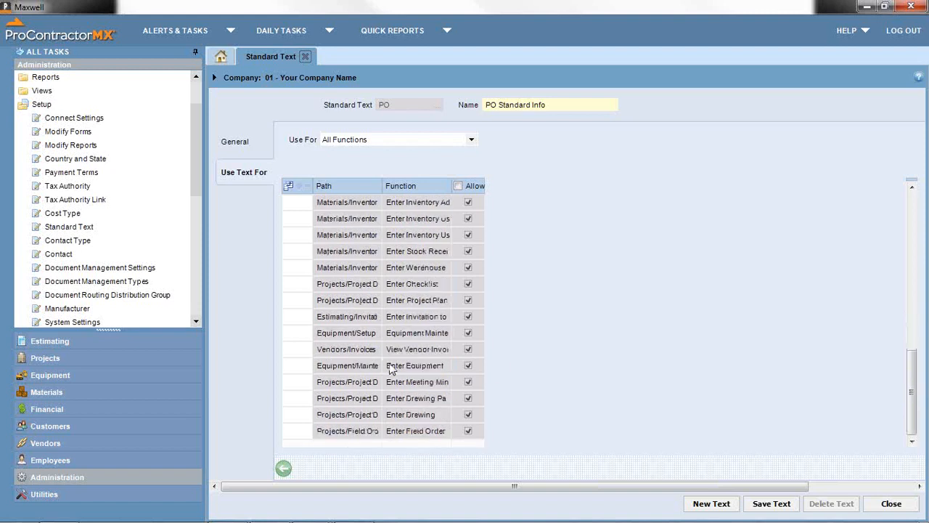
scroll(391, 369, up, 2)
scroll(391, 369, up, 1)
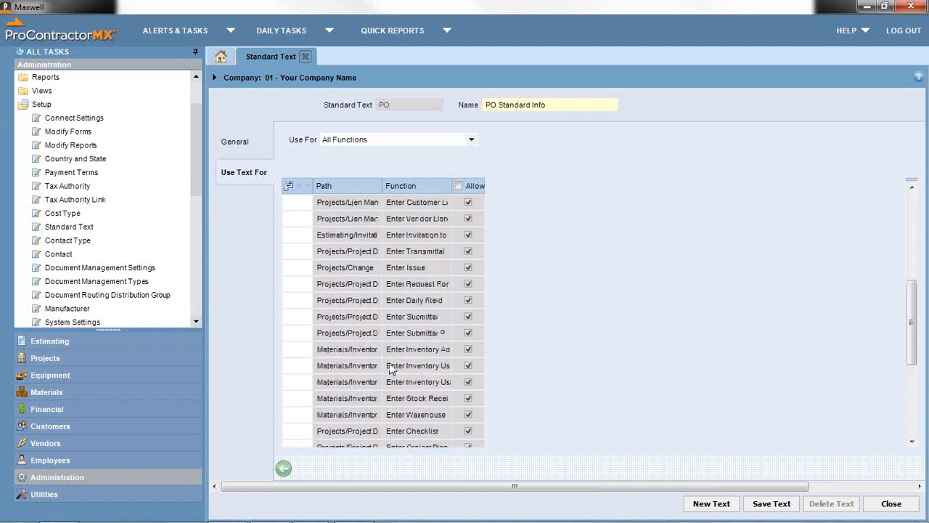
scroll(391, 369, down, 1)
scroll(391, 370, up, 4)
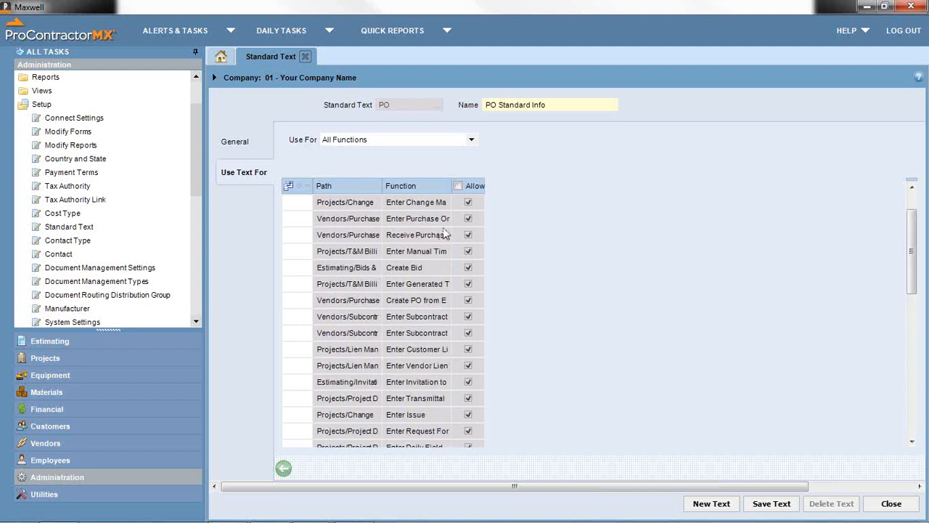
click(468, 220)
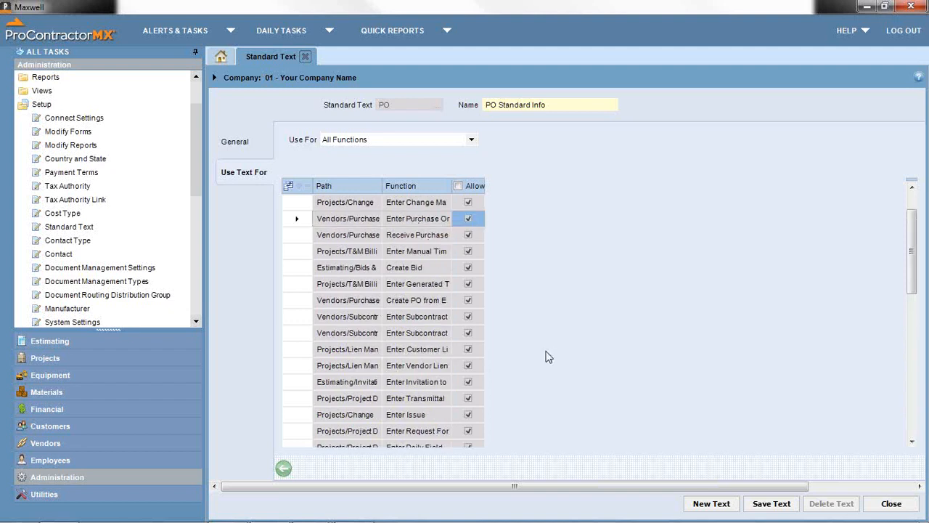
click(878, 501)
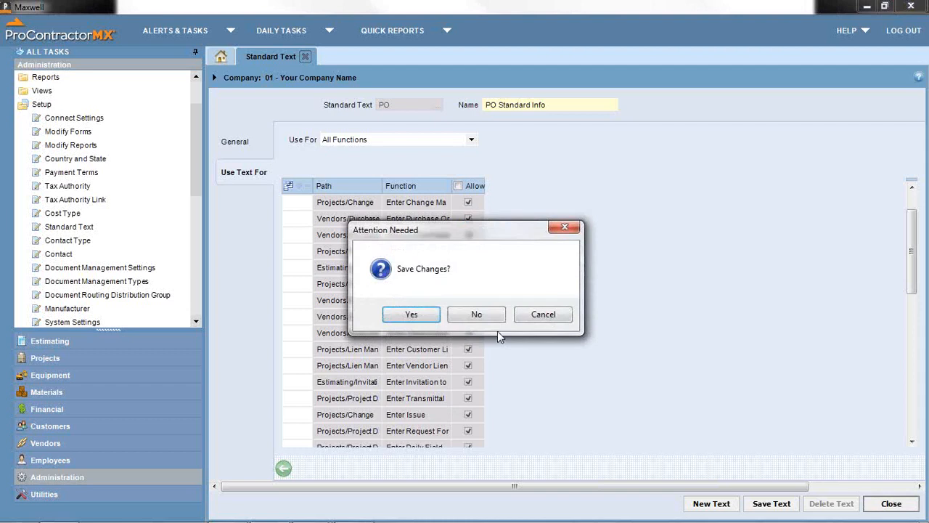
- Discard the PO standard text changes and start a new contact in Contact setup
click(480, 313)
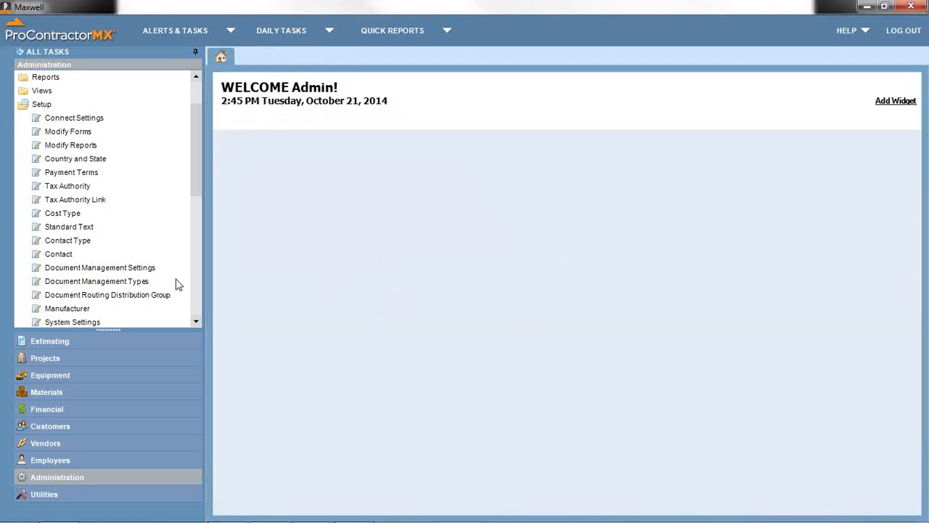
click(63, 252)
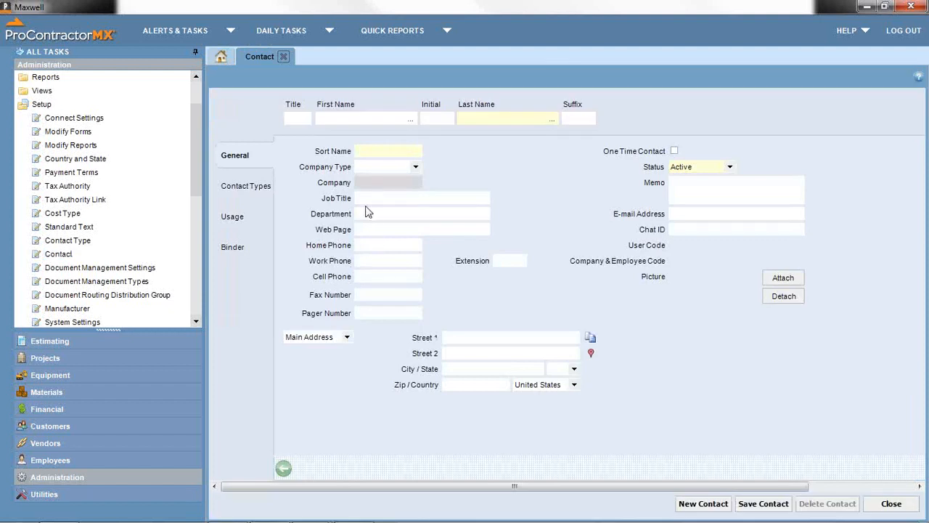
click(352, 116)
- Enter the contact's first and last name so the sort name fills in
key(Tab)
key(BackSpace)
key(Tab)
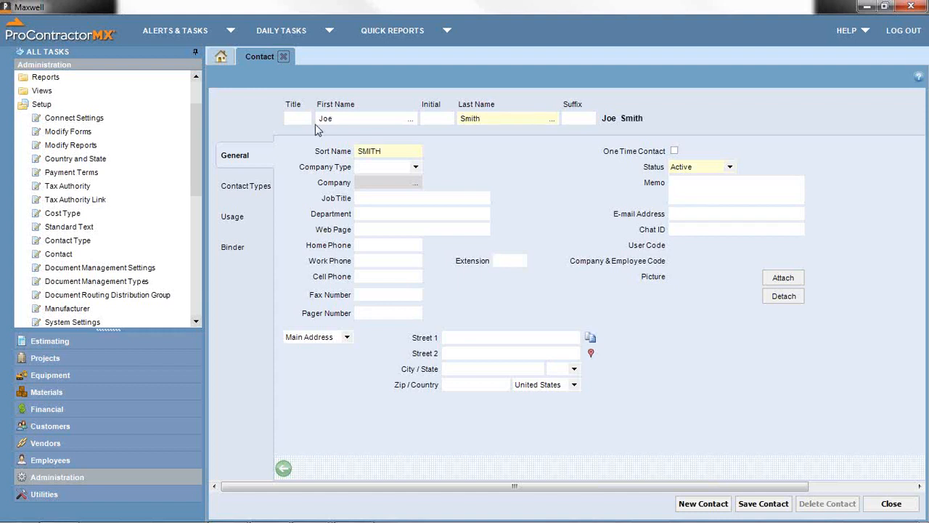
- Try company type Vendor and browse the vendor company lookup without choosing
click(416, 166)
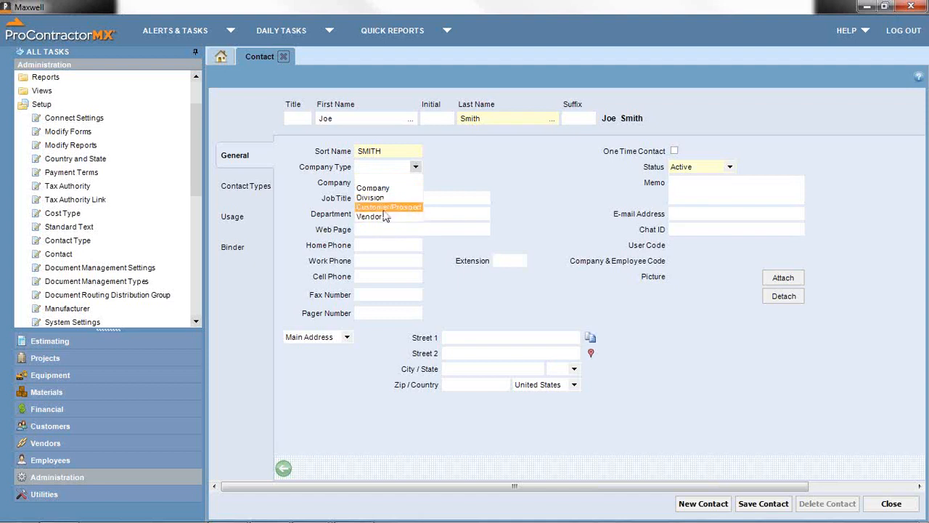
click(478, 161)
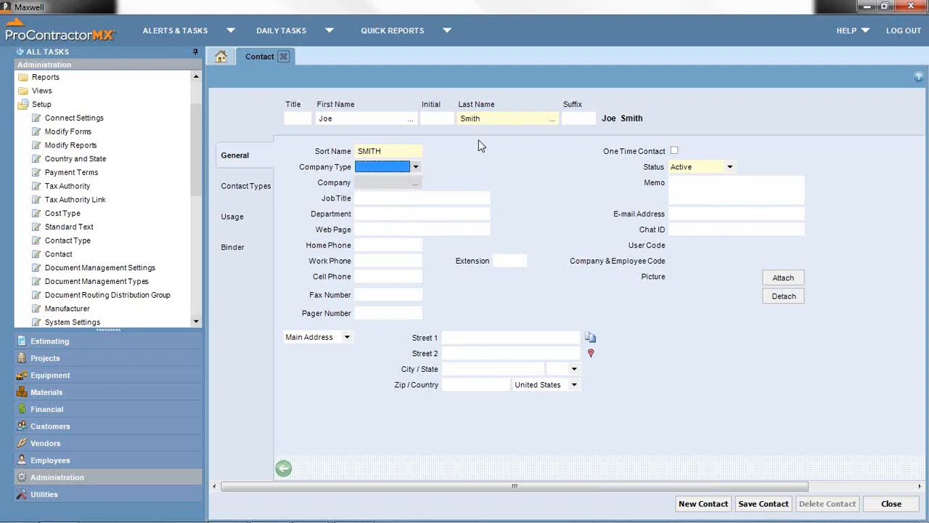
click(415, 167)
click(392, 217)
key(Tab)
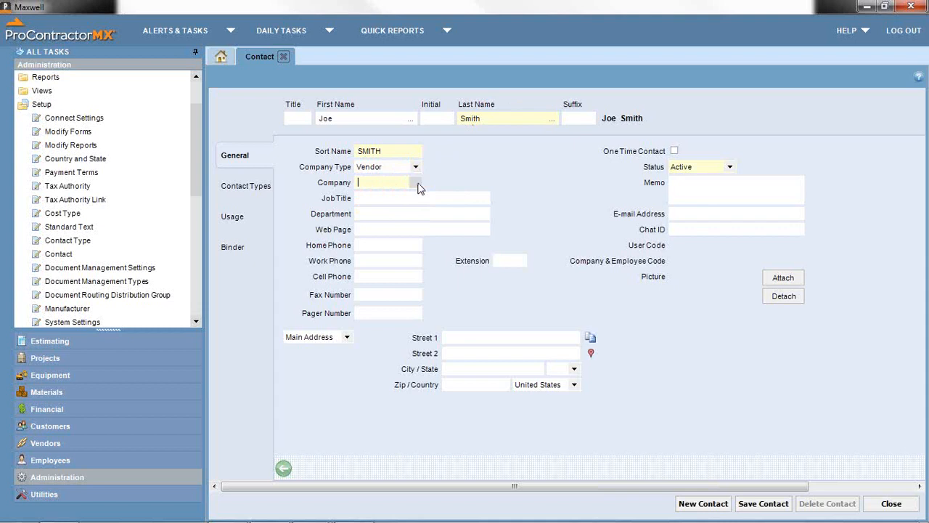
click(416, 183)
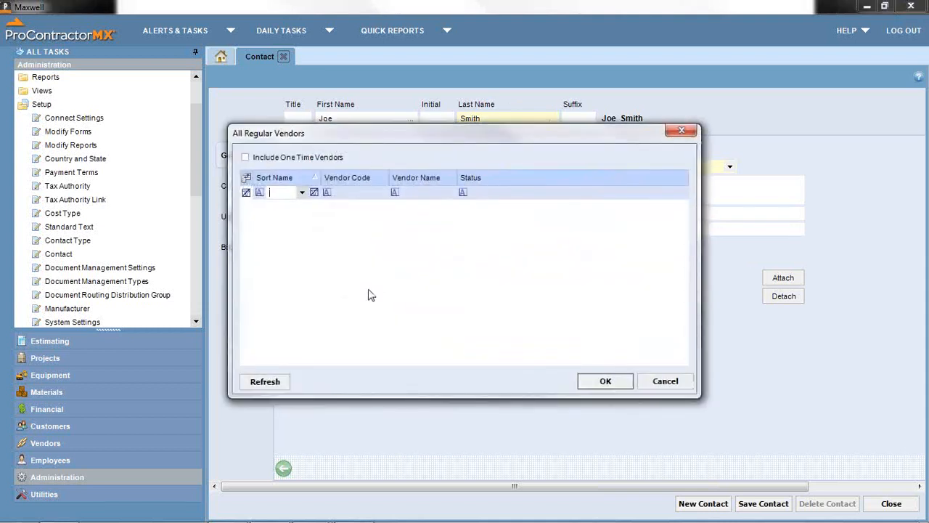
click(665, 382)
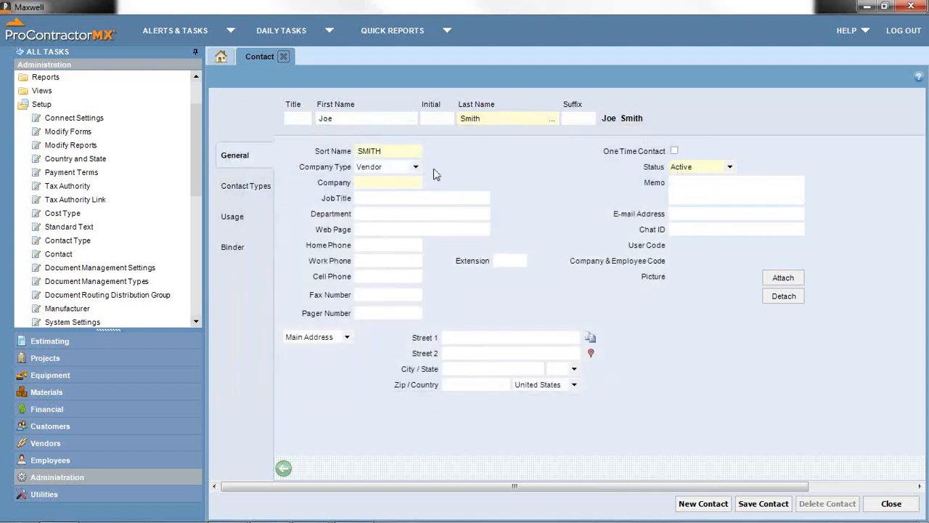
- Reset the company type to blank and show the contact types ACCT through SUPER
click(415, 167)
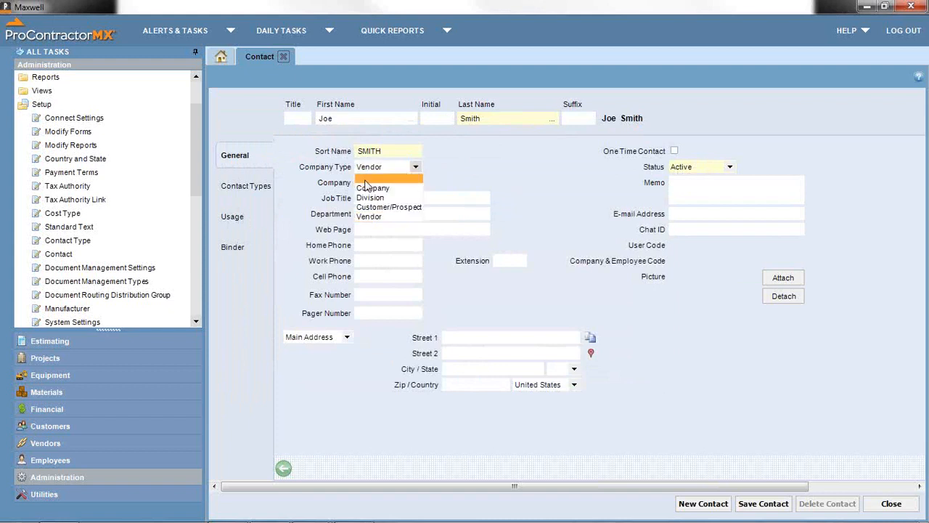
click(407, 174)
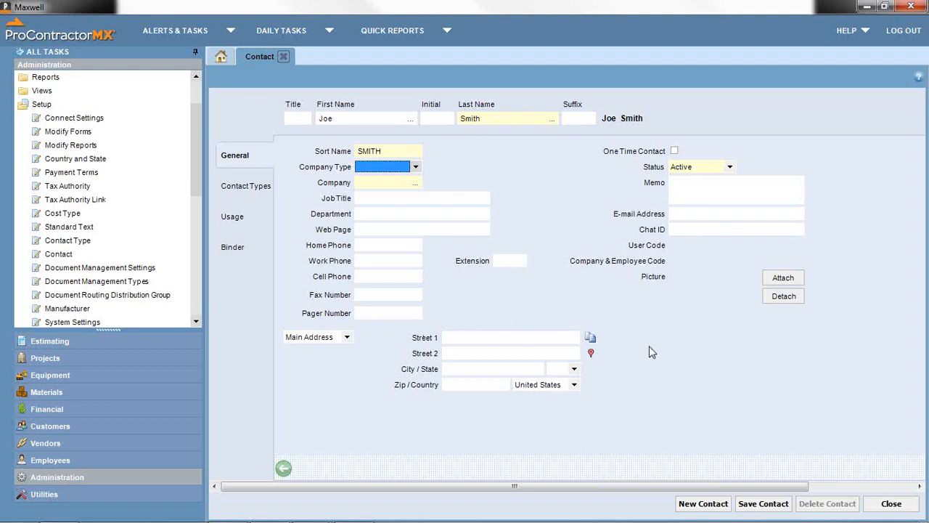
click(265, 191)
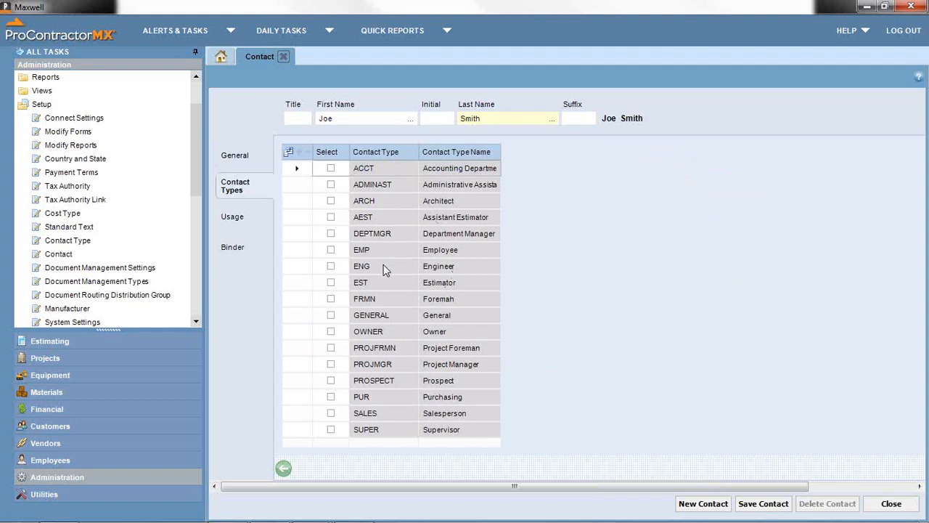
- Tick the SALES Salesperson and EST Estimator contact types for the contact
click(331, 413)
click(331, 413)
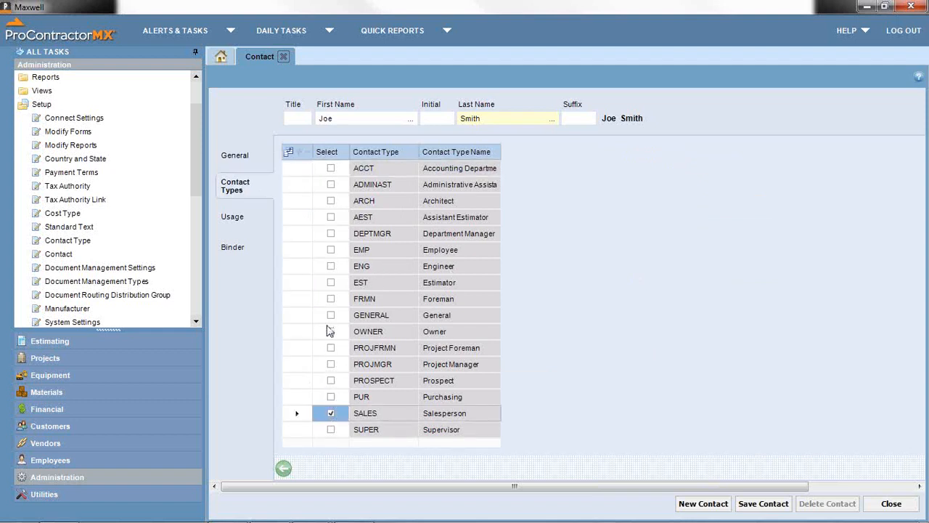
click(332, 284)
click(332, 284)
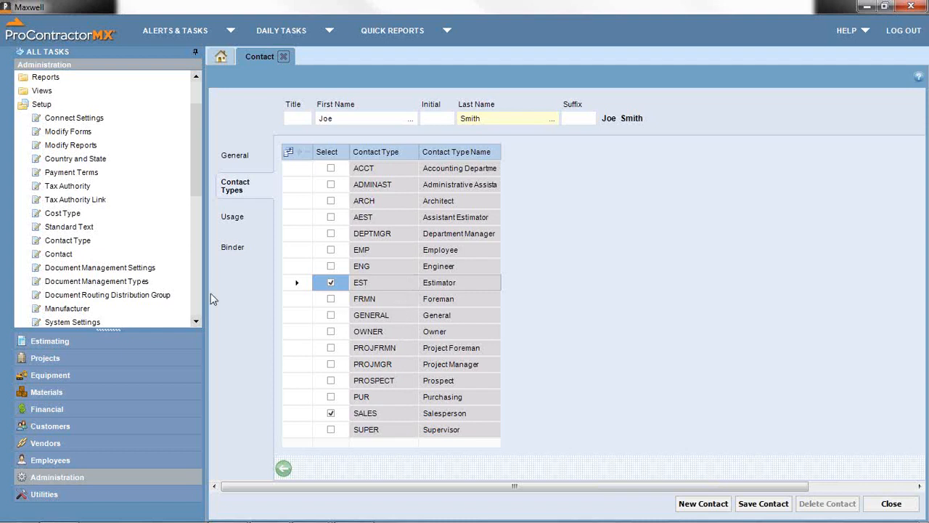
- Add contact type PC named 'ProContractor User' in Contact Type setup and save the types
click(63, 242)
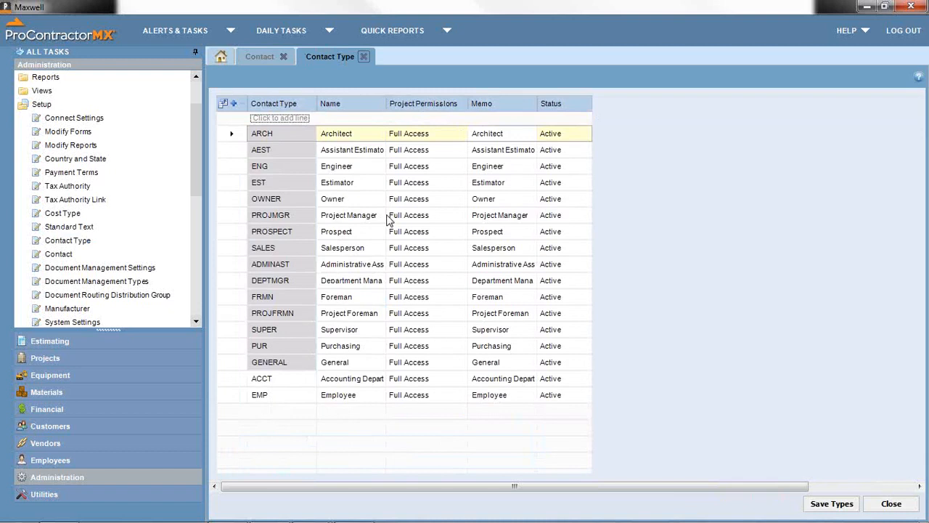
mouse_move(388, 221)
click(283, 118)
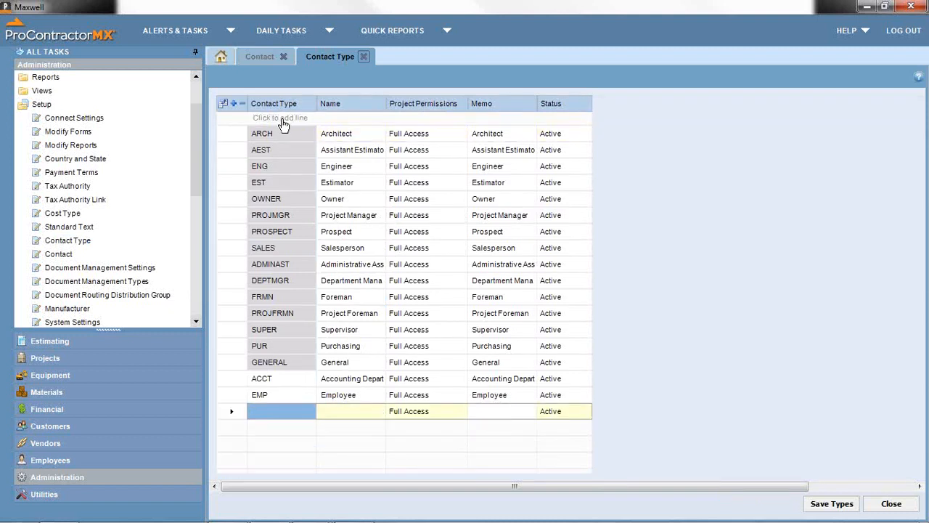
text(PC)
key(Tab)
text(Pr)
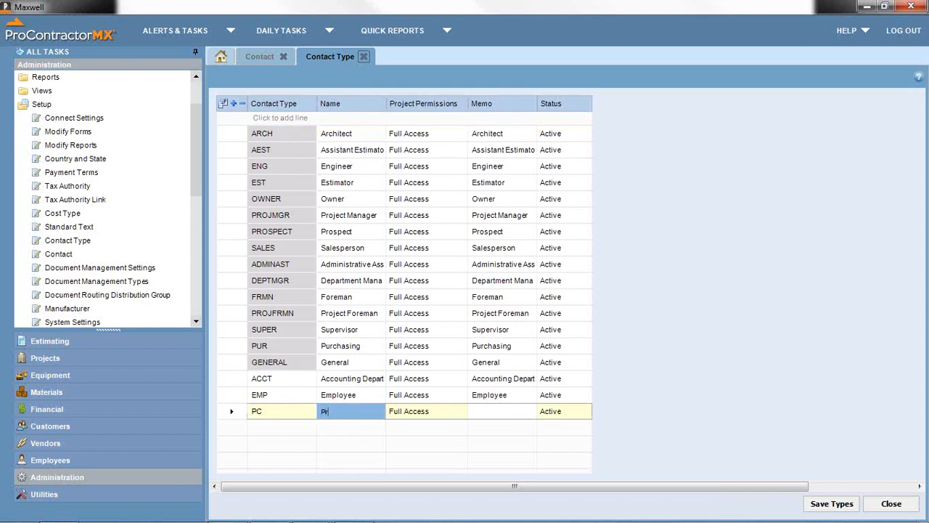
text(oContractor User)
click(851, 506)
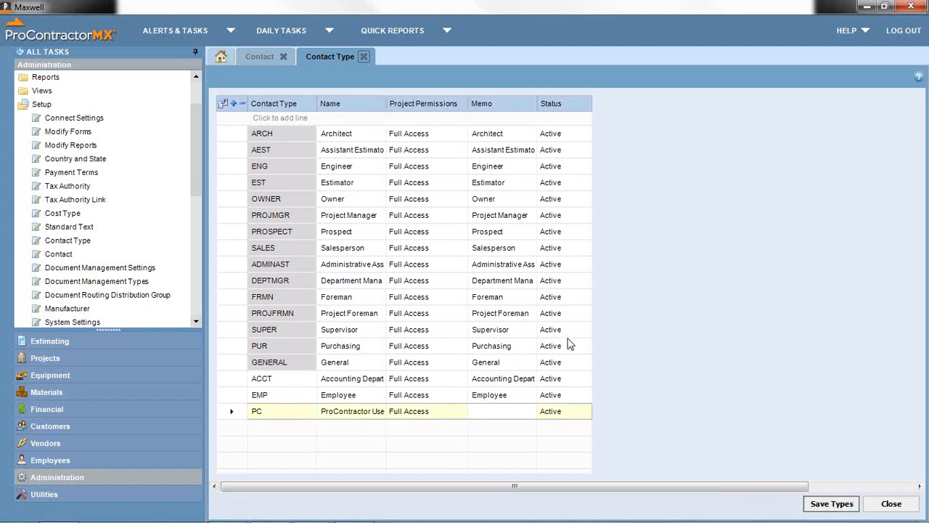
- Close the Contact Type setup and start a new contact, discarding unsaved changes
click(362, 56)
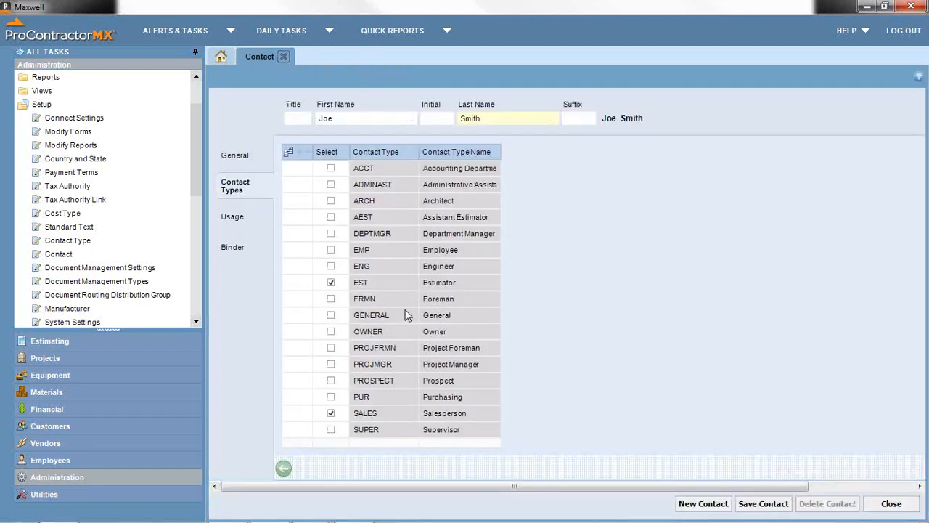
click(693, 511)
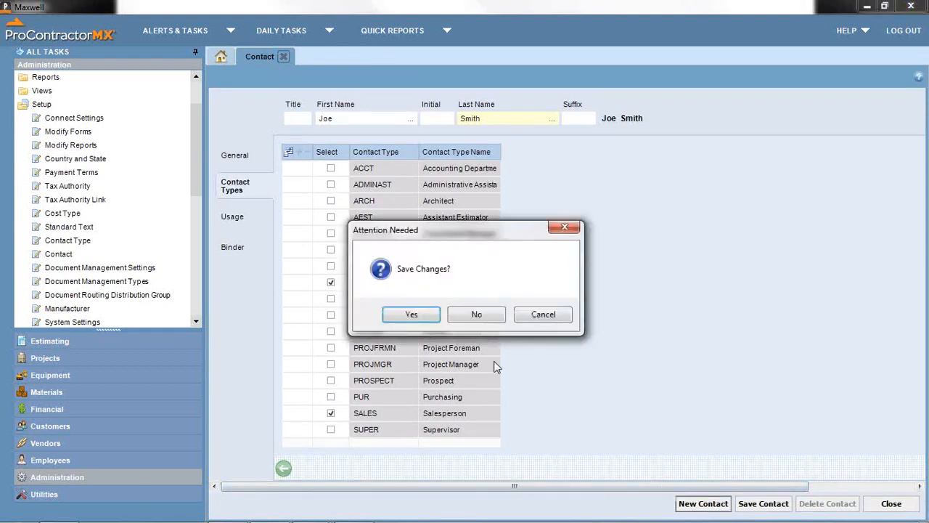
click(476, 315)
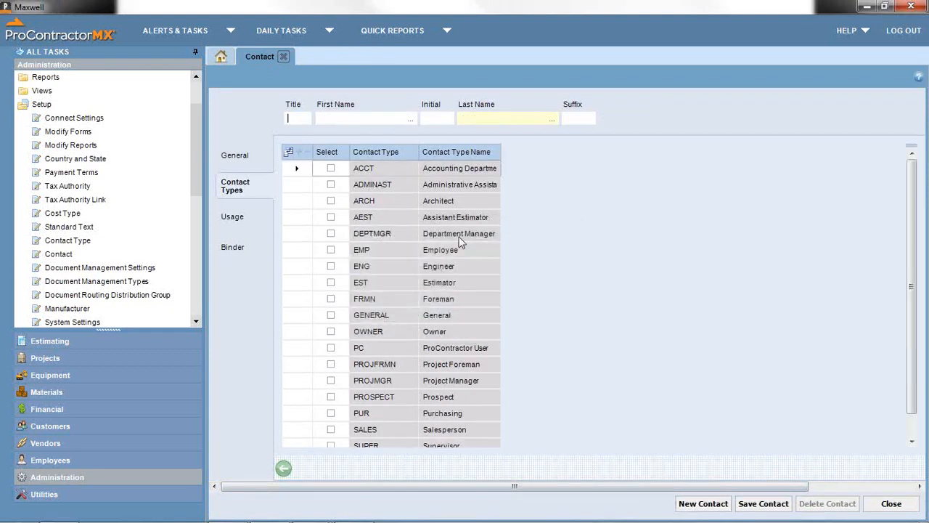
- Load the Admin contact through the First Name lookup and tick its PC contact type
click(409, 118)
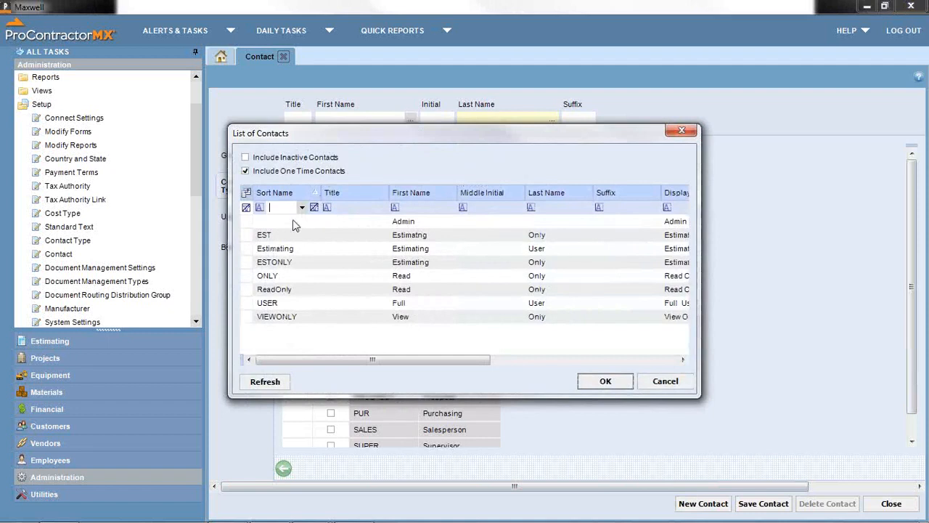
click(652, 381)
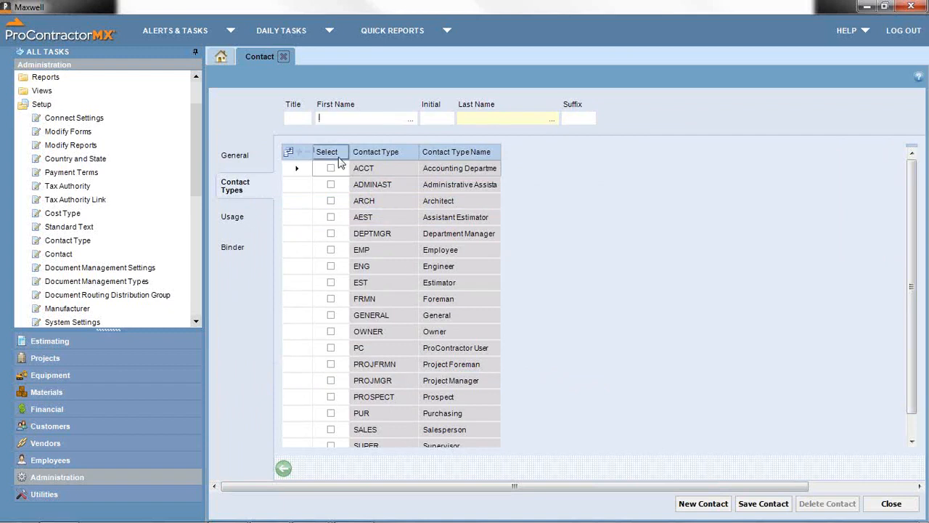
click(409, 119)
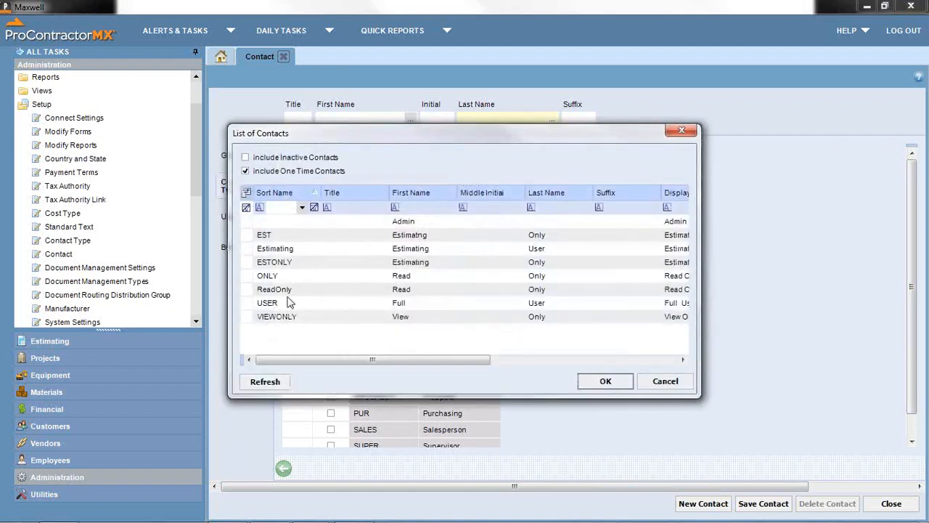
double_click(416, 222)
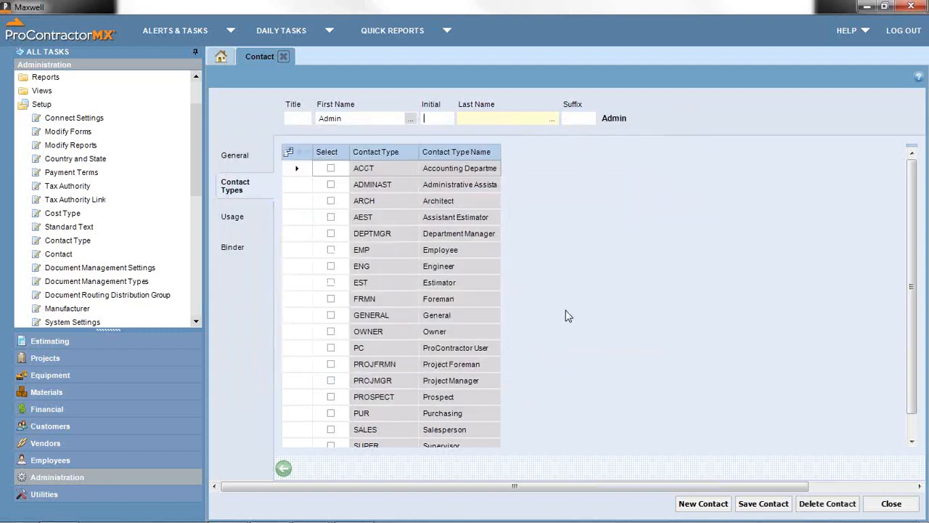
click(331, 349)
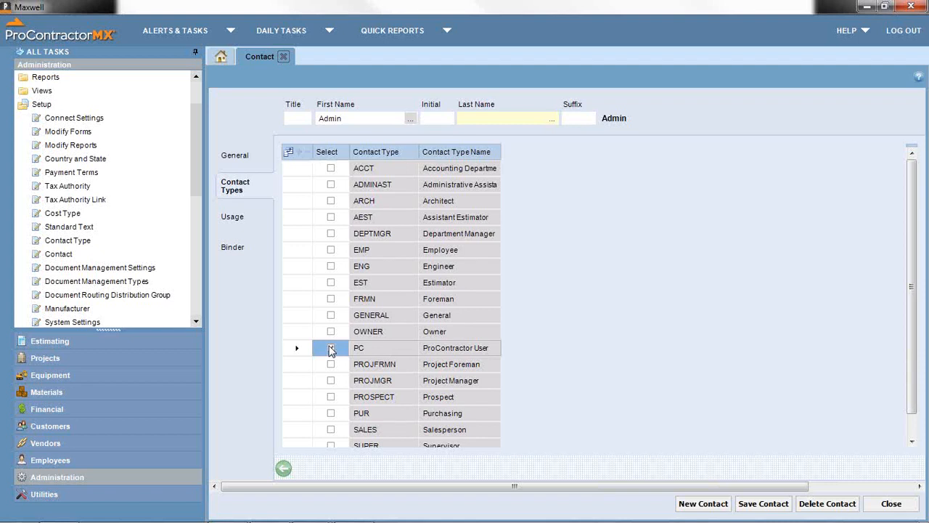
click(331, 349)
- Close the Admin contact record and bring up Document Management Settings for company 01
click(285, 57)
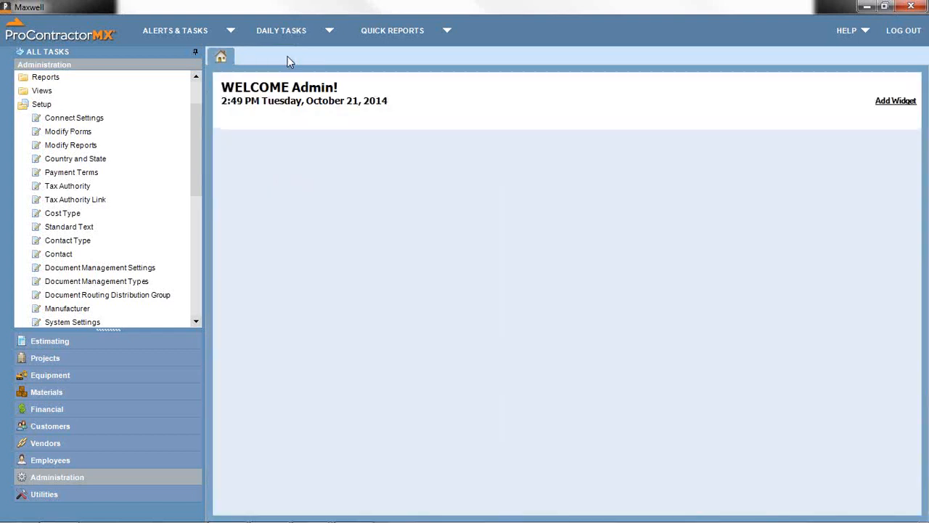
click(70, 267)
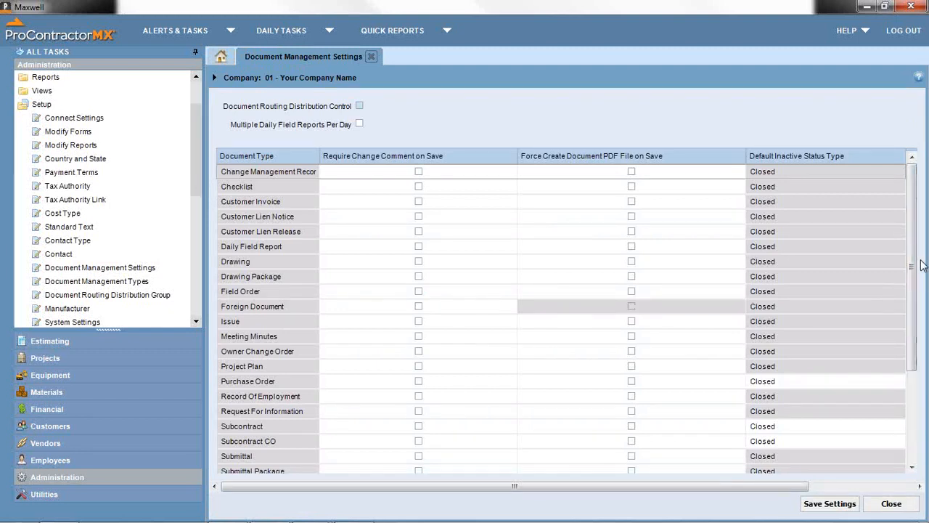
drag(916, 259, 897, 291)
scroll(897, 291, up, 1)
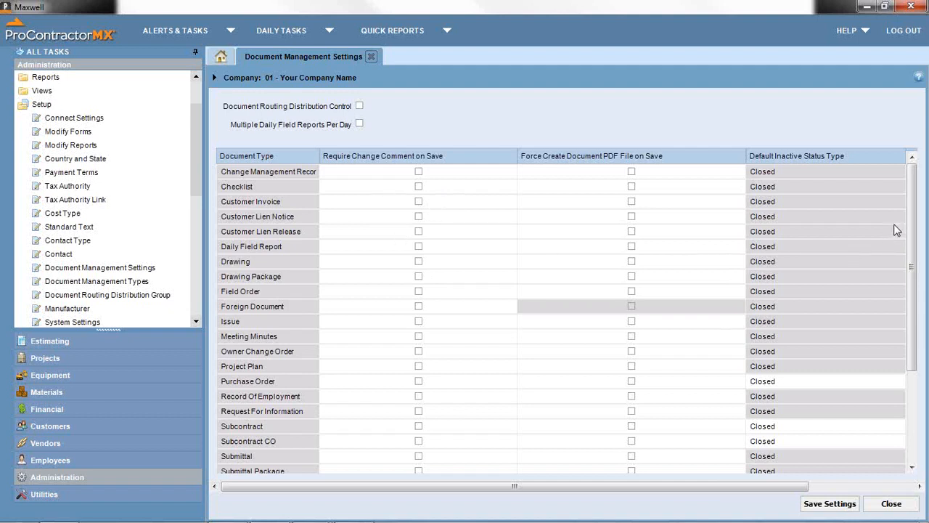
mouse_move(910, 222)
mouse_down()
mouse_move(898, 247)
mouse_move(899, 338)
mouse_move(902, 312)
mouse_move(871, 283)
mouse_move(839, 216)
mouse_up()
- Require change comment and force PDF creation on Change Management Record save; allow multiple daily field reports
click(418, 171)
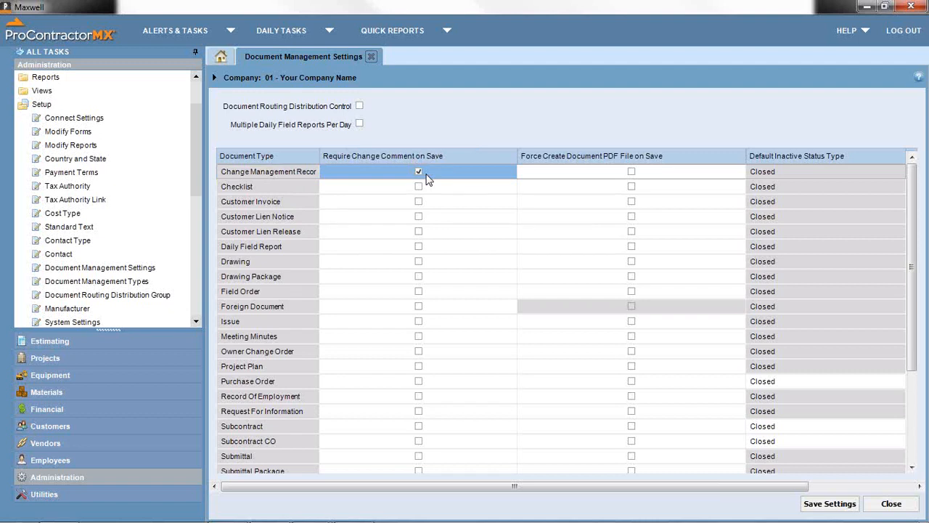
click(631, 172)
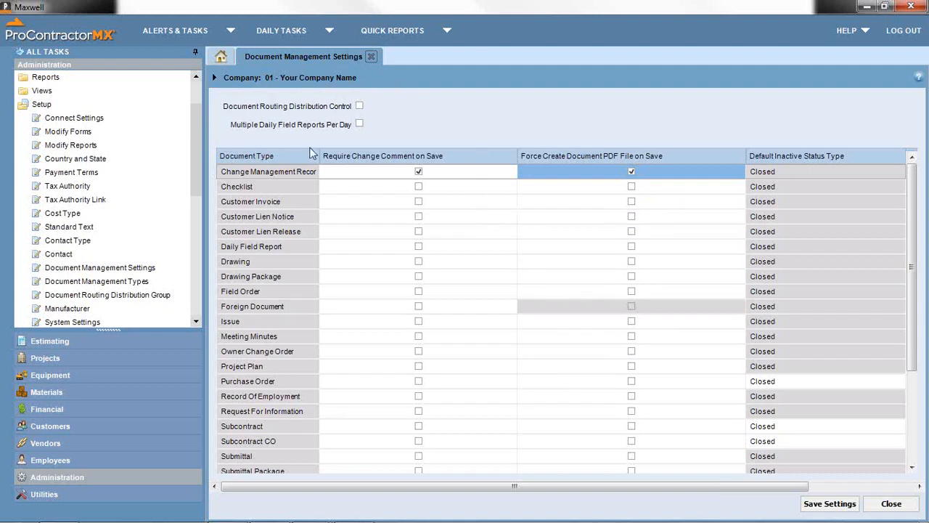
click(358, 125)
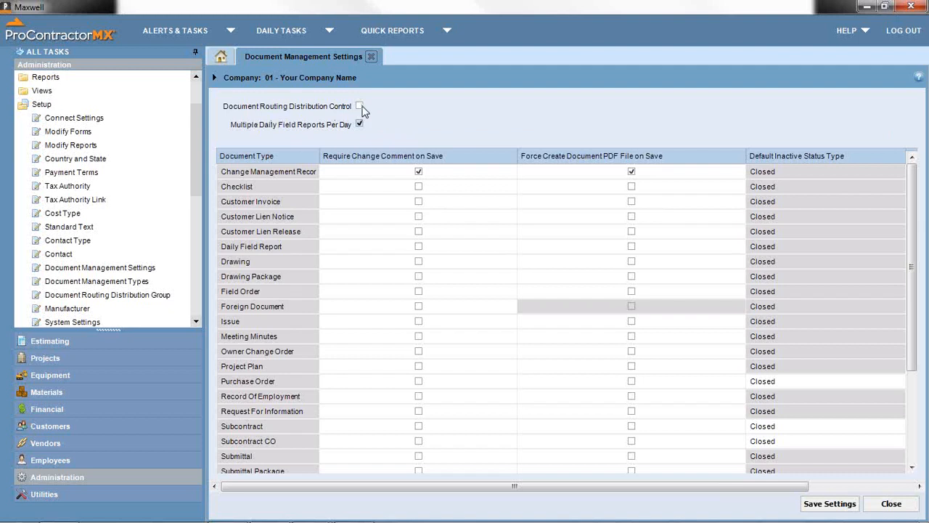
- Tick Document Routing Distribution Control, then close Document Management Settings without saving
click(359, 106)
click(371, 57)
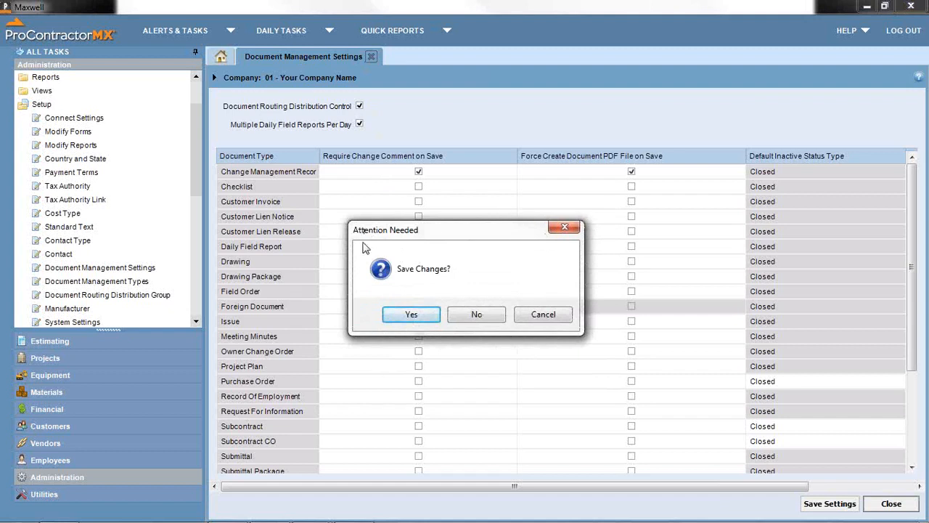
click(482, 320)
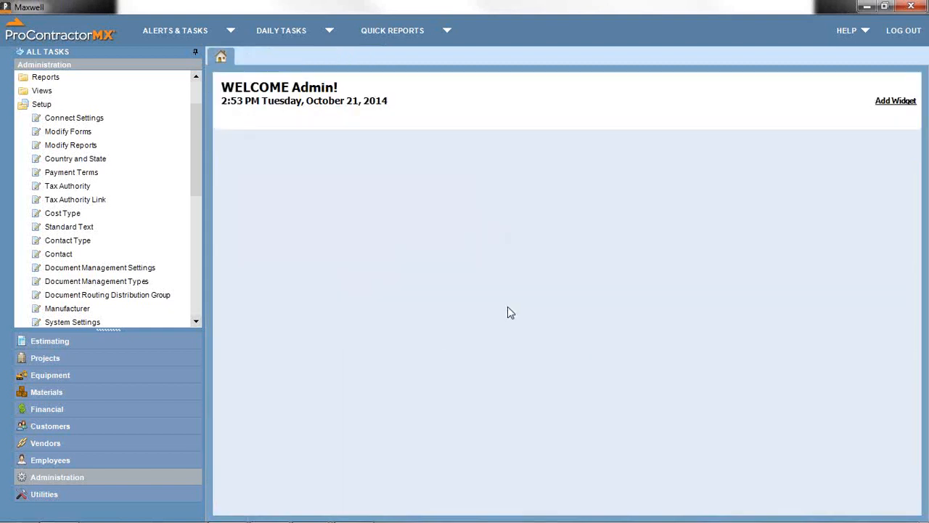
- Open Document Management Types from the Administration Setup list
click(118, 282)
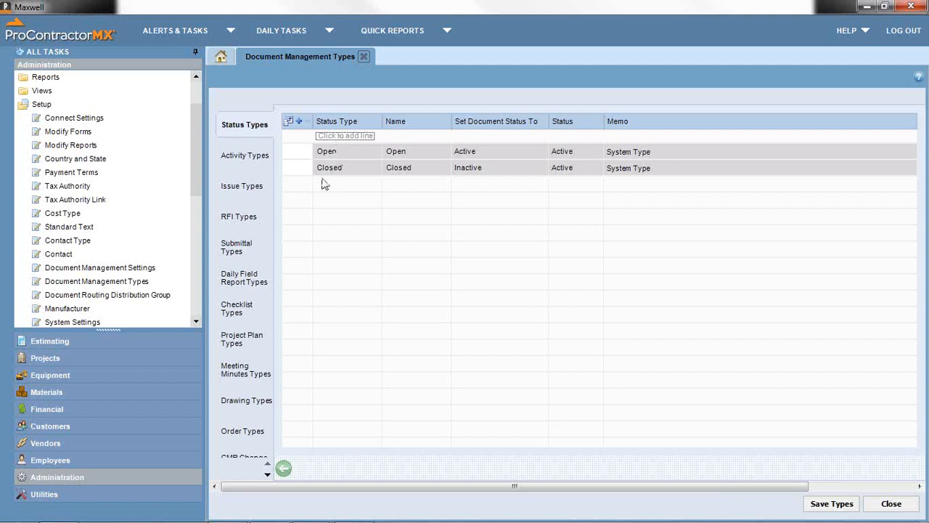
- Pass through the Activity Types list to reach the empty Issue Types list
click(254, 161)
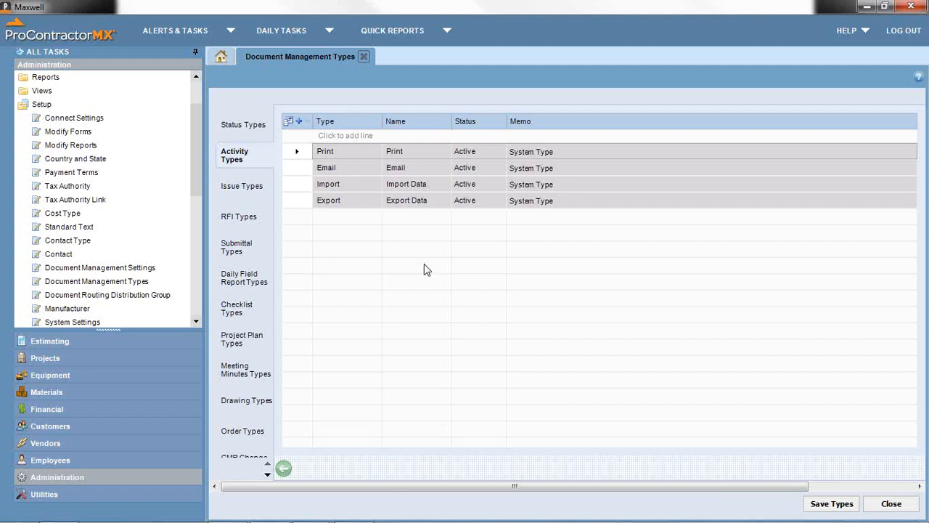
click(235, 196)
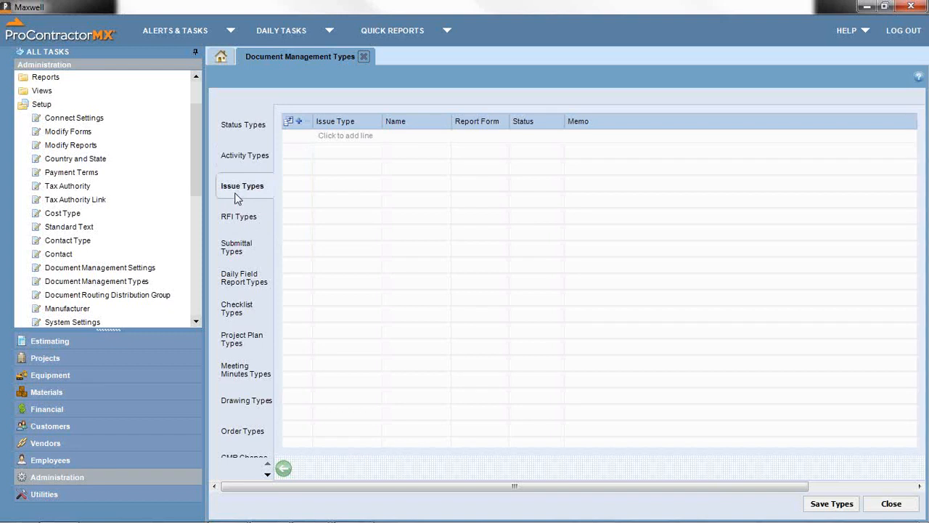
- Add an issue type 'Unfor' with the name 'Unforeseen Cond'
click(339, 138)
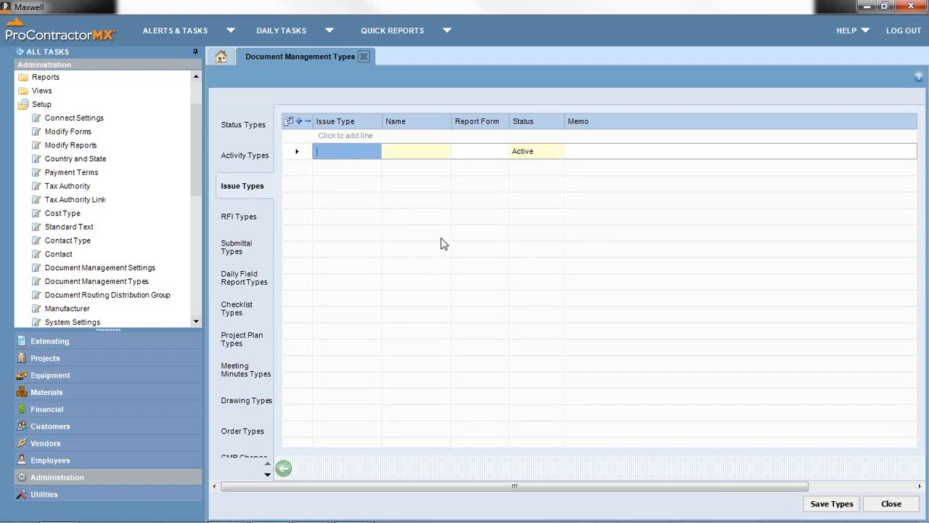
text(Unfon)
key(Tab)
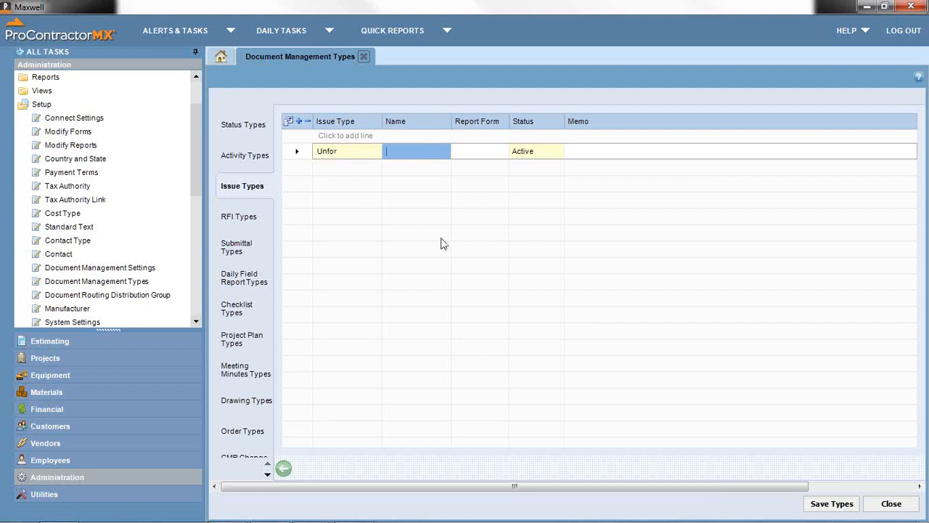
text(Unforeseen)
text(Cond)
- Add RFI type 'Material' named 'Materials' and bring up Document Forms for its report form
click(258, 225)
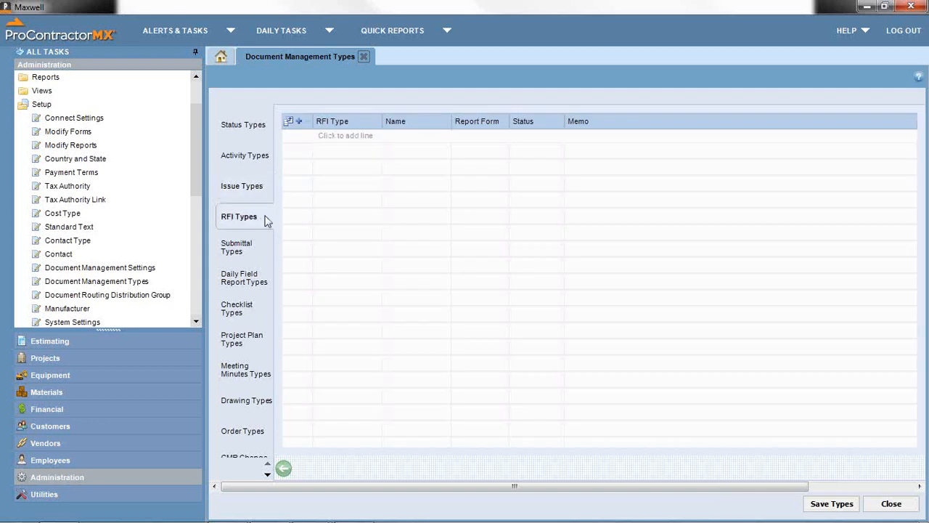
click(240, 184)
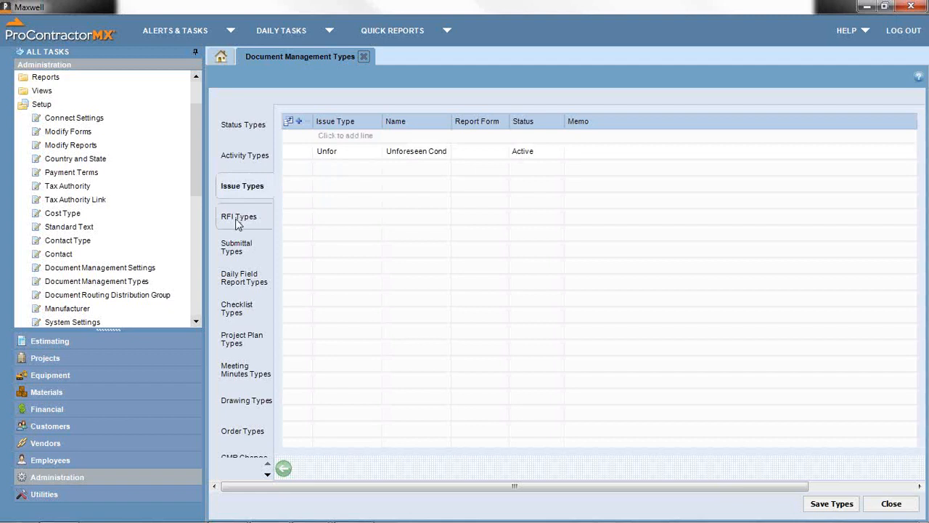
click(238, 218)
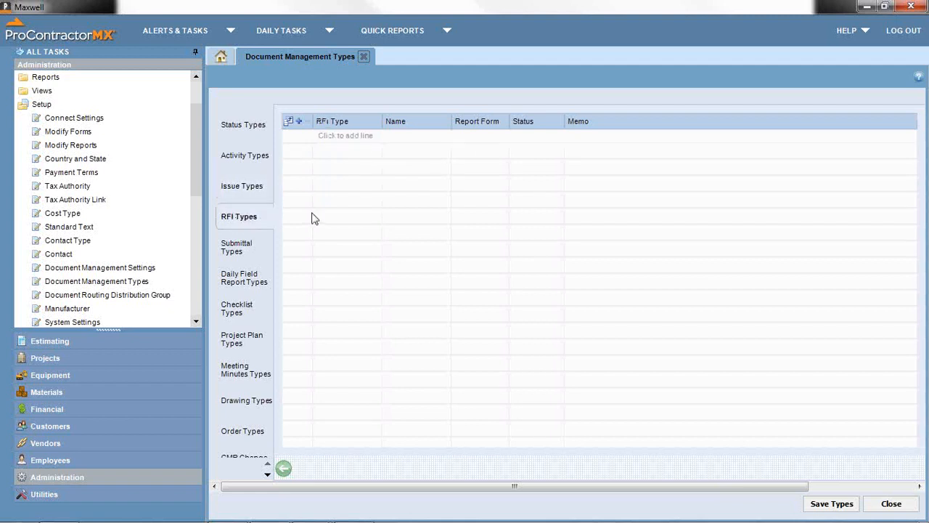
click(359, 136)
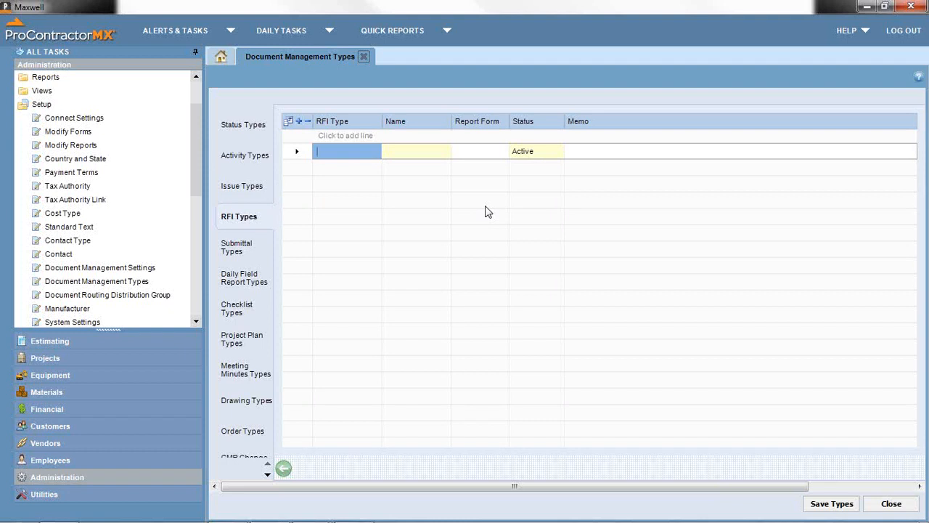
text(Material)
key(Tab)
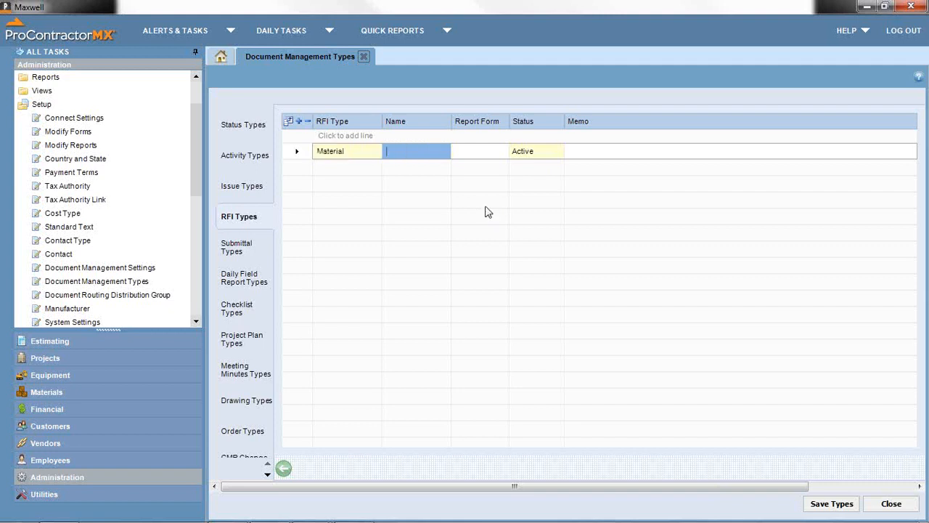
text(Materials)
key(BackSpace)
text(s)
key(Tab)
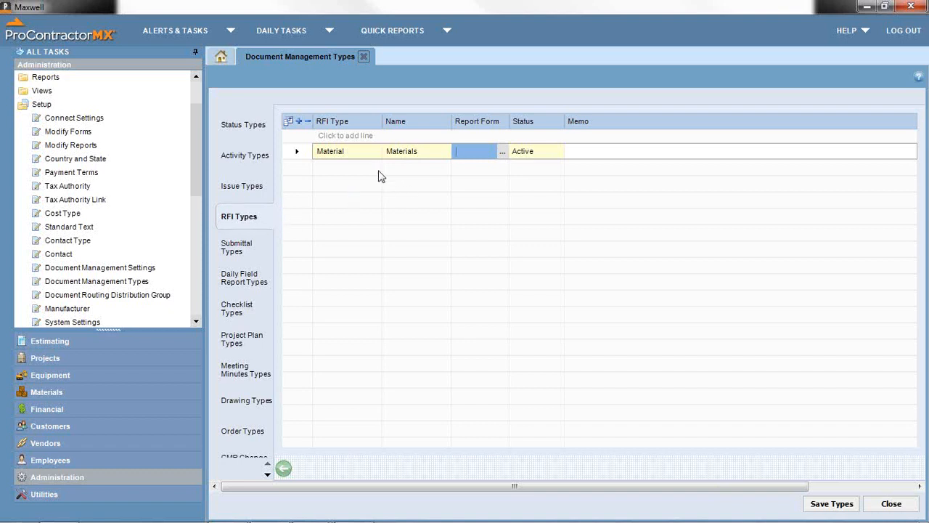
click(503, 153)
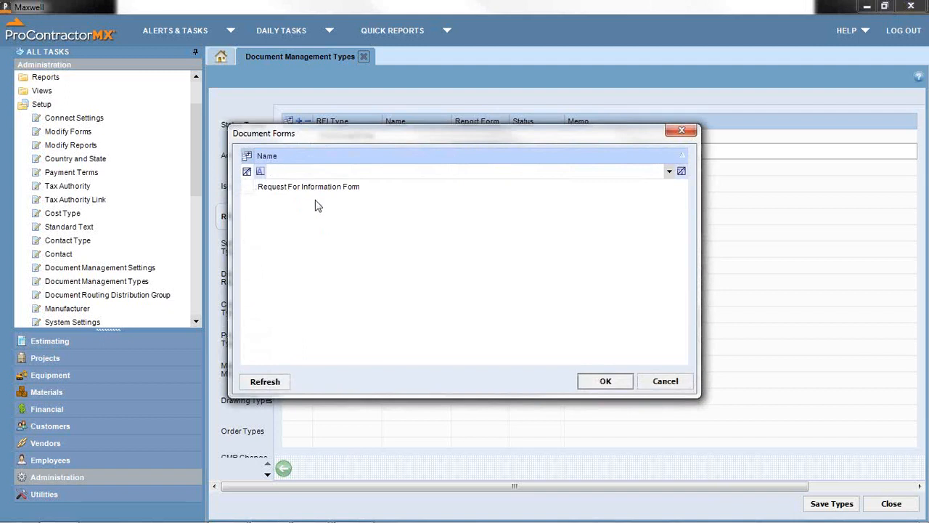
- Cancel the Document Forms list twice, leaving the Material report form blank
drag(409, 152, 508, 255)
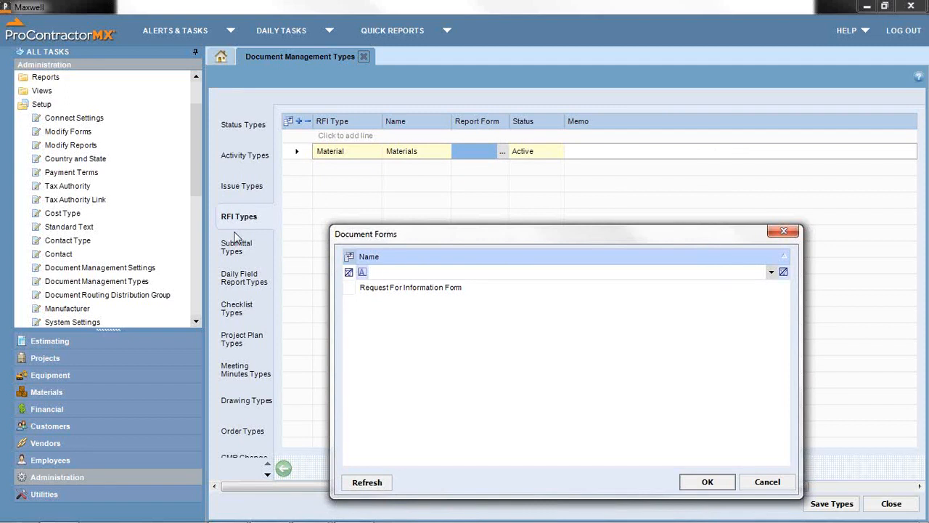
click(766, 485)
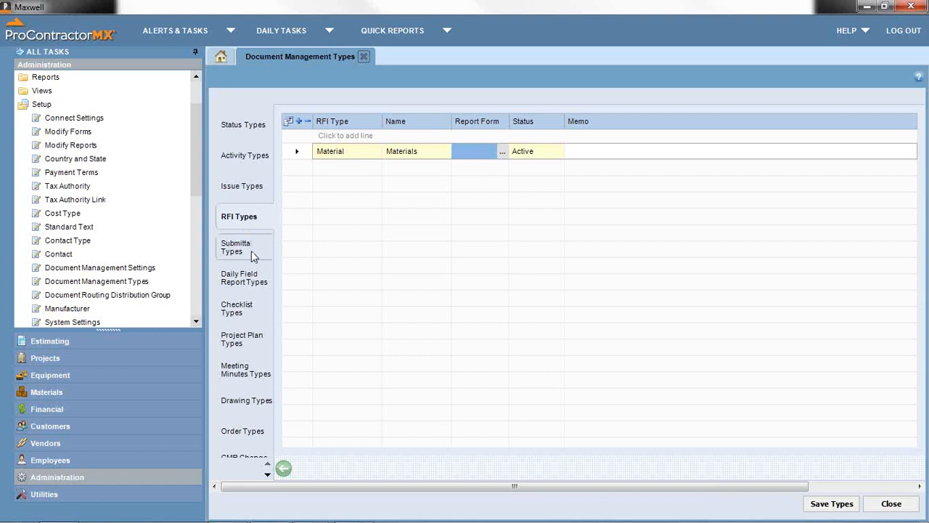
click(501, 153)
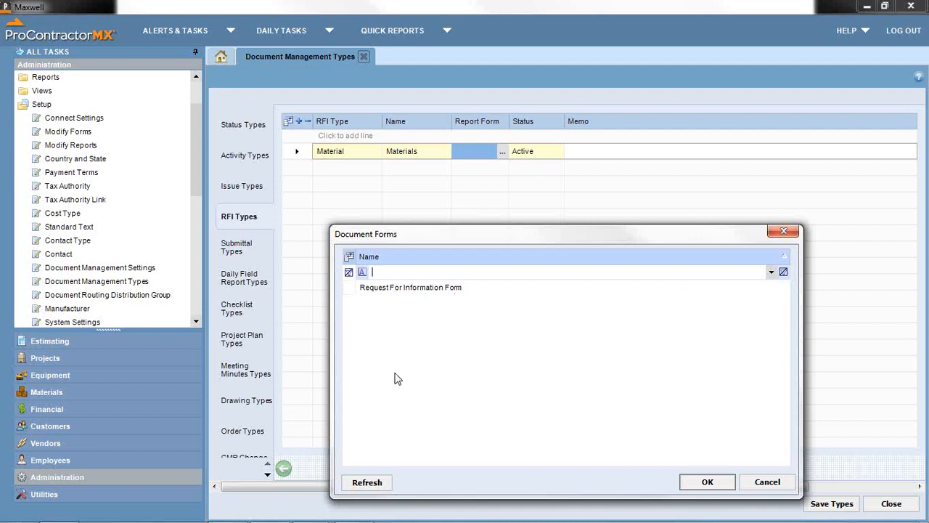
click(768, 484)
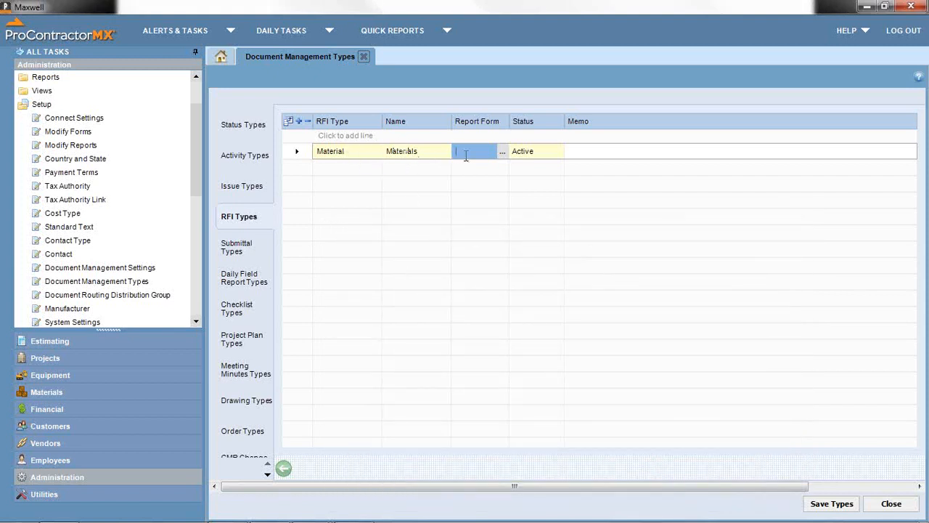
- Delete the Material RFI type row
right_click(305, 156)
click(340, 176)
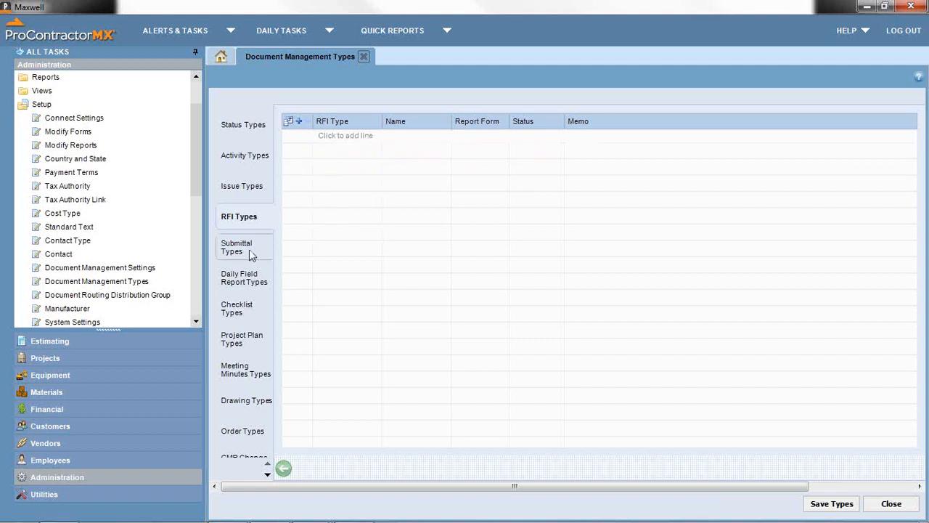
click(238, 252)
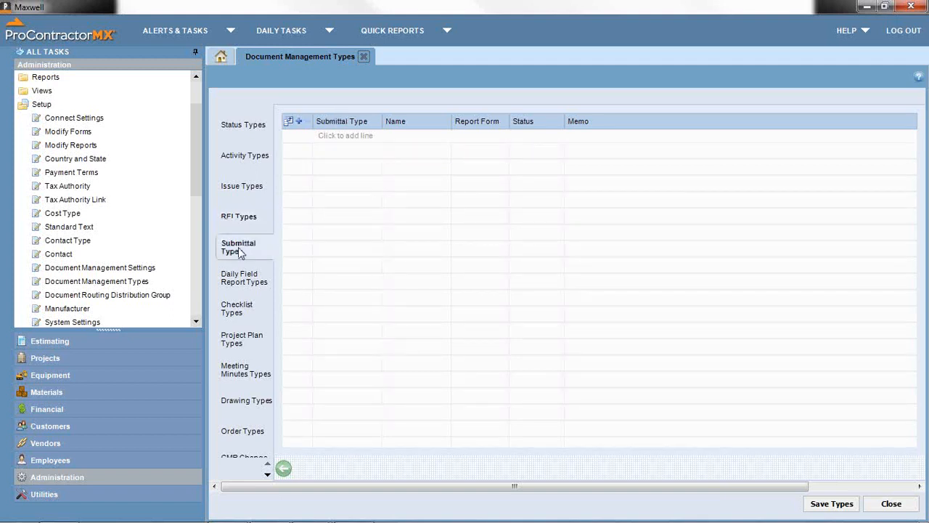
click(247, 221)
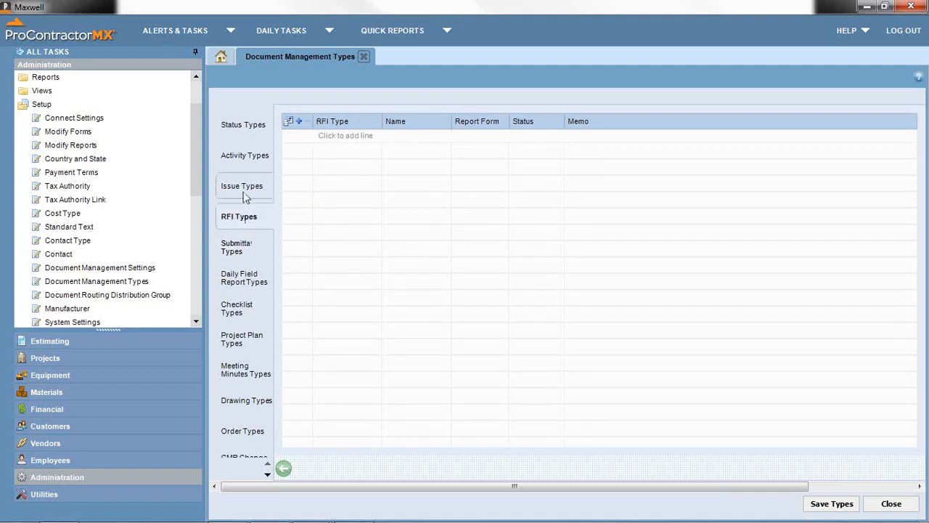
click(249, 187)
- Cycle through the Activity, RFI, Submittal and Issue type lists, ending on Issue Types
click(257, 164)
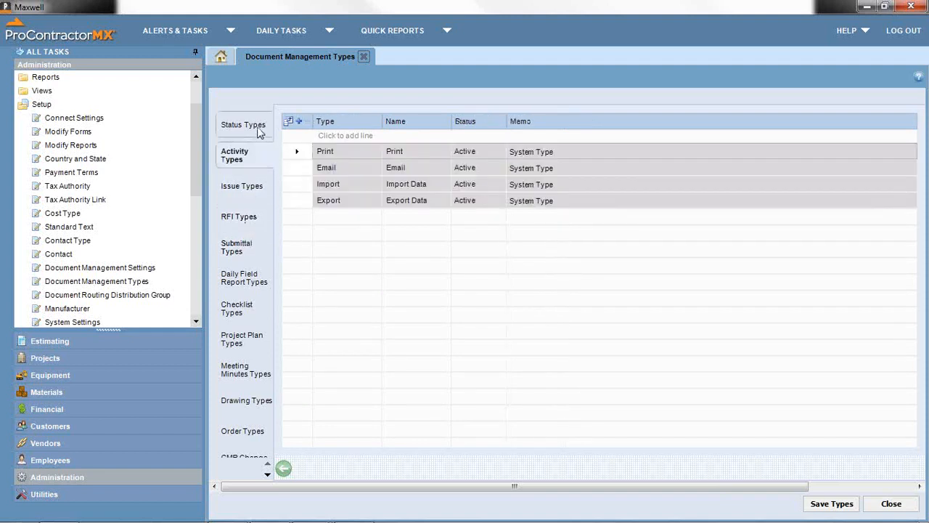
click(244, 217)
click(245, 195)
click(263, 155)
click(250, 186)
click(233, 217)
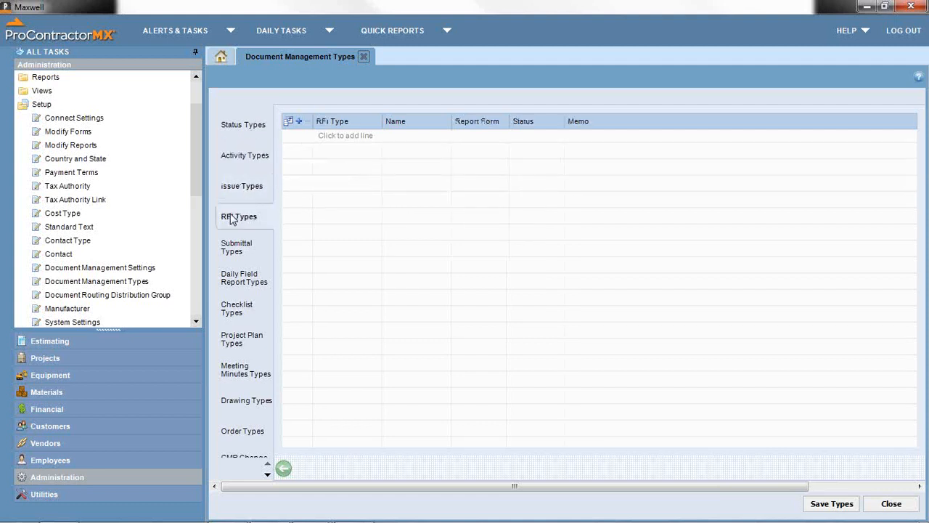
click(232, 246)
click(229, 272)
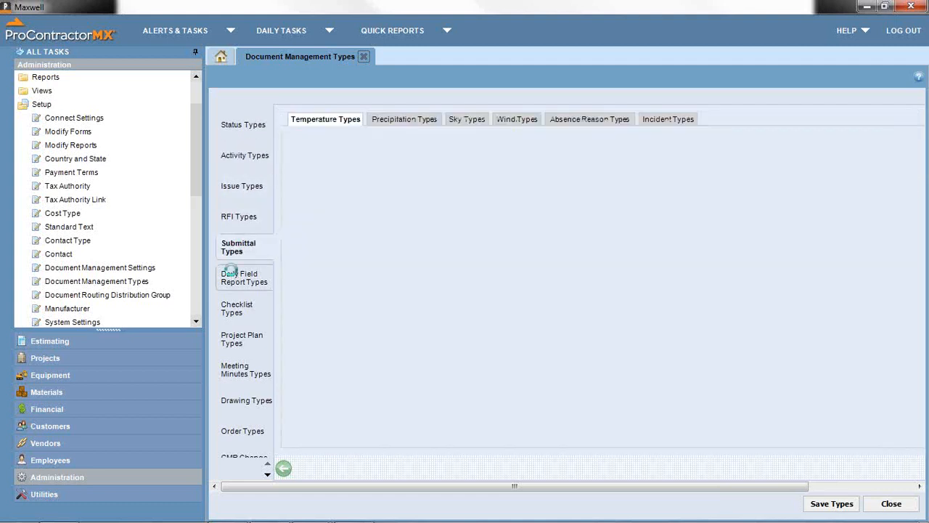
click(239, 248)
click(241, 217)
click(258, 186)
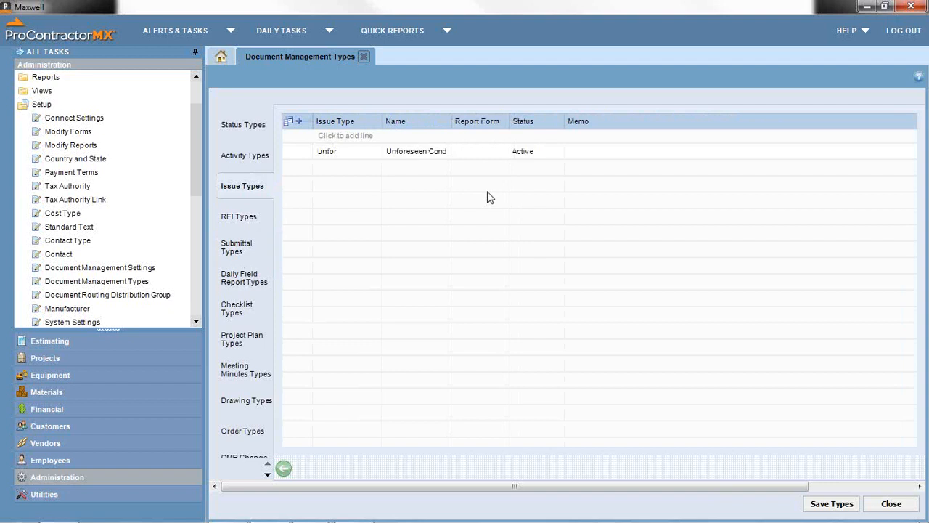
- Add a daily field report precipitation type 'Trace' named '<.25"'
click(245, 274)
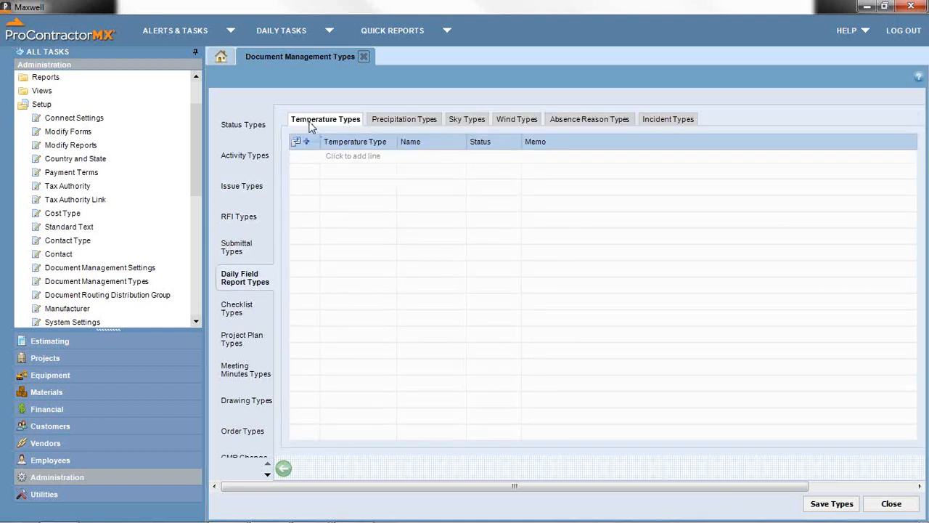
click(382, 122)
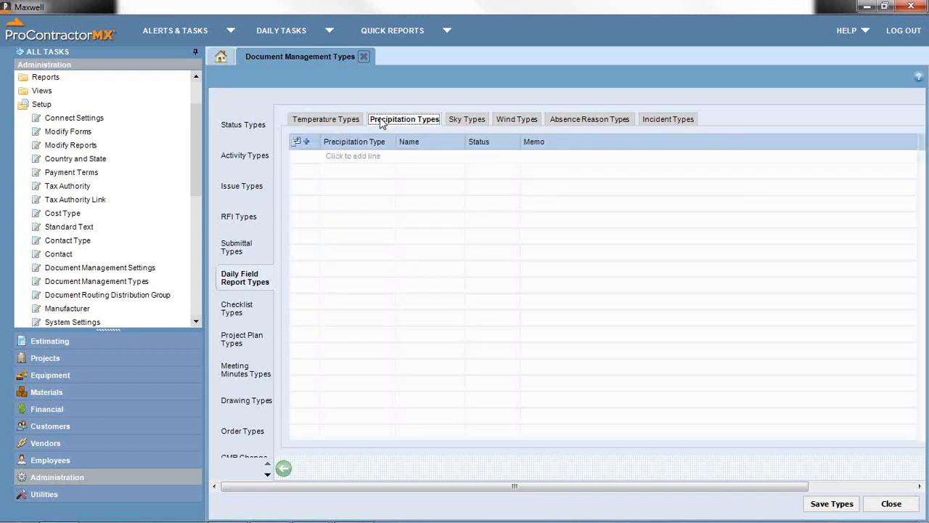
click(359, 158)
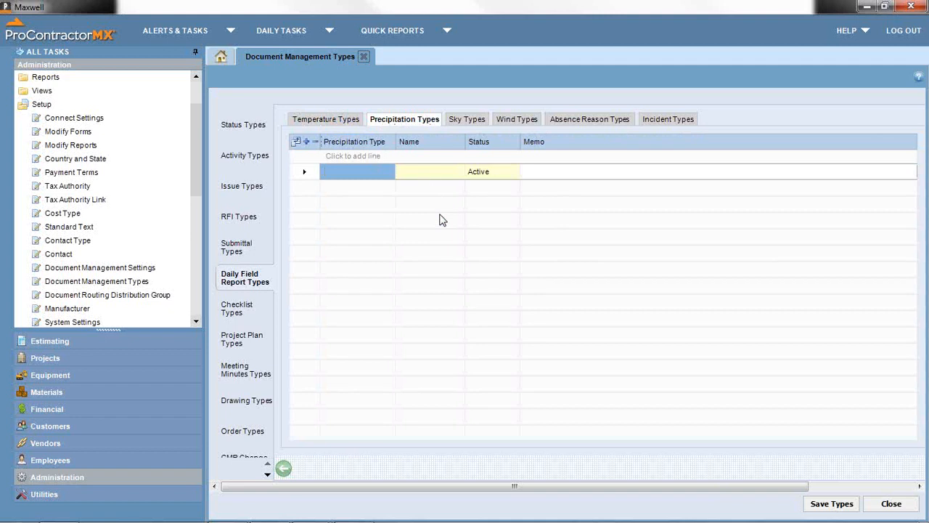
text(Trace)
key(Tab)
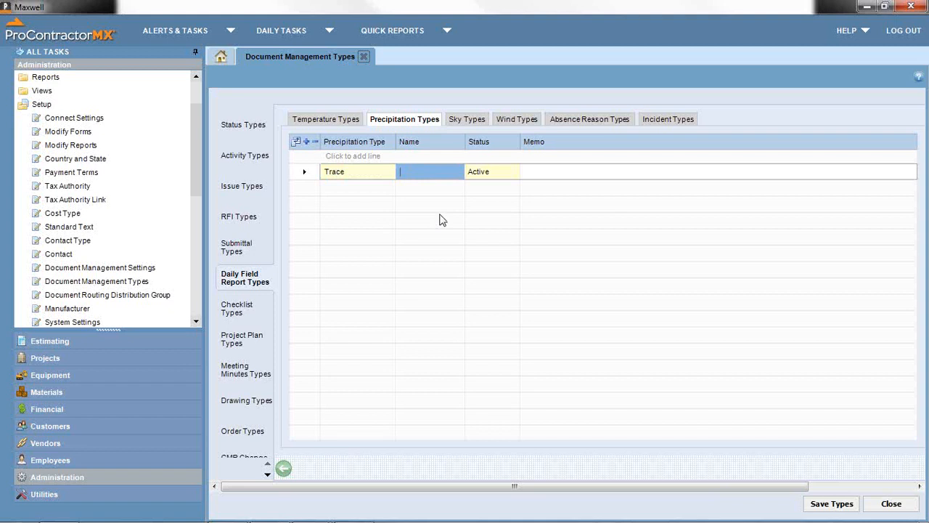
text(<)
text(25)
- Browse the Temperature, Sky, Wind, Absence Reason and Incident type lists, then return to Precipitation Types
click(335, 122)
click(387, 121)
click(456, 121)
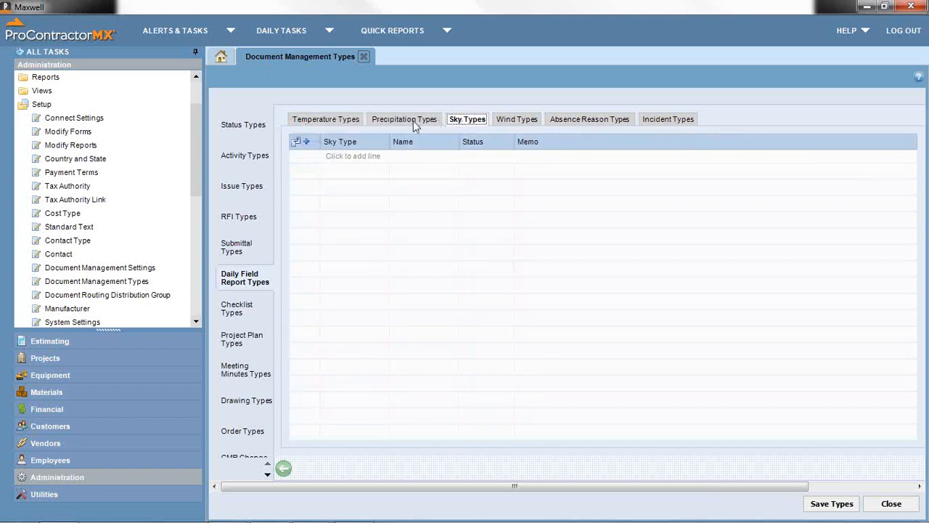
click(499, 121)
click(567, 122)
click(657, 120)
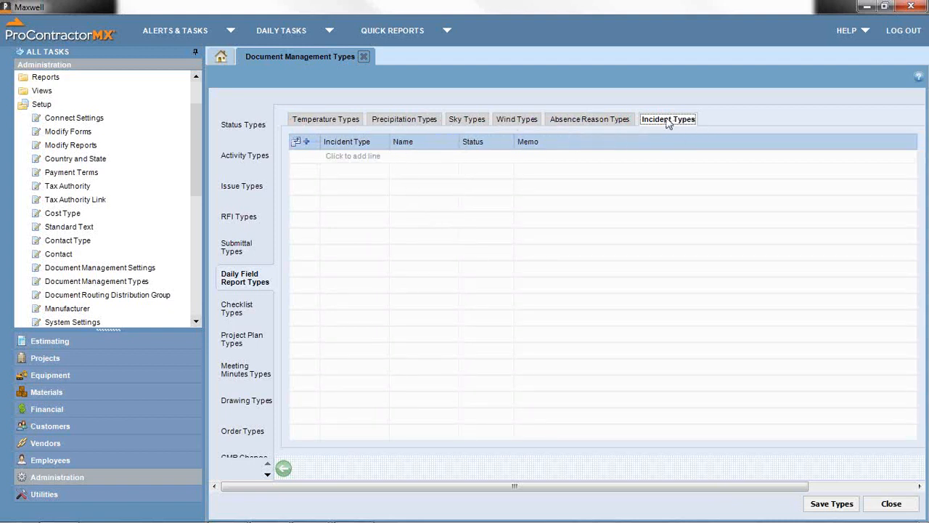
click(398, 123)
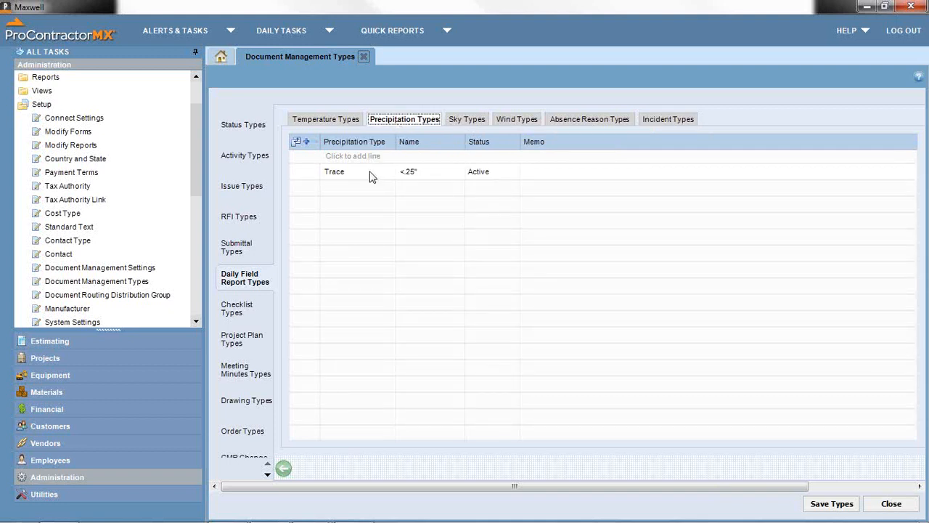
- Add a 'Clear' sky type row, then switch to the Checklist Types list
click(461, 121)
click(338, 157)
text(C)
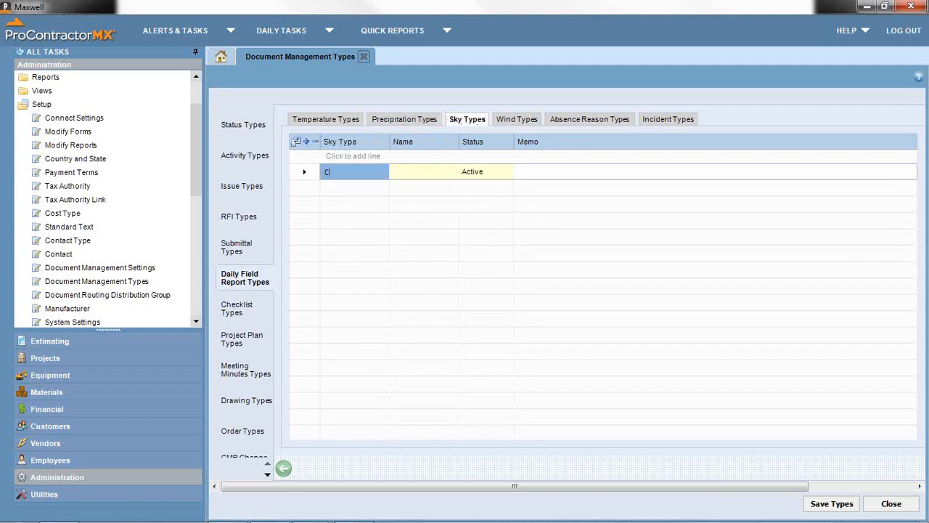
text(lear)
click(455, 171)
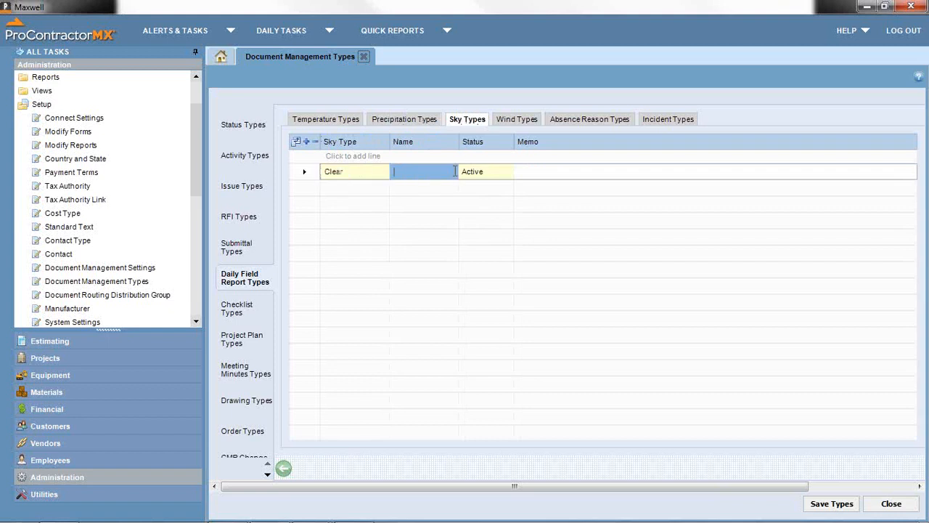
text(Clear)
click(239, 312)
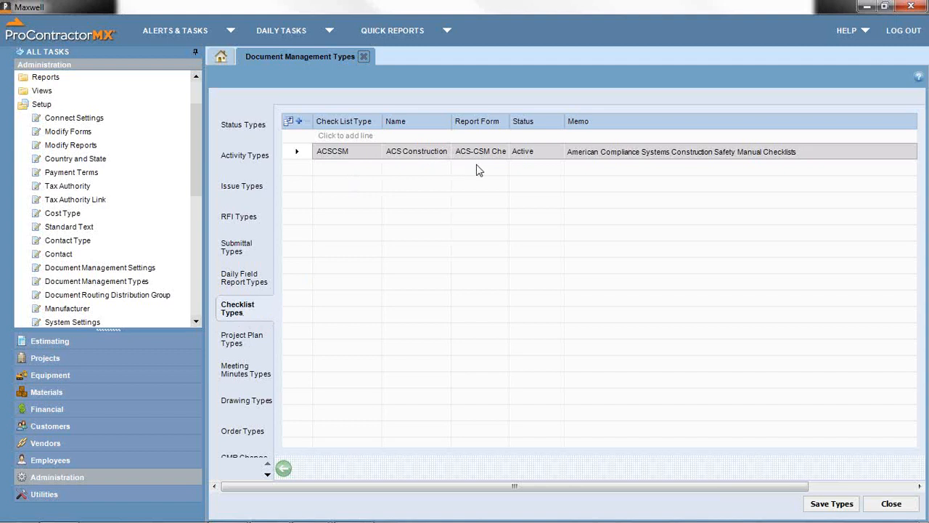
- Check the ACSCSM checklist's report form, then view the empty Project Plan Types list
mouse_move(495, 155)
click(485, 154)
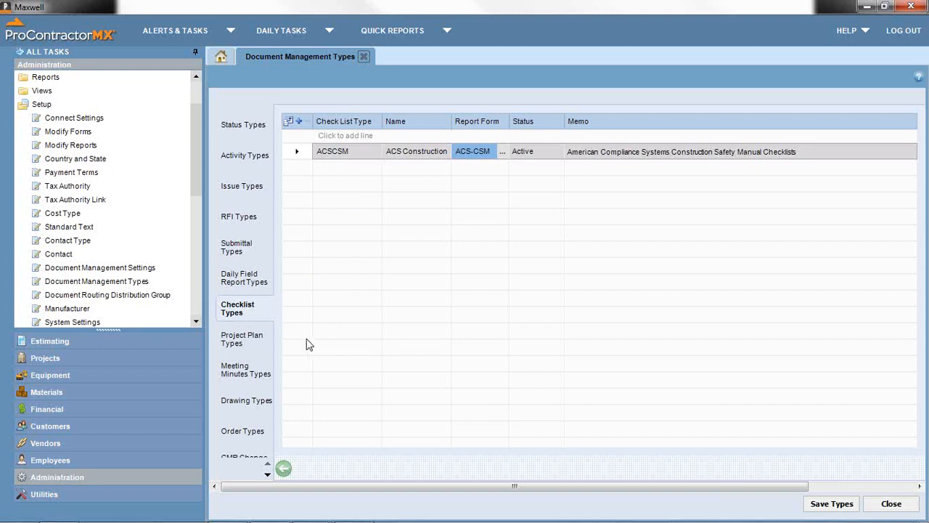
click(250, 339)
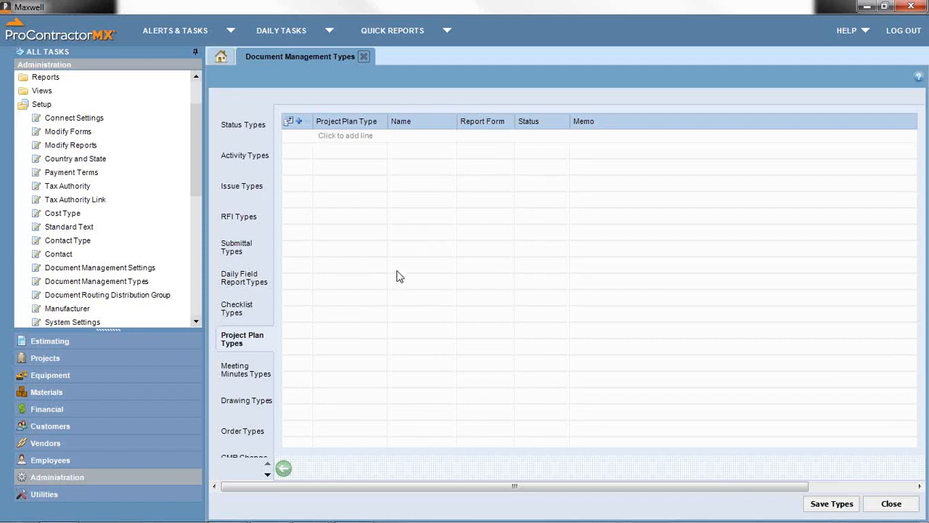
- Browse the Meeting Minutes, Drawing, Project Plan and Checklist type lists
click(255, 373)
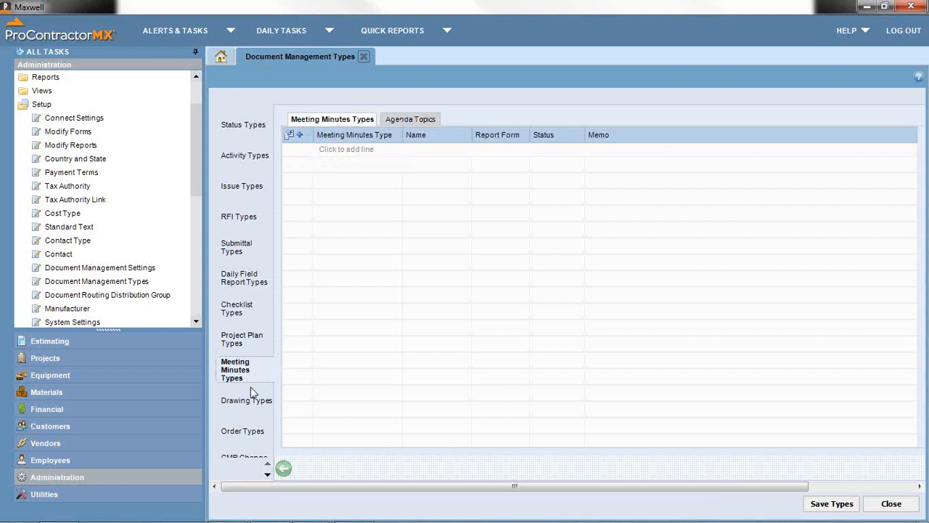
click(253, 395)
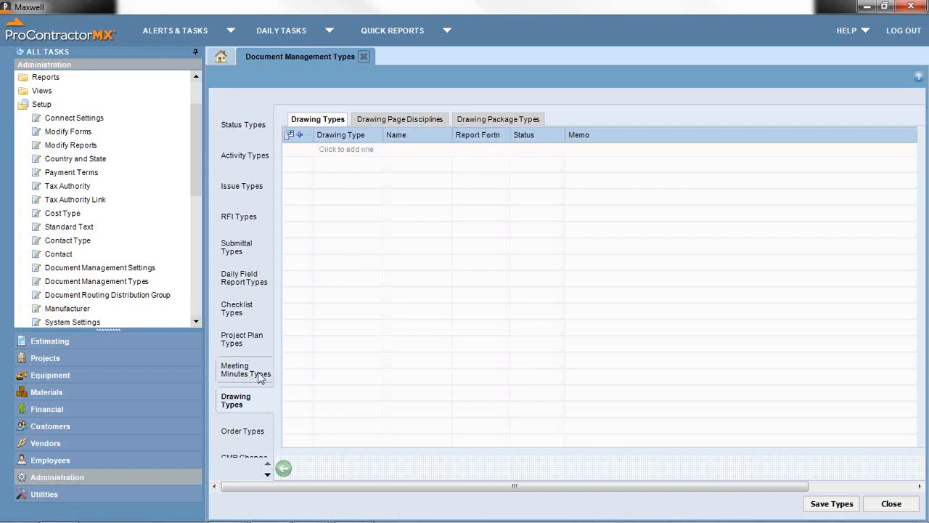
click(242, 372)
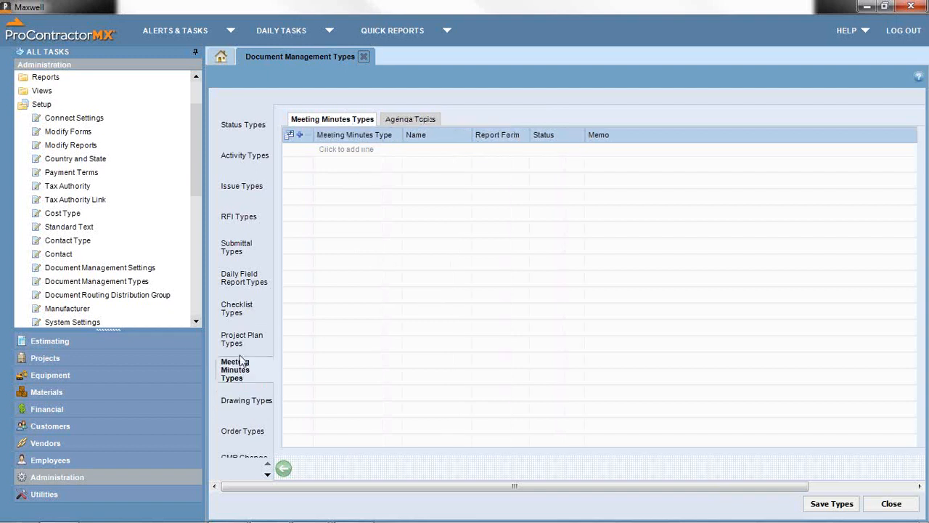
click(242, 338)
click(239, 311)
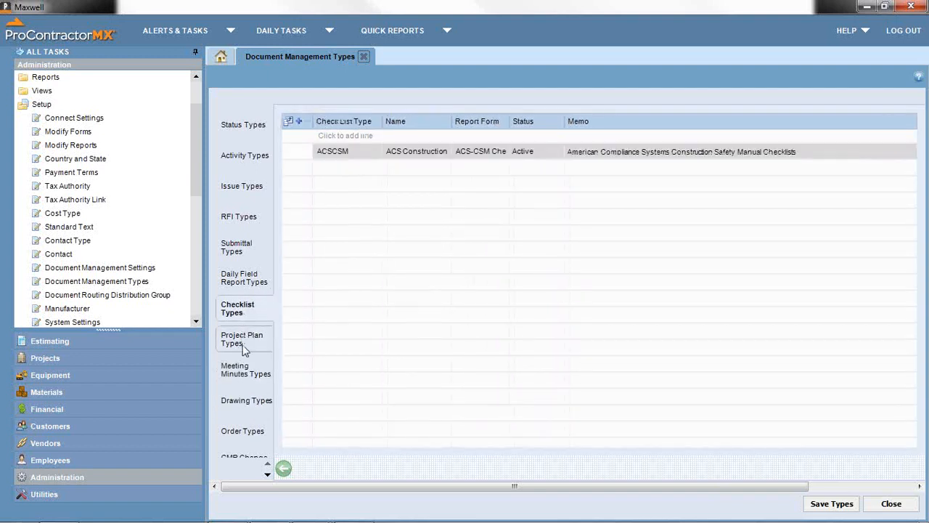
click(243, 346)
click(237, 374)
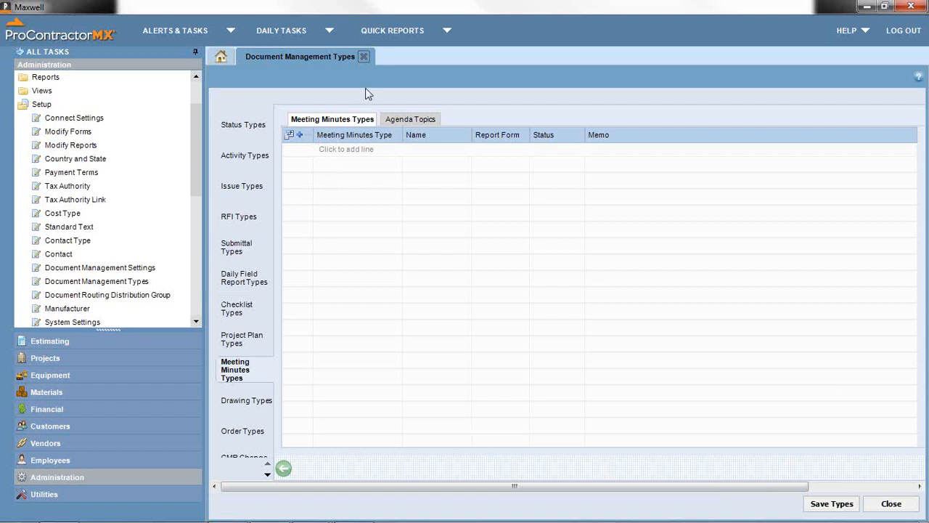
- Scroll the side list and view the Drawing Types, Order Types and CMR Change Reasons lists
click(267, 475)
click(267, 475)
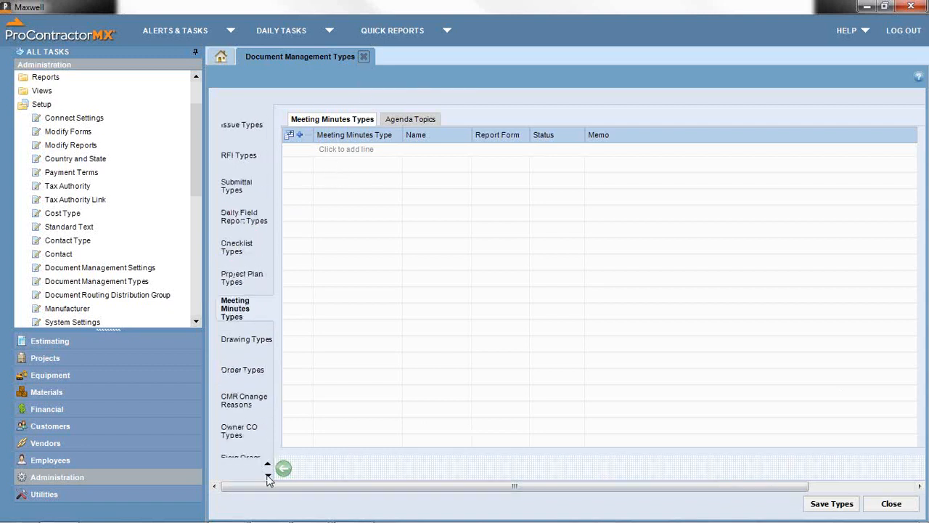
click(267, 475)
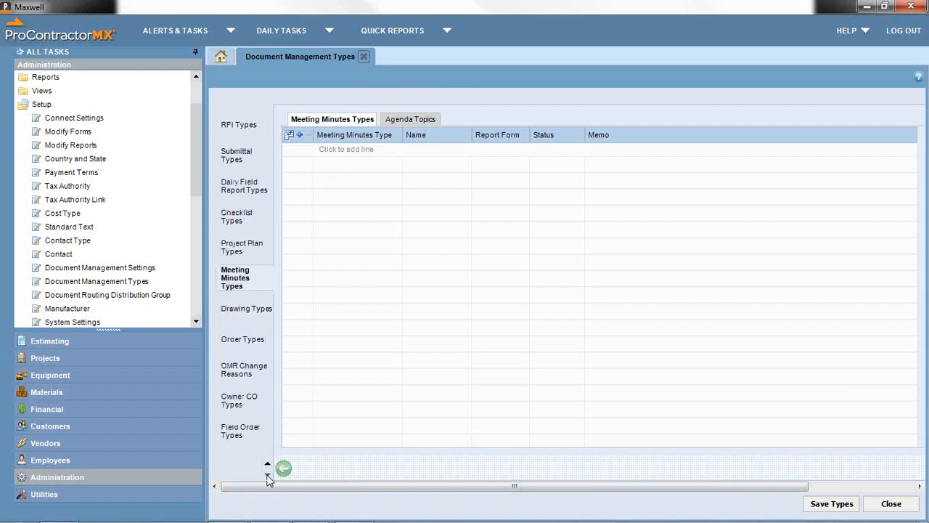
click(253, 313)
click(239, 341)
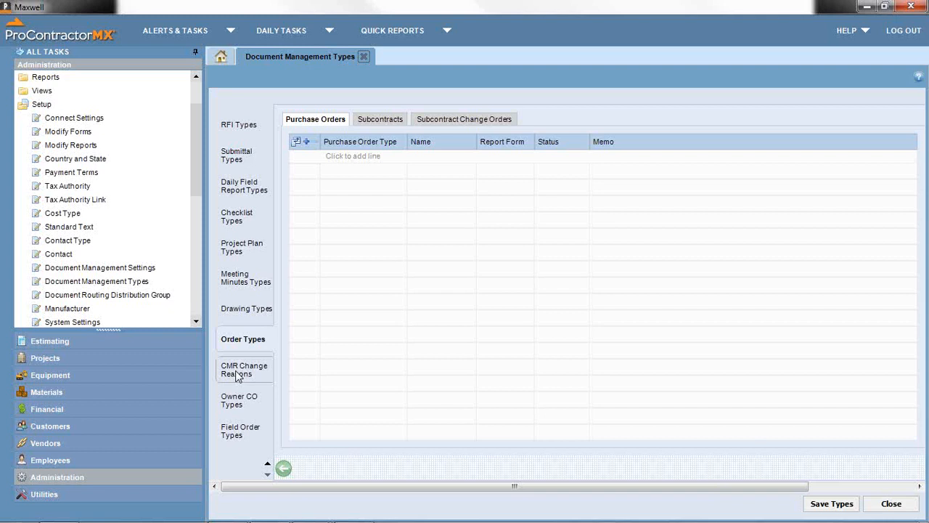
click(238, 376)
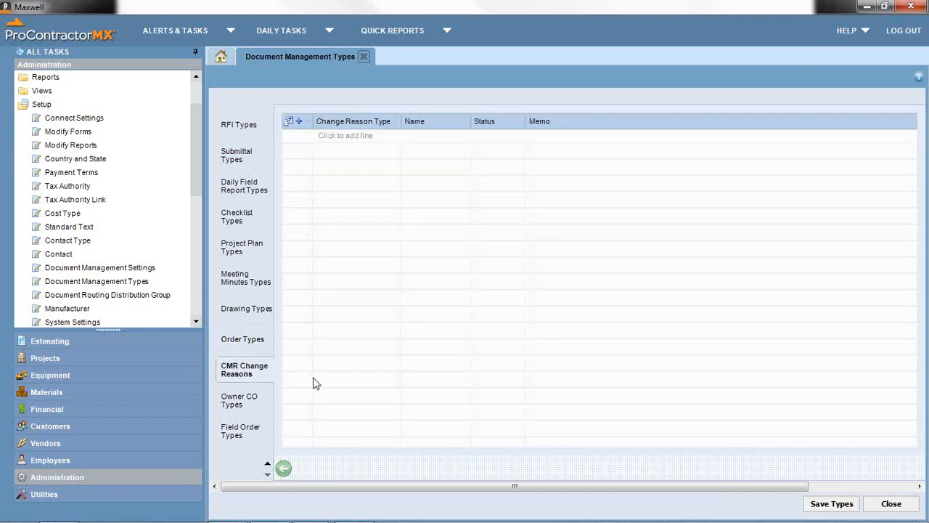
- Add a change reason with code Owner named 'Owner Requested'
click(349, 138)
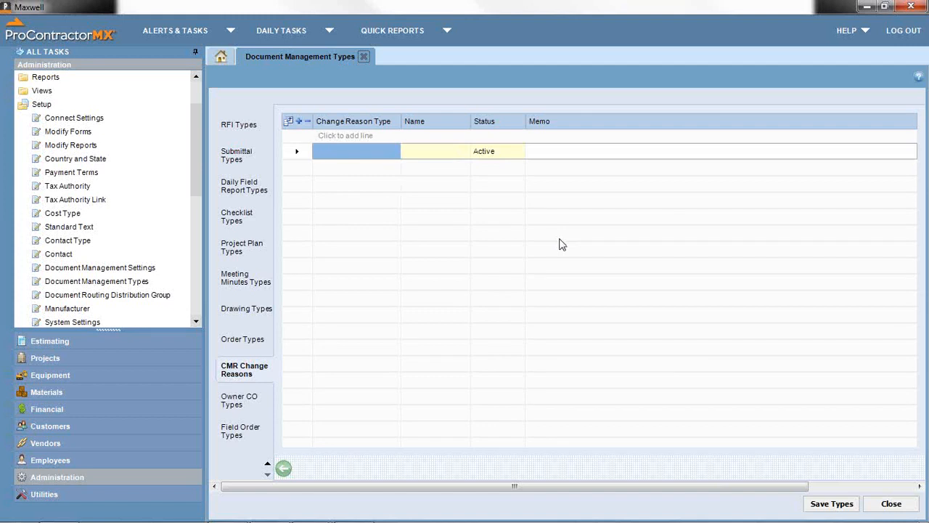
text(Owner)
key(Tab)
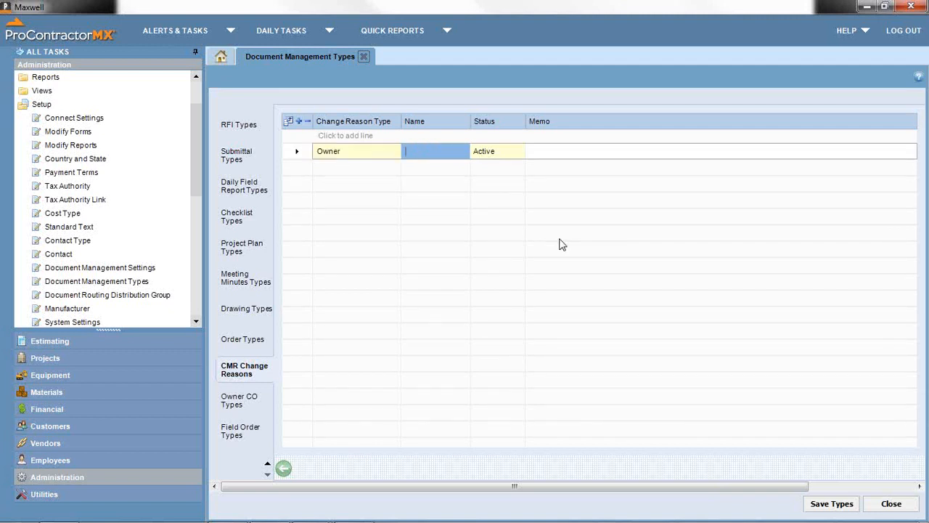
text(Owner)
text( Rewo)
key(BackSpace)
text(uested)
key(BackSpace)
key(BackSpace)
key(BackSpace)
key(BackSpace)
key(BackSpace)
key(BackSpace)
key(BackSpace)
text(quested)
- Add a second change reason with code unfor named 'Unforeseen'
click(359, 135)
text(un)
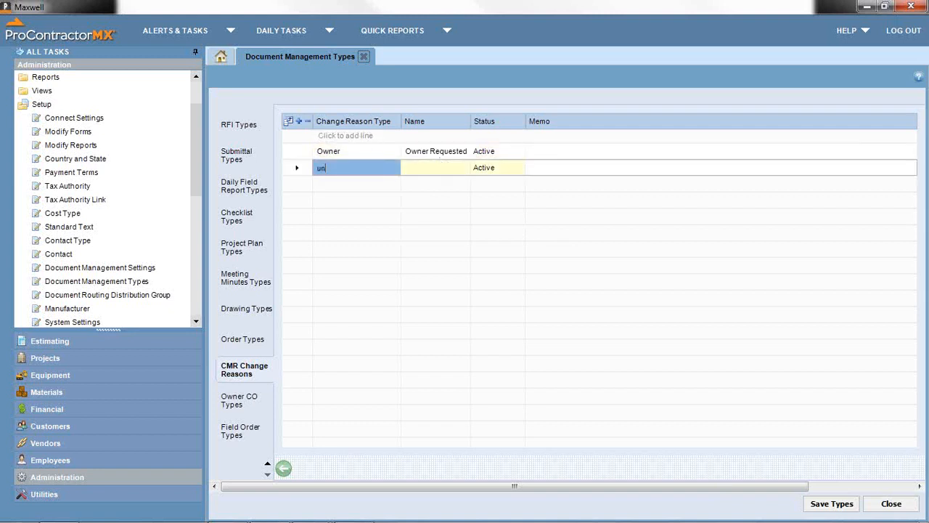
text(fore)
key(BackSpace)
click(449, 166)
text(Unfor)
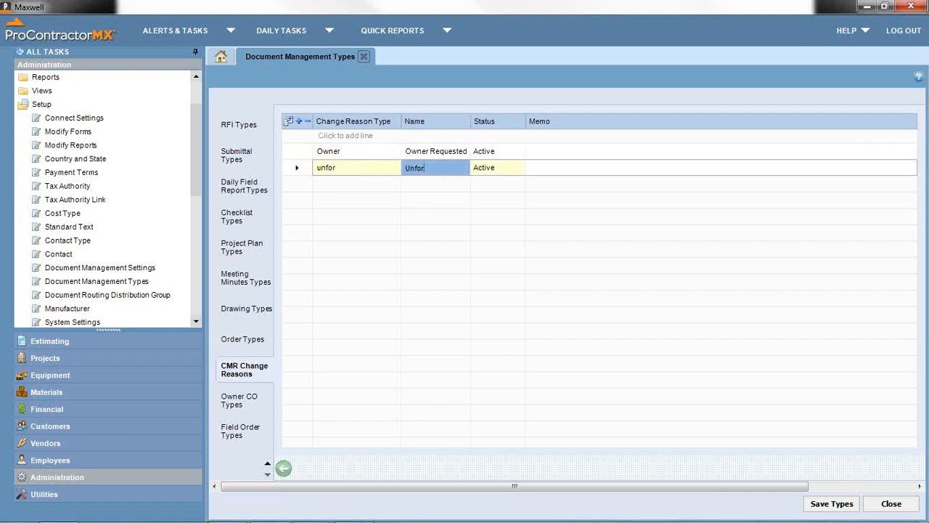
text(eseen)
- Review the Owner CO Types list
click(240, 404)
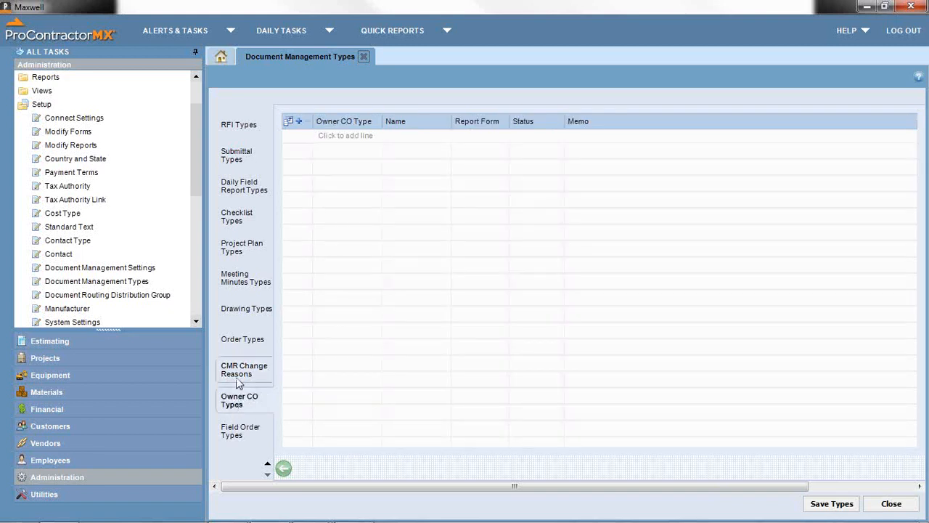
click(238, 382)
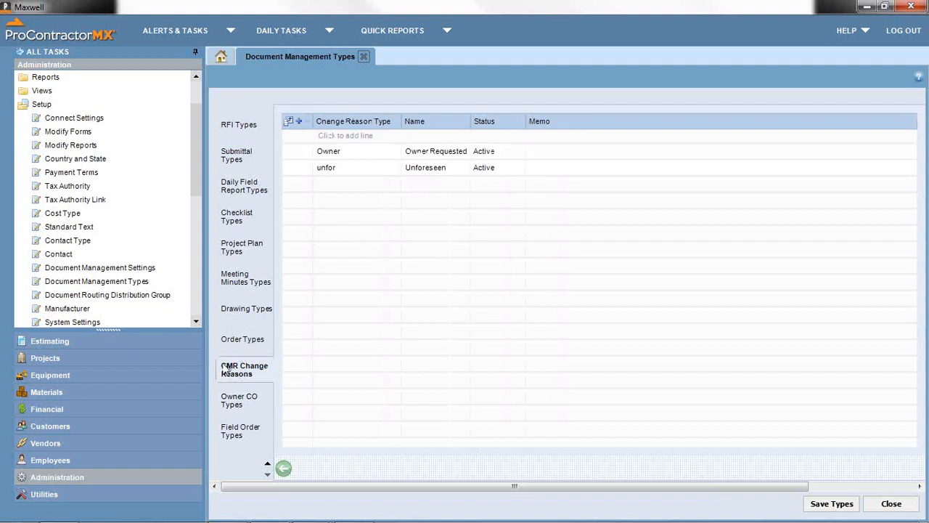
click(248, 398)
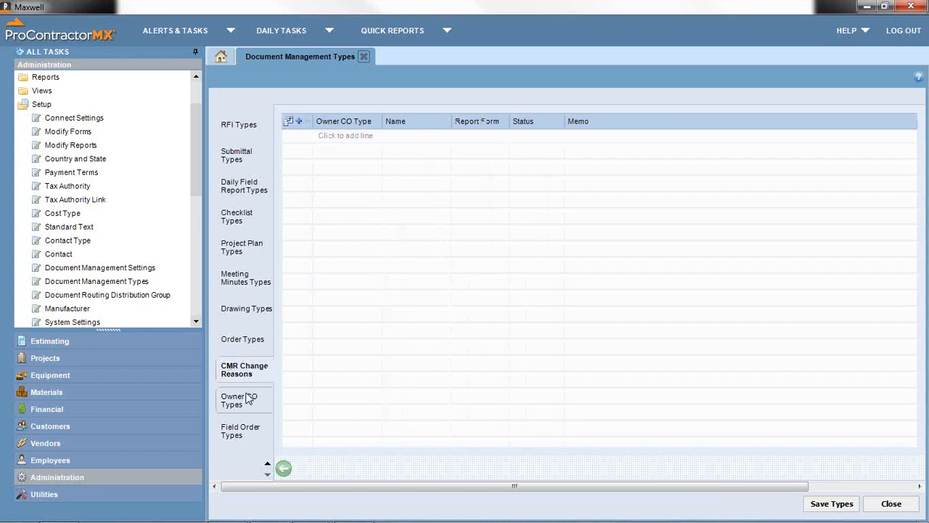
click(246, 399)
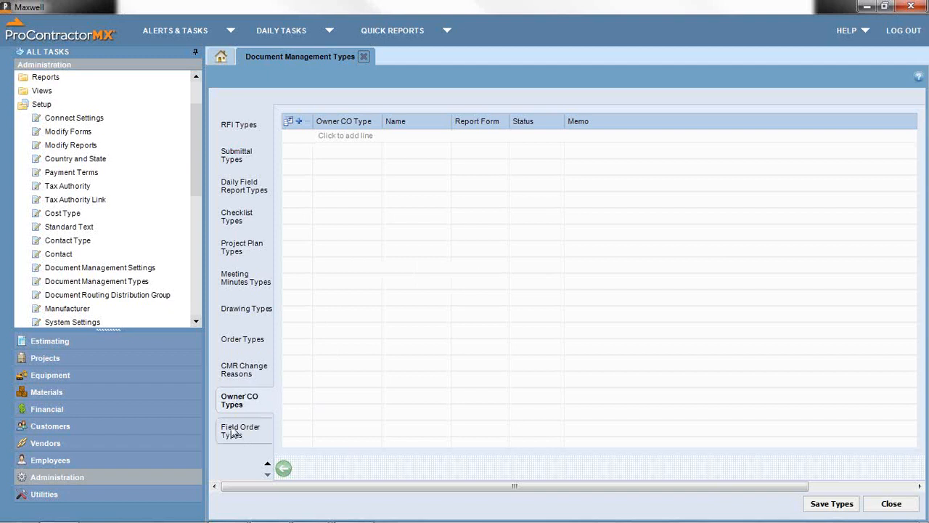
- Check the Field Order Types and Field Order Stages lists, then close Document Management Types
click(232, 432)
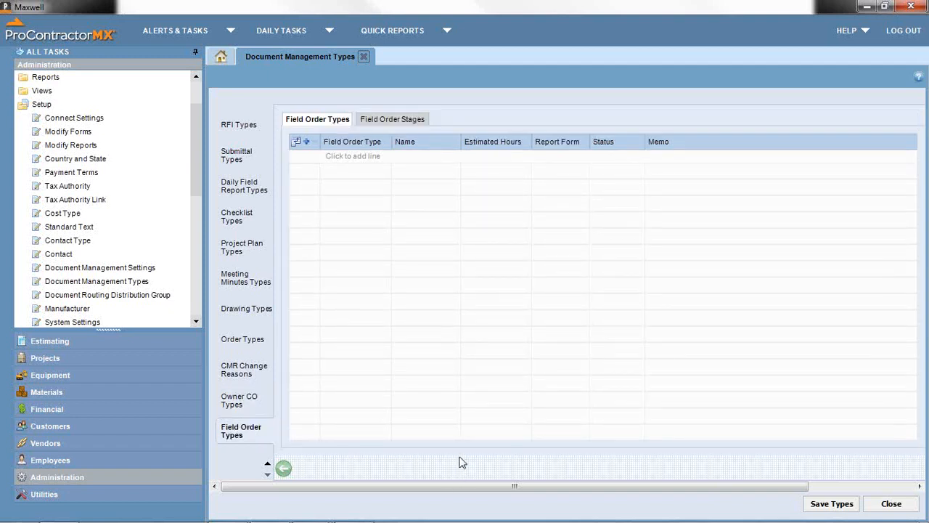
click(392, 120)
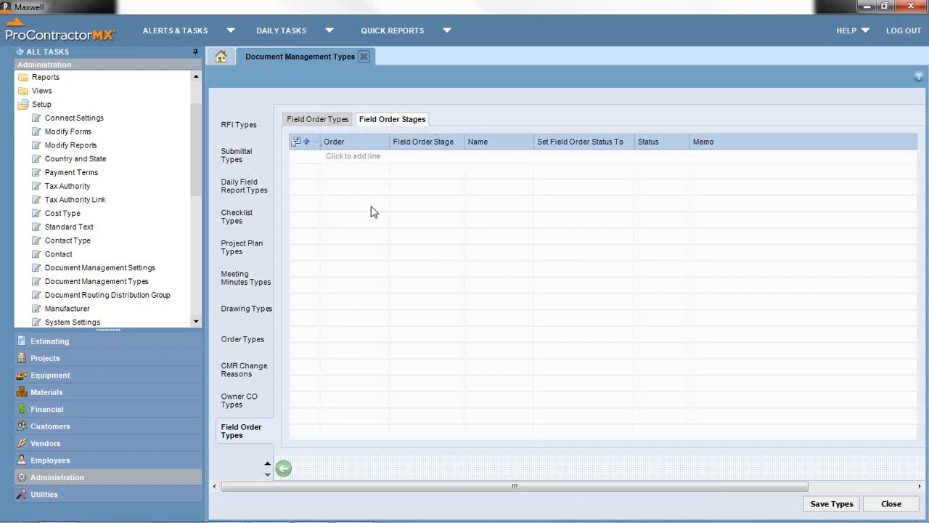
click(321, 121)
click(382, 120)
click(891, 503)
- Discard Document Management Types changes and add a new Document Routing Distribution Group row
click(459, 318)
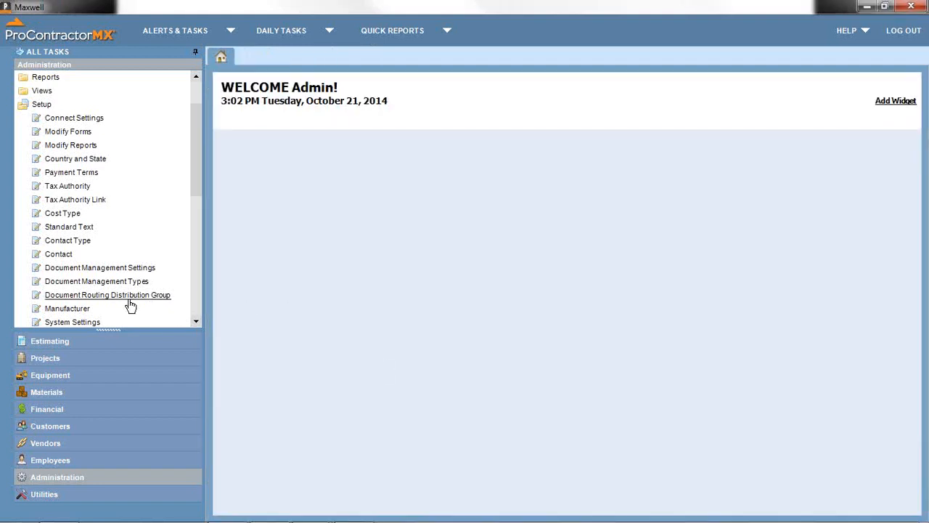
click(130, 305)
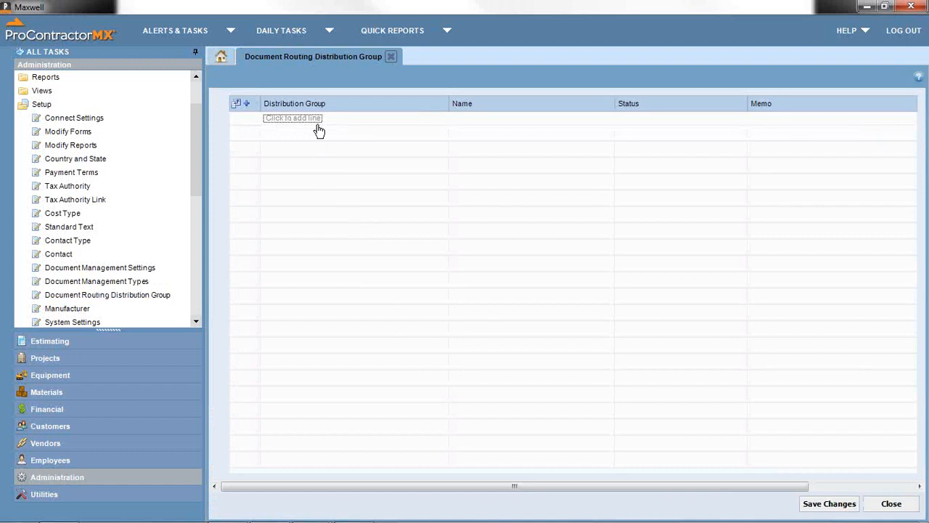
click(315, 117)
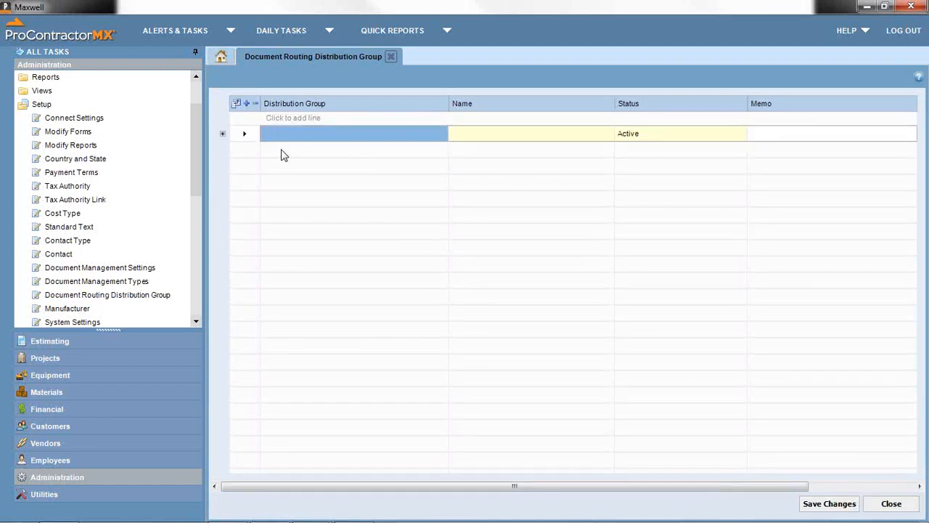
click(222, 133)
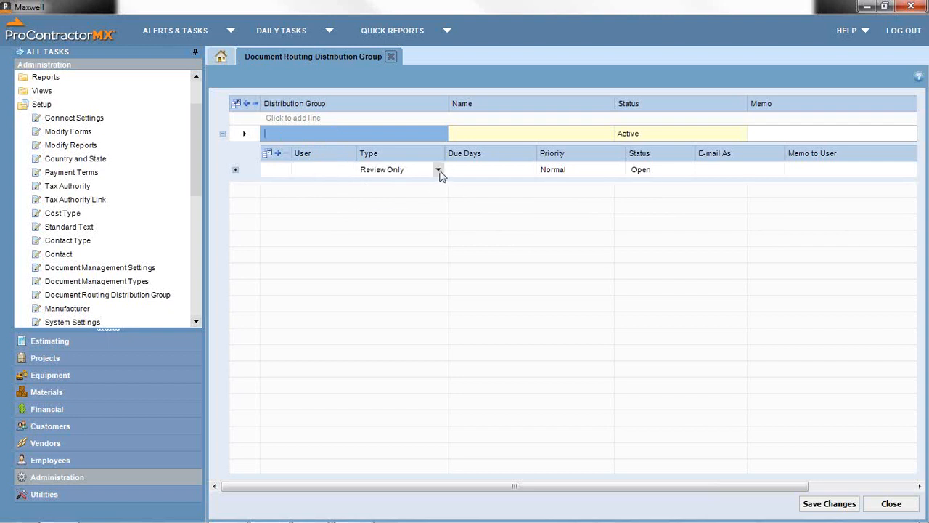
- Keep Review Only as the routing type, then close the distribution group page without saving
click(439, 170)
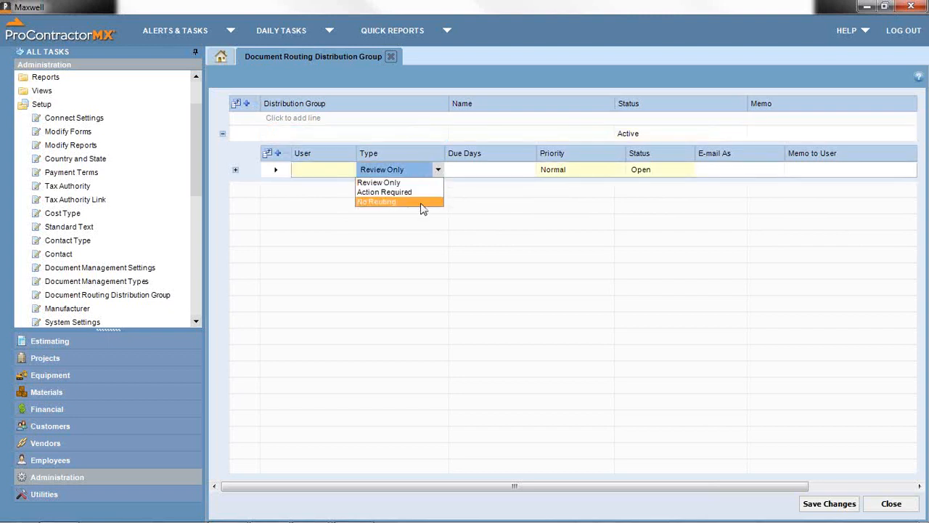
click(388, 60)
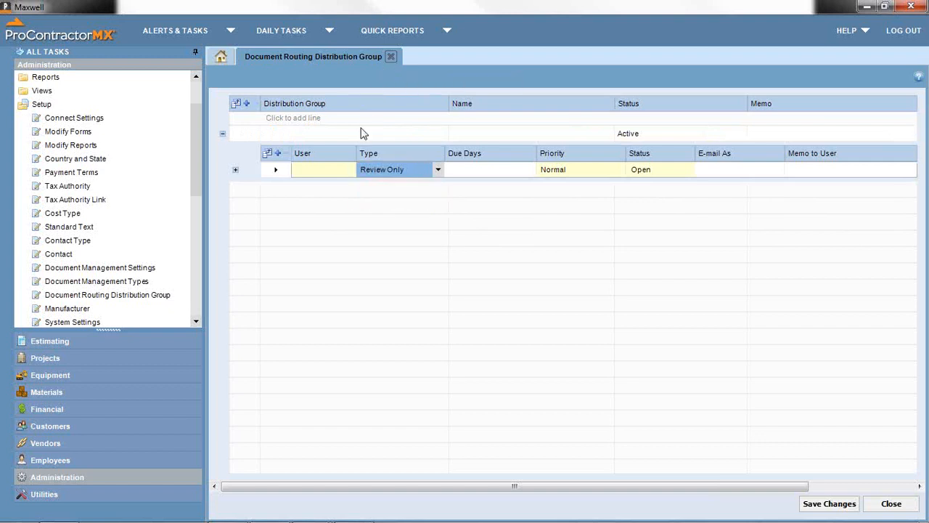
click(389, 56)
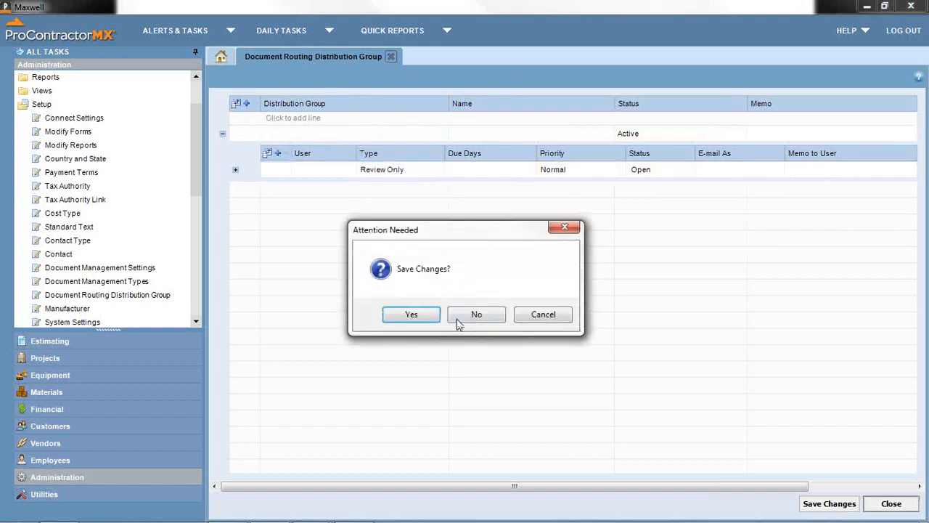
click(457, 320)
- Add a manufacturer with code Cat named 'Catapiller', then close the Manufacturer page
click(82, 313)
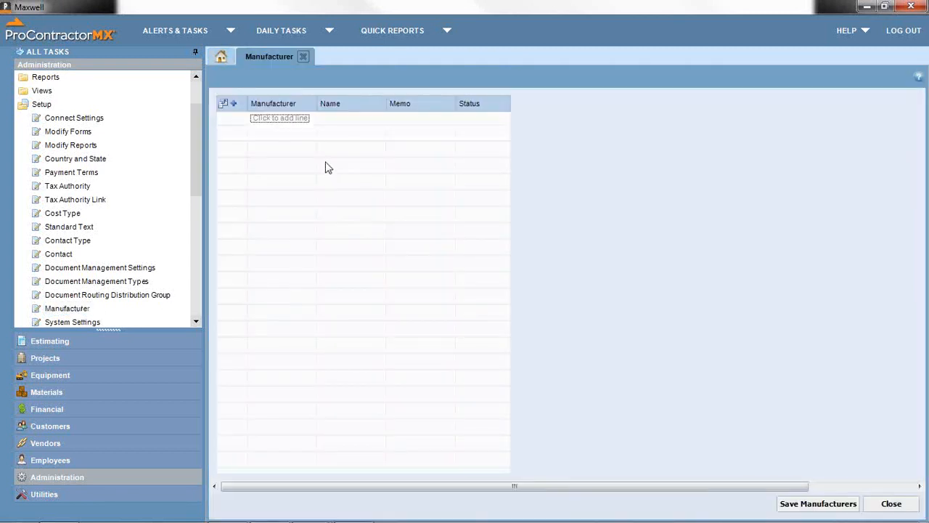
click(284, 119)
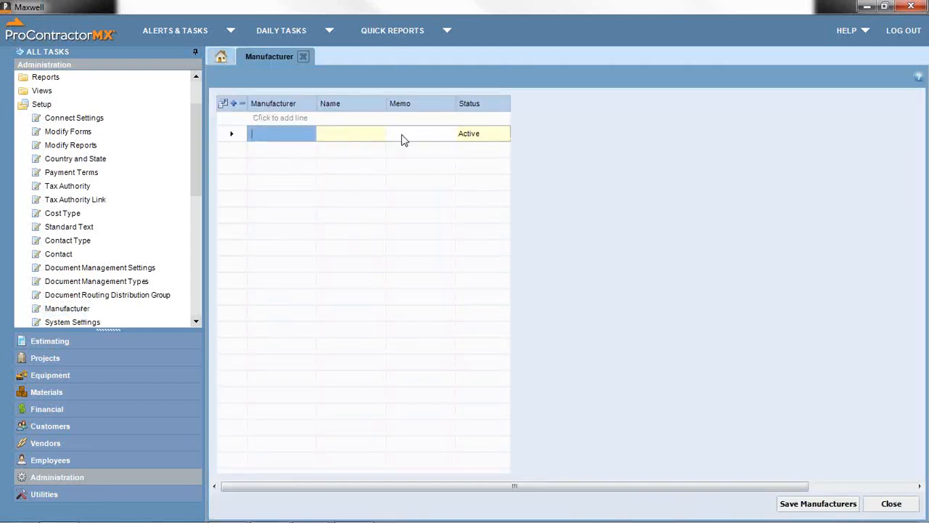
text(Cat)
key(Tab)
text(Cata)
text(piller)
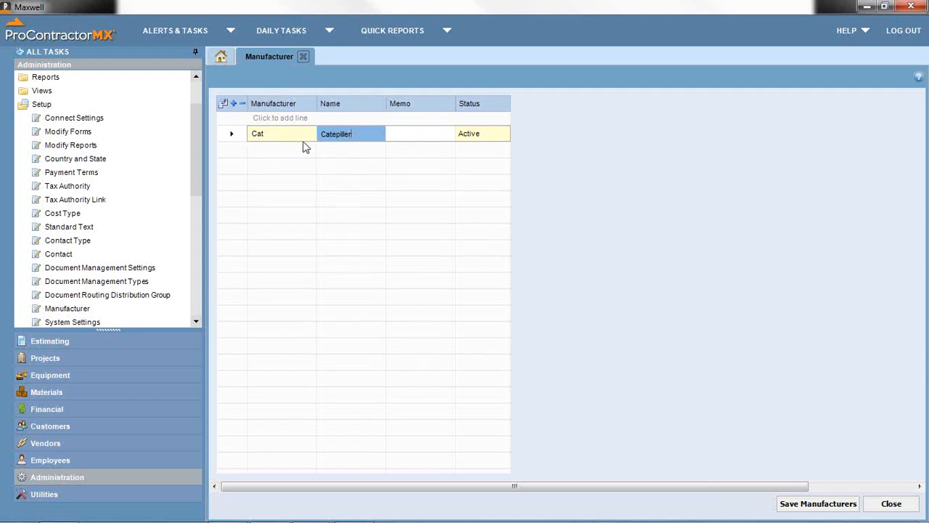
click(302, 59)
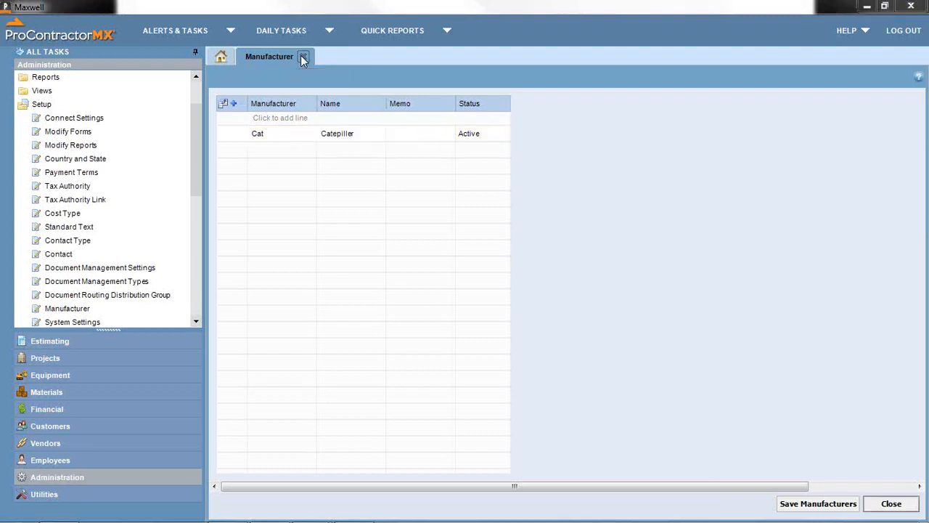
- Discard the new manufacturer, then view Binder Item Types and System Settings
click(476, 315)
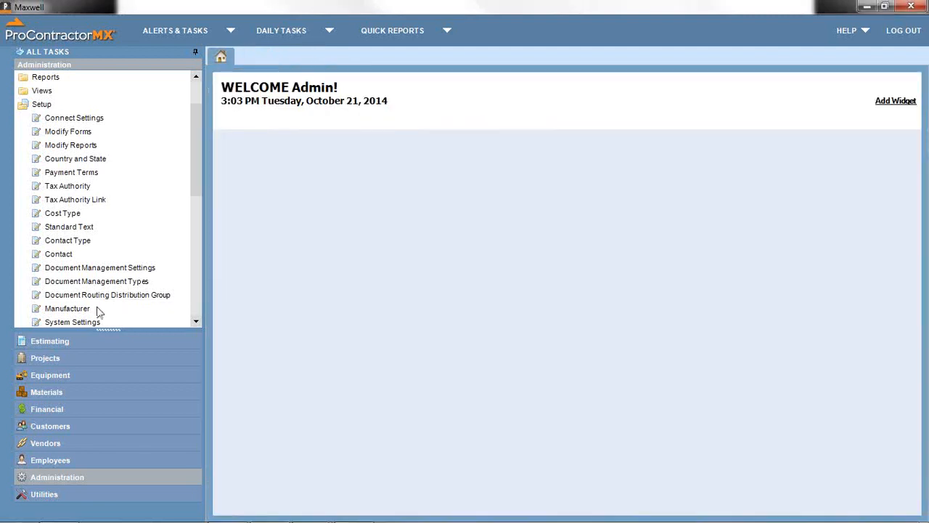
click(86, 326)
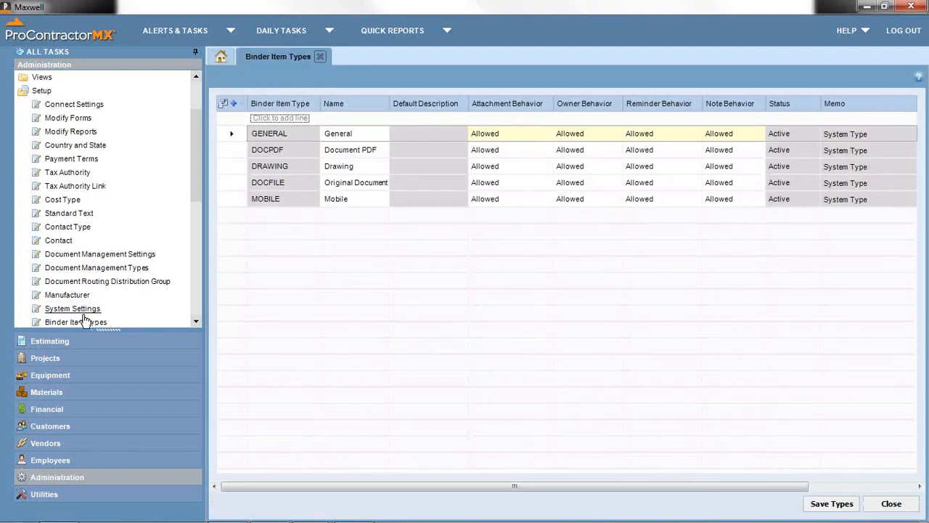
click(72, 308)
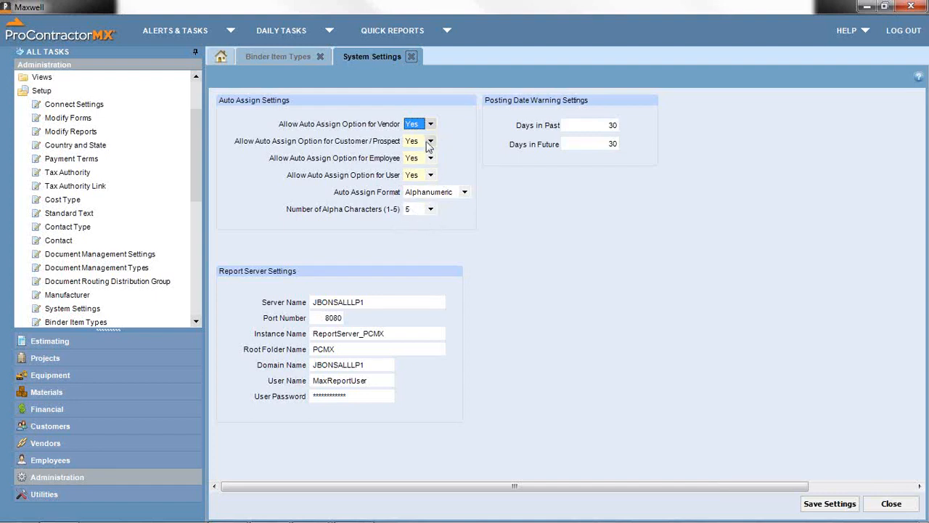
- Review the 30-day Days in Past and Days in Future posting warnings, then close System Settings
click(601, 125)
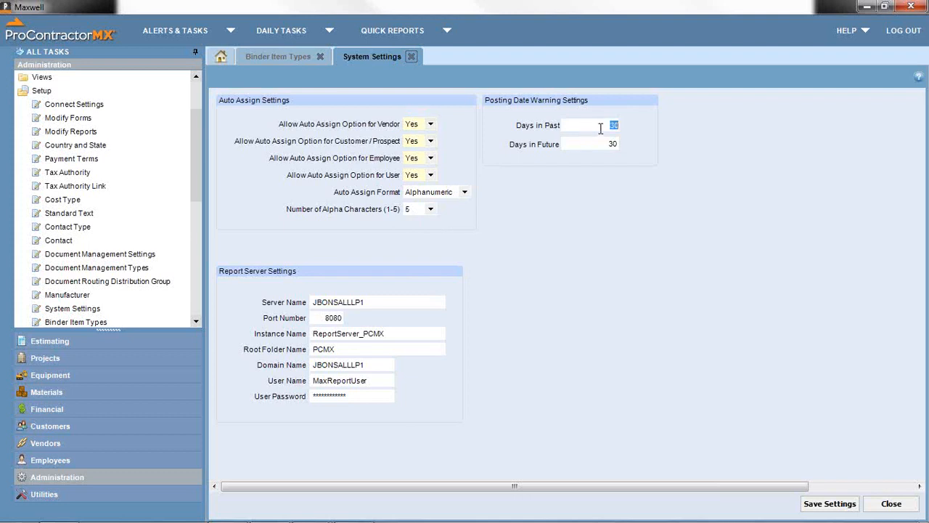
click(580, 144)
click(592, 126)
key(Tab)
click(410, 58)
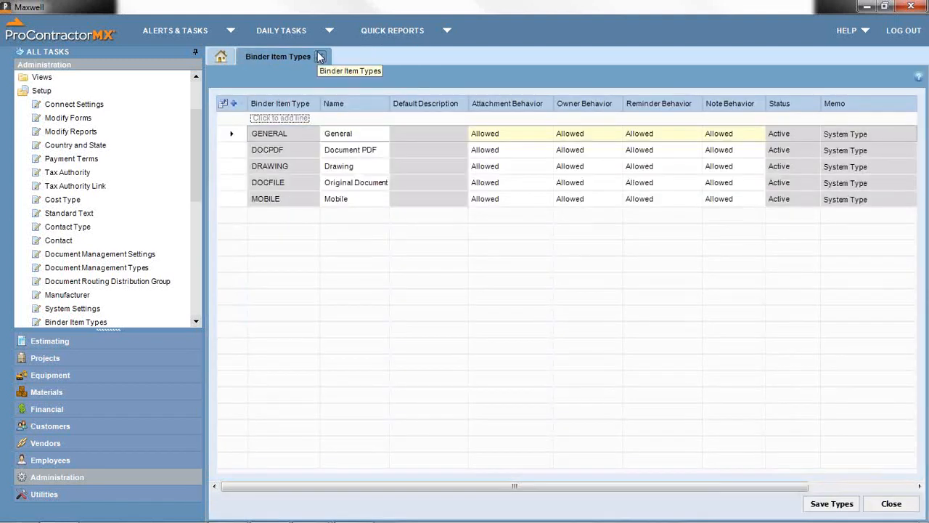
click(320, 57)
click(195, 322)
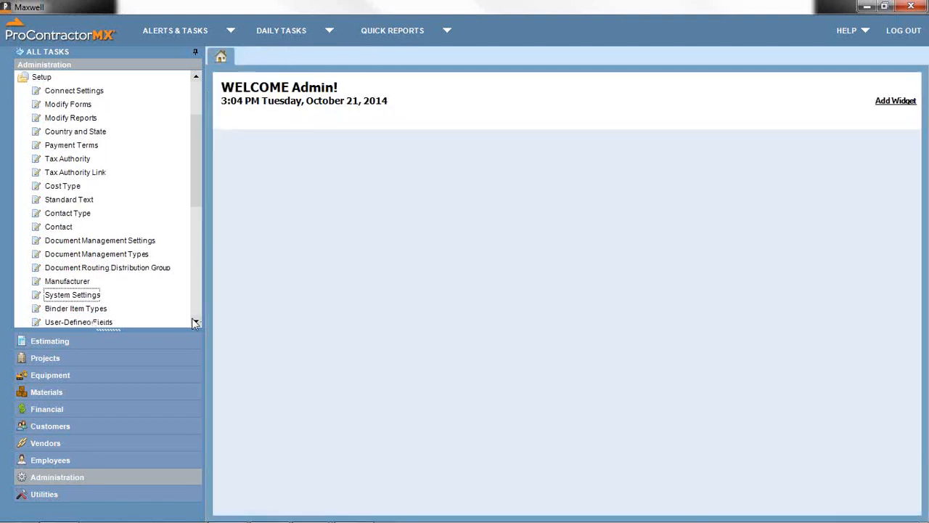
click(195, 321)
click(87, 296)
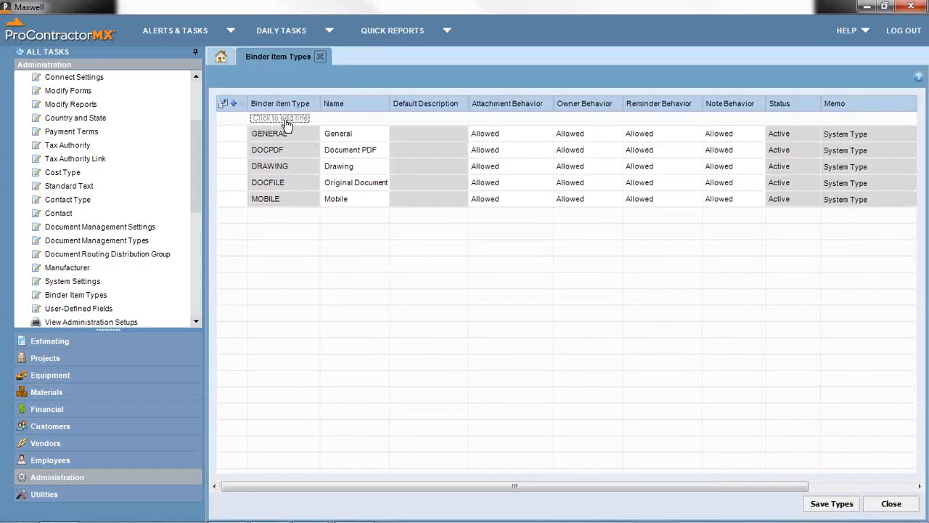
- Add a binder item type with code Email named 'Emails'
click(283, 119)
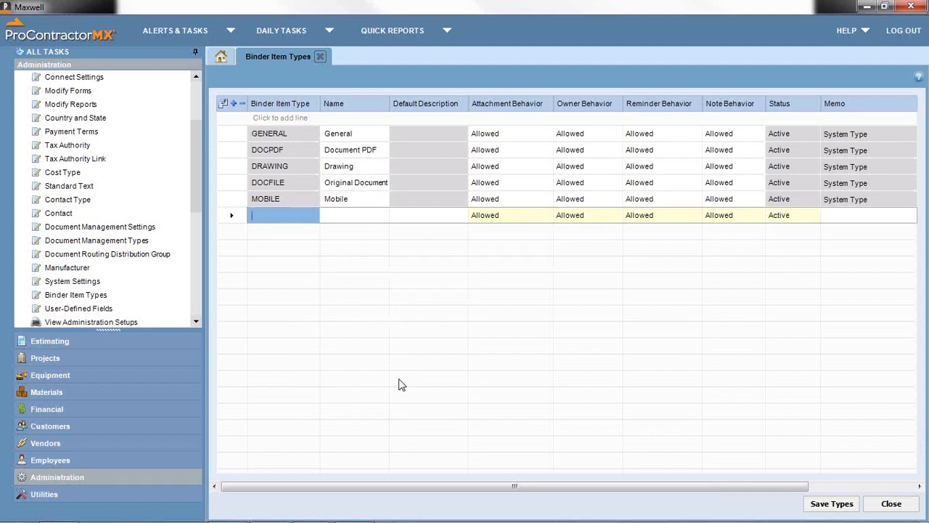
text(Email)
key(Tab)
text(Emails)
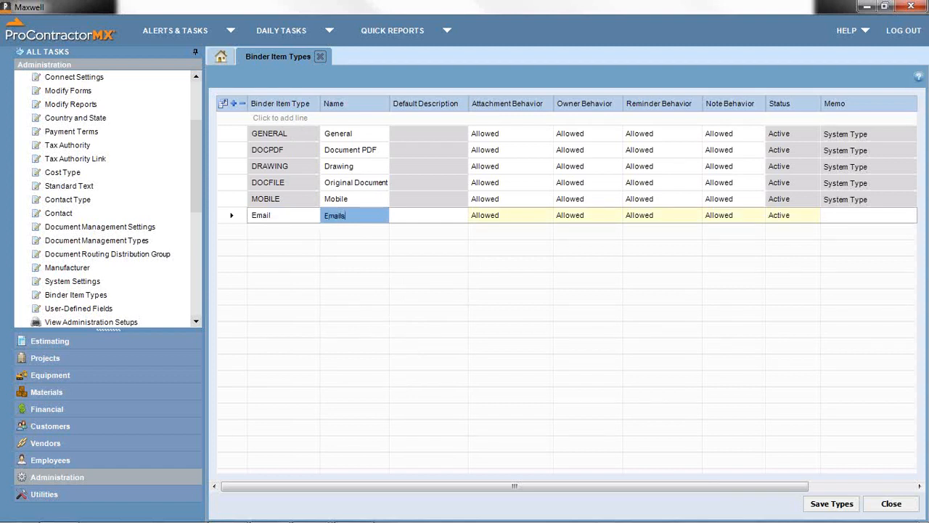
key(Tab)
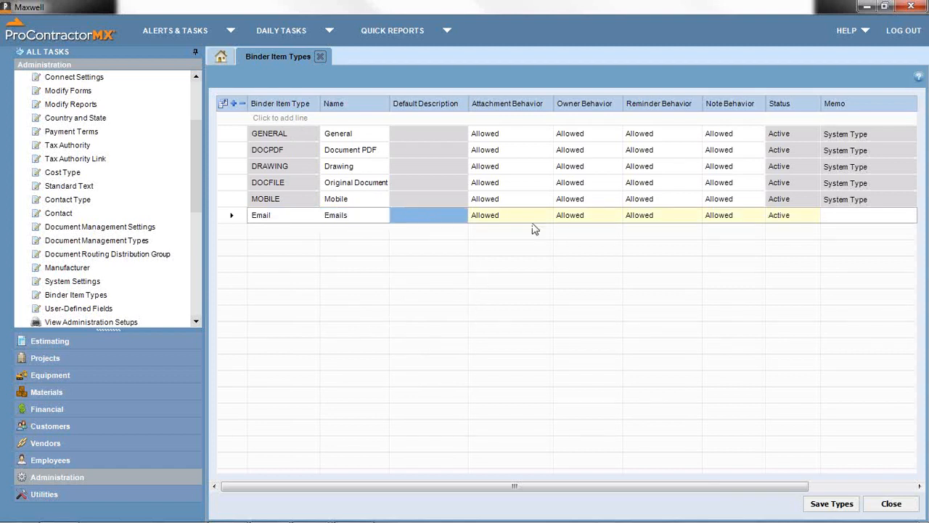
- Keep the Email type's Owner Behavior at Allowed, then close Binder Item Types without saving
mouse_move(508, 223)
click(615, 216)
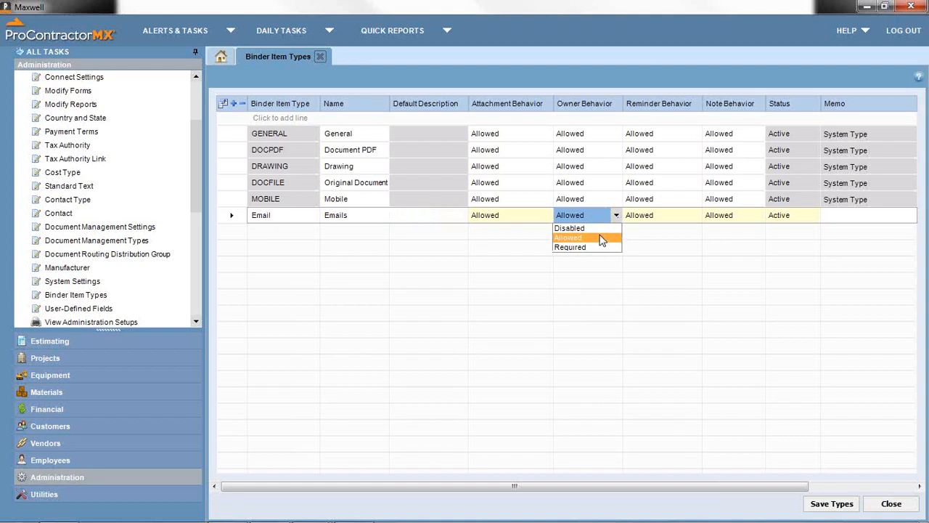
click(596, 238)
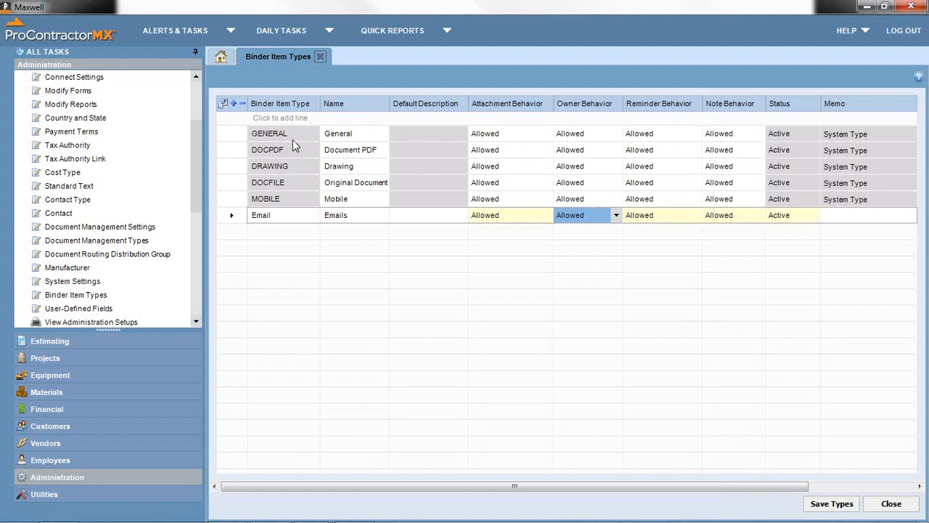
drag(199, 194, 199, 204)
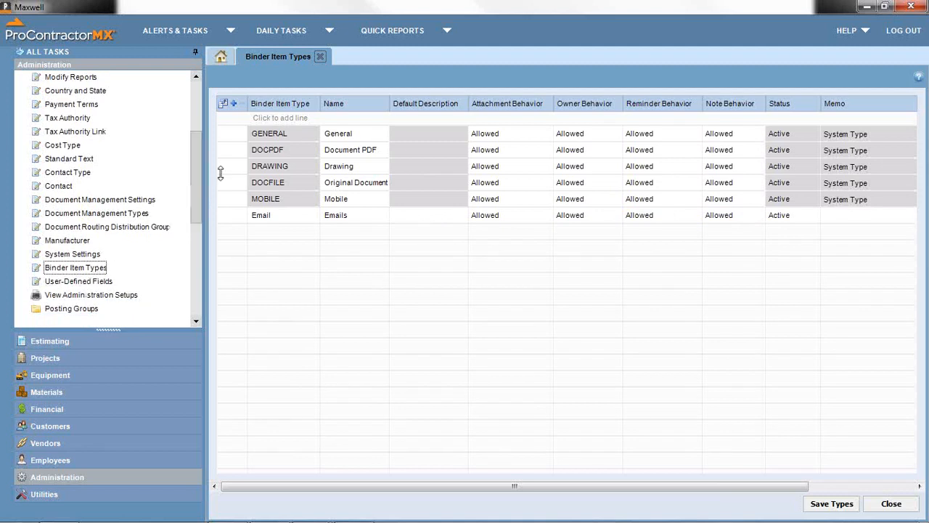
click(320, 56)
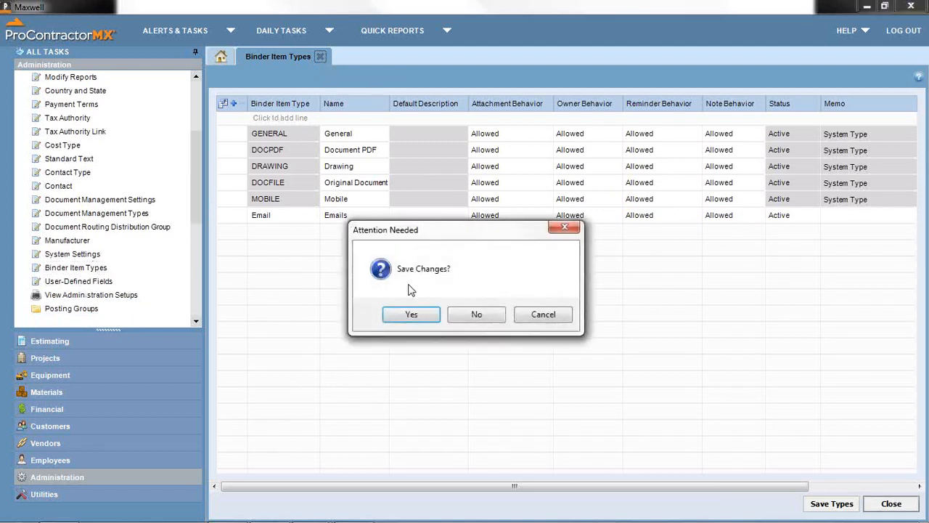
click(475, 314)
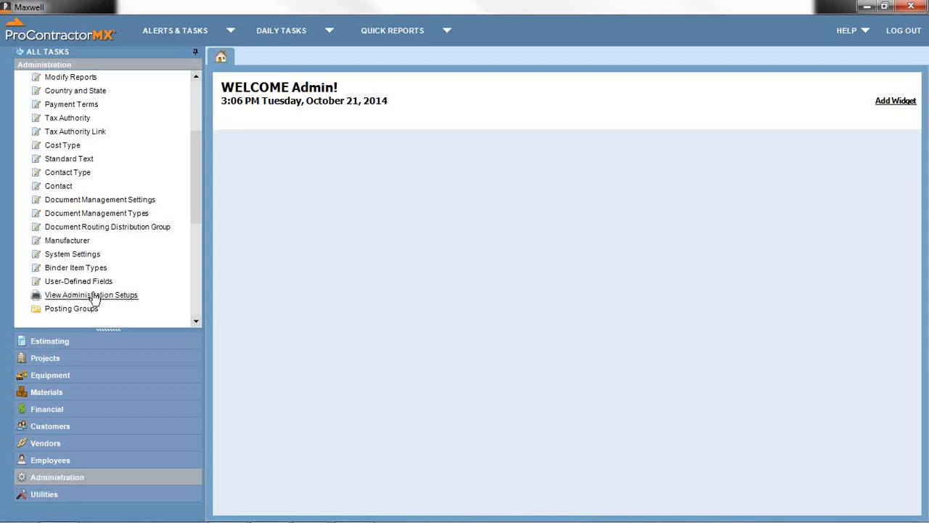
click(94, 296)
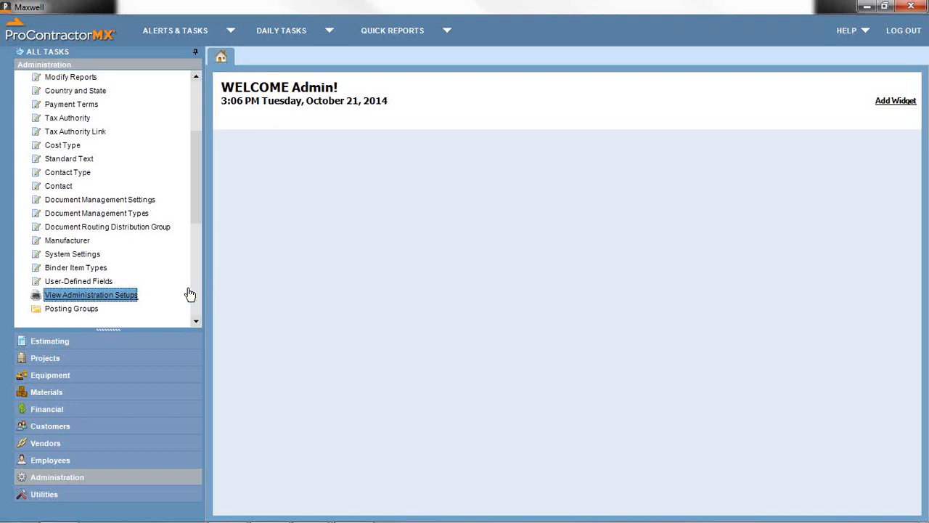
double_click(109, 299)
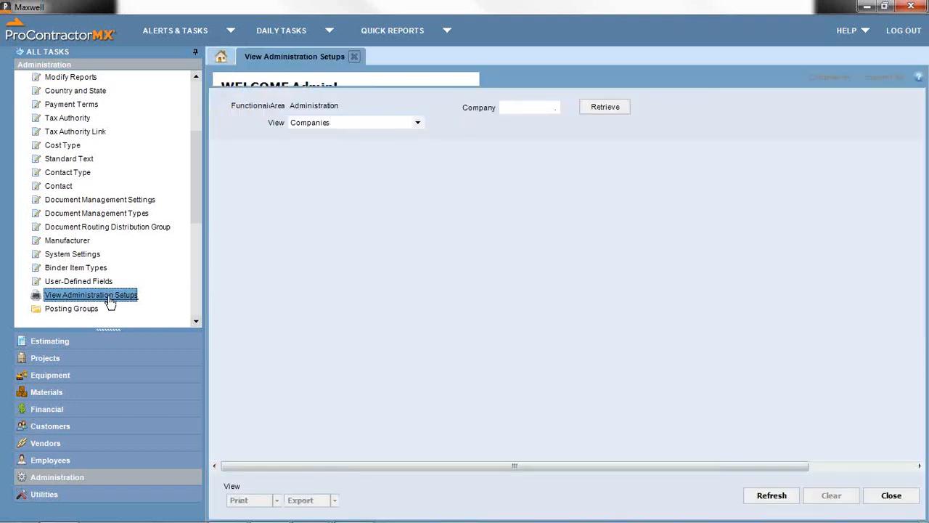
click(483, 57)
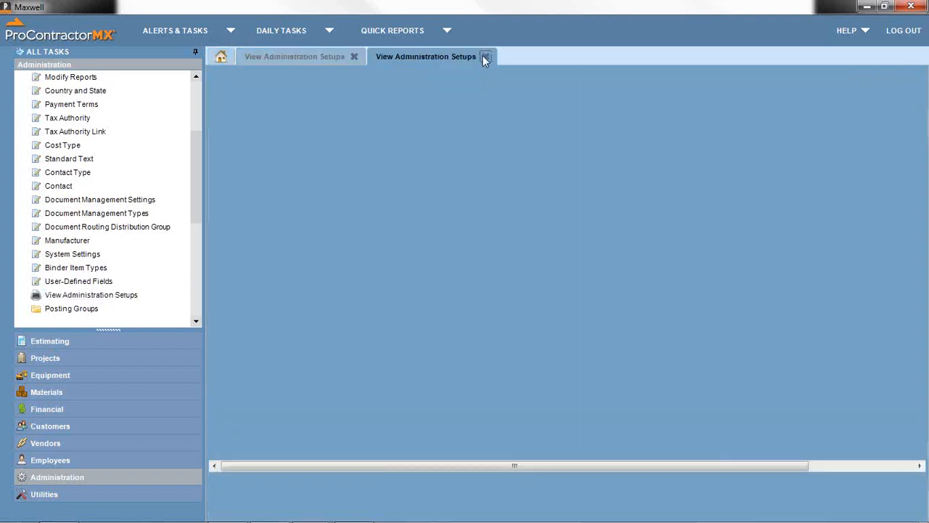
click(418, 123)
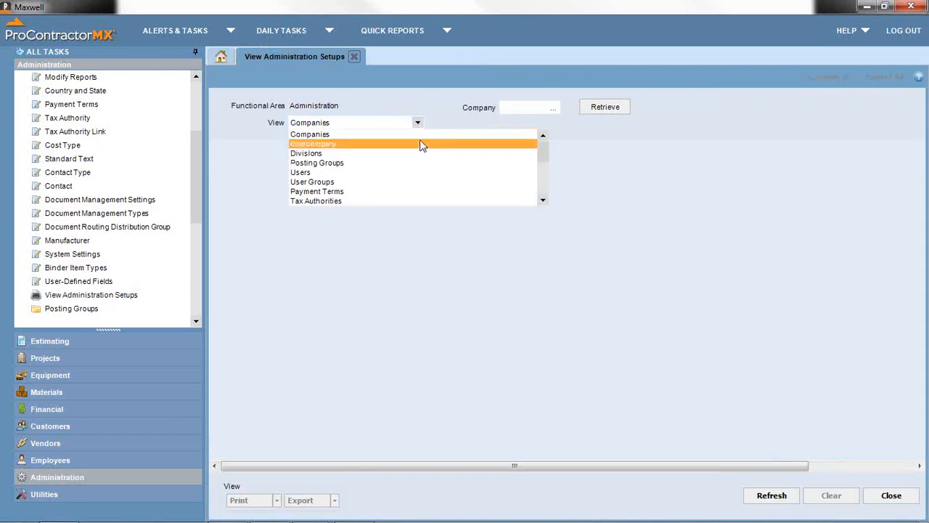
click(415, 175)
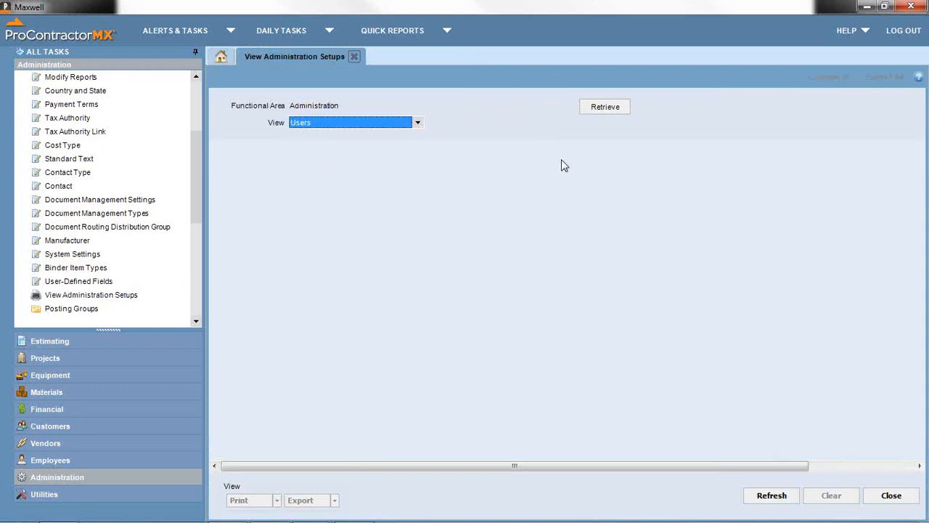
click(588, 106)
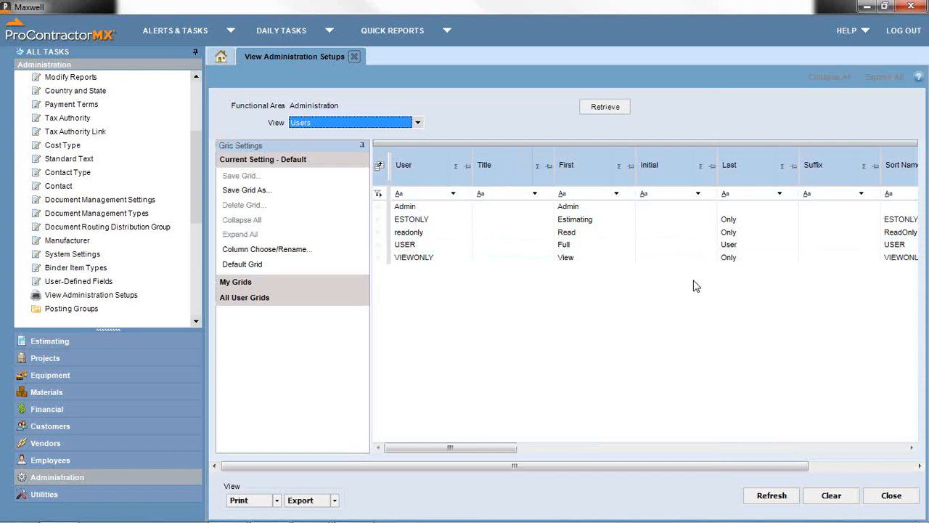
click(891, 495)
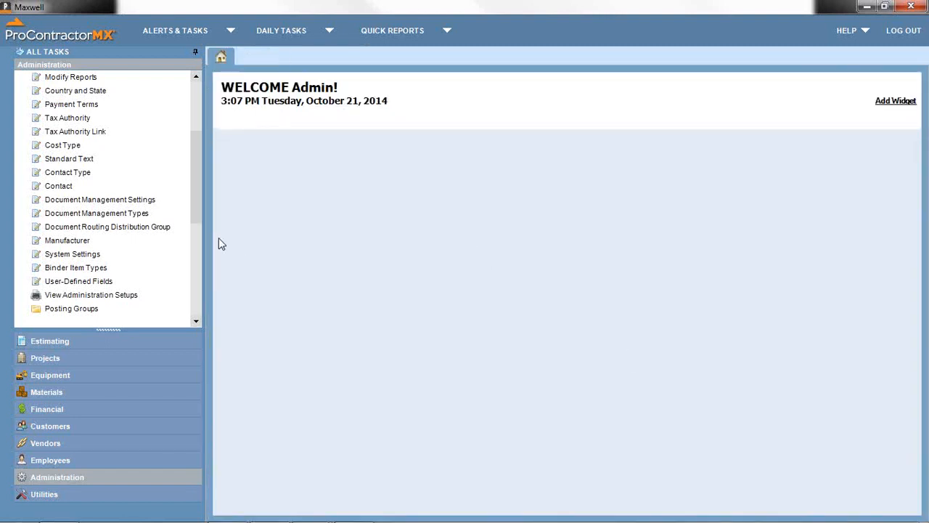
- Expand Posting Groups to list its ten Initial Balances groups, Vendor Invoice through Inventory
scroll(201, 217, down, 1)
click(119, 267)
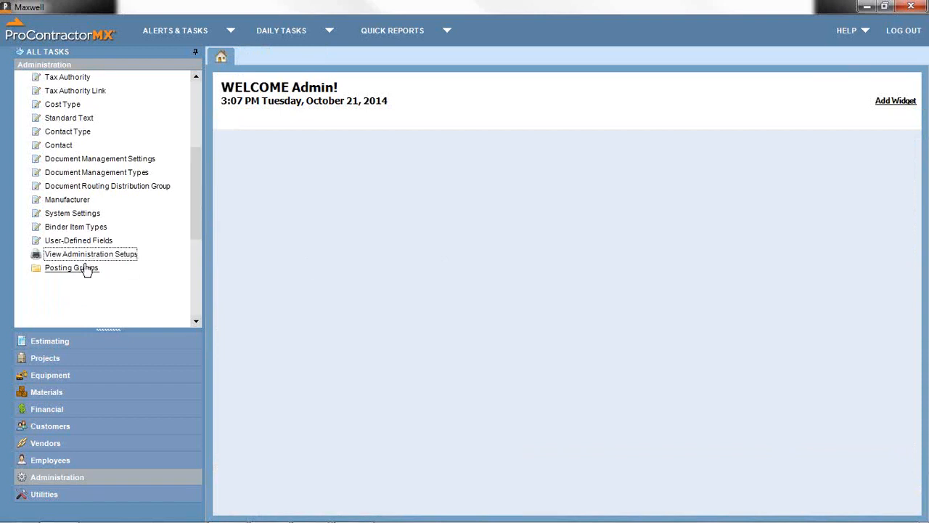
drag(196, 180, 287, 255)
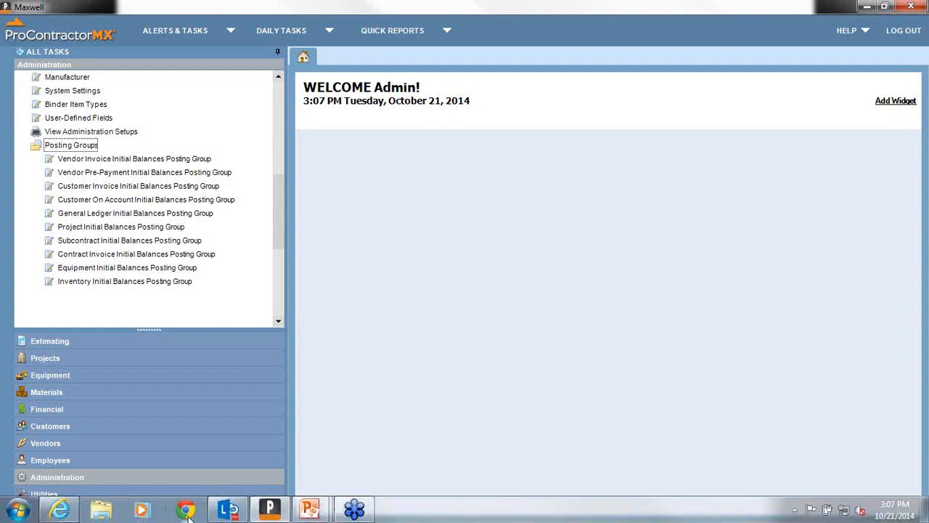
- Cycle between open windows and return to the Admin Session deck in PowerPoint
mouse_move(210, 514)
mouse_move(305, 513)
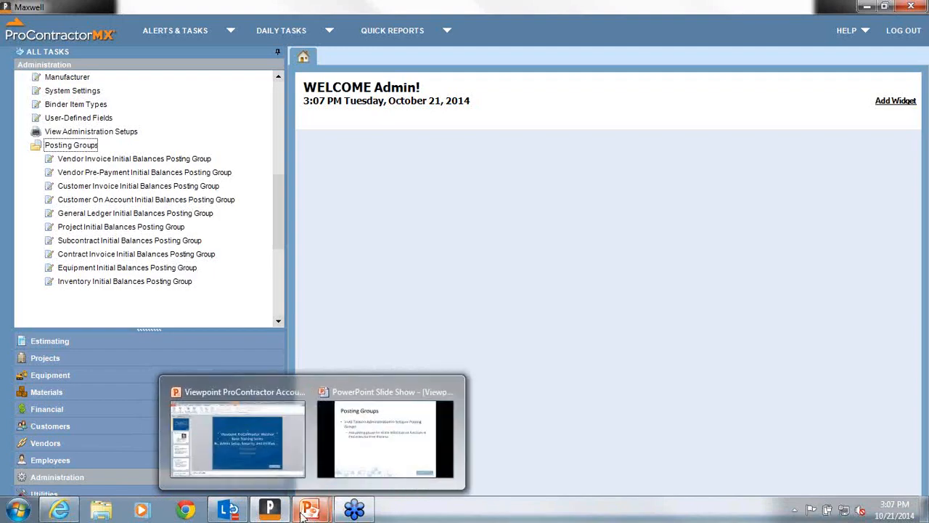
click(244, 455)
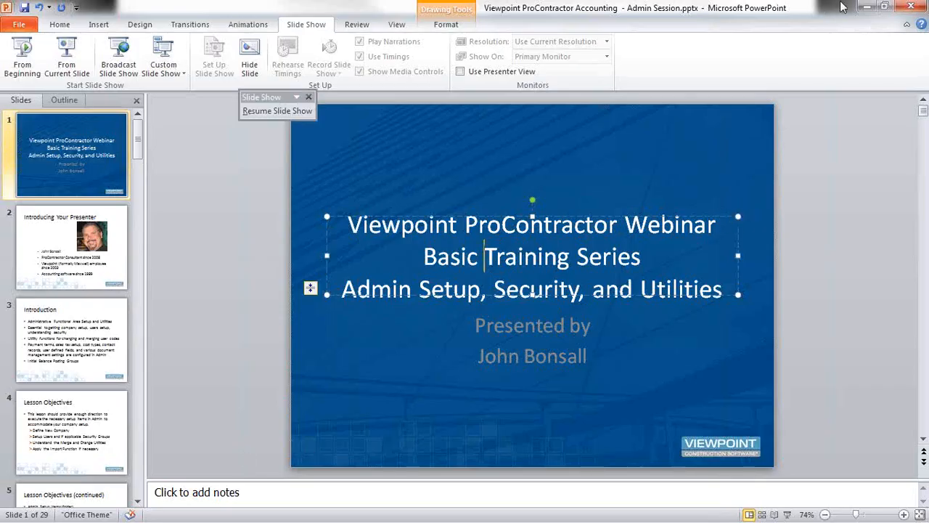
click(864, 7)
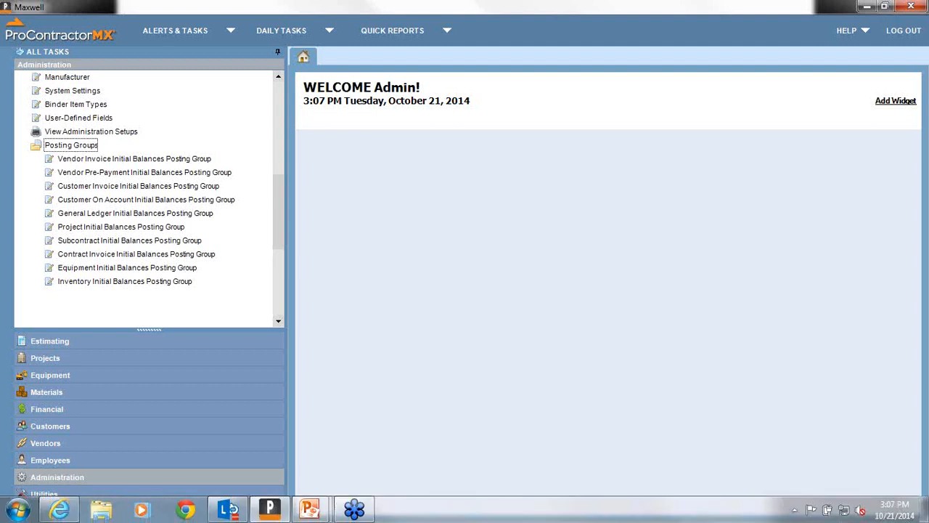
key(alt+Tab)
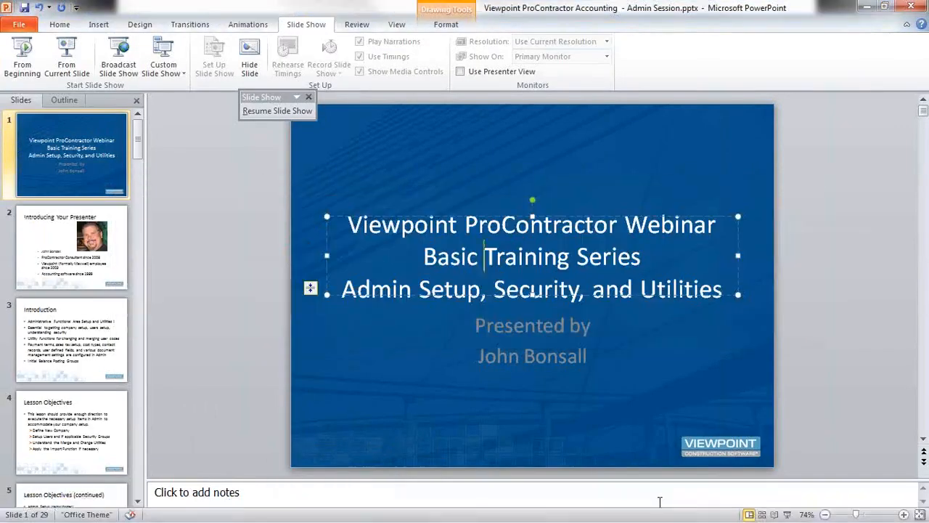
key(alt+Tab)
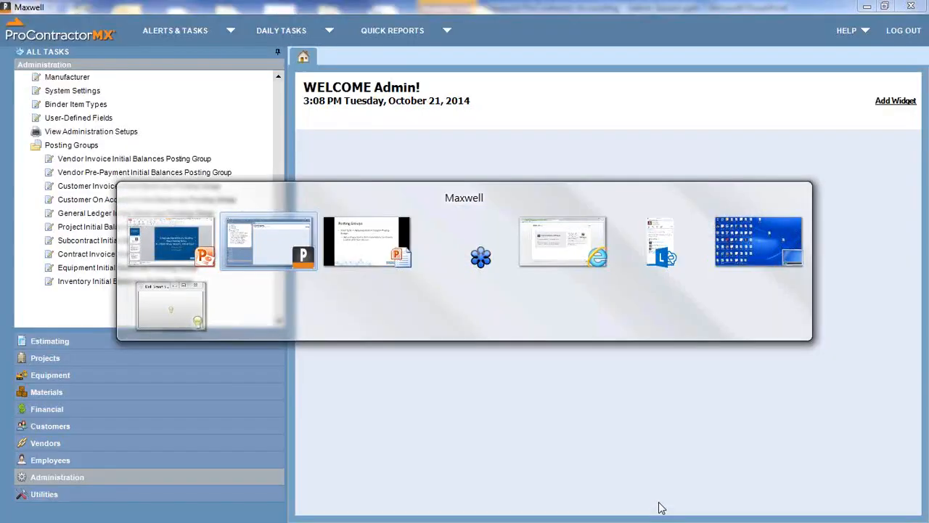
key(alt+Tab)
key(alt+Tab)
key(alt+Tab)
key(alt+Tab)
key(alt+Tab)
key(alt+Tab)
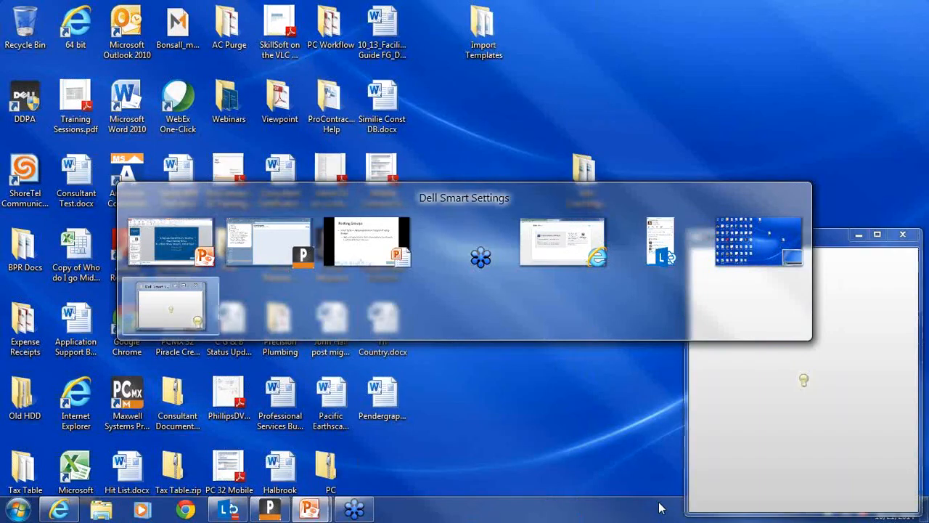
key(alt+Tab)
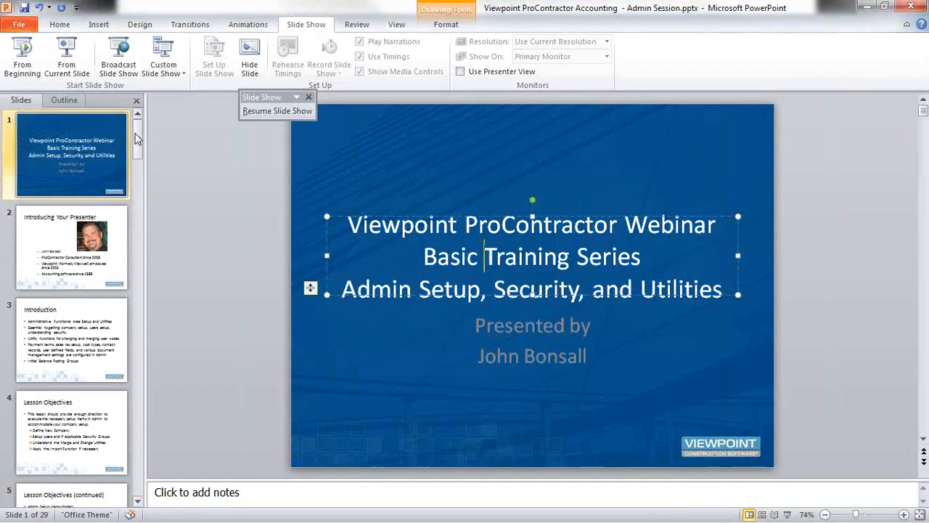
- Move from the Lesson Wrap-up slide to slide 28, Additional Resources, dismissing the paused slide show prompt
click(138, 322)
scroll(139, 314, down, 10)
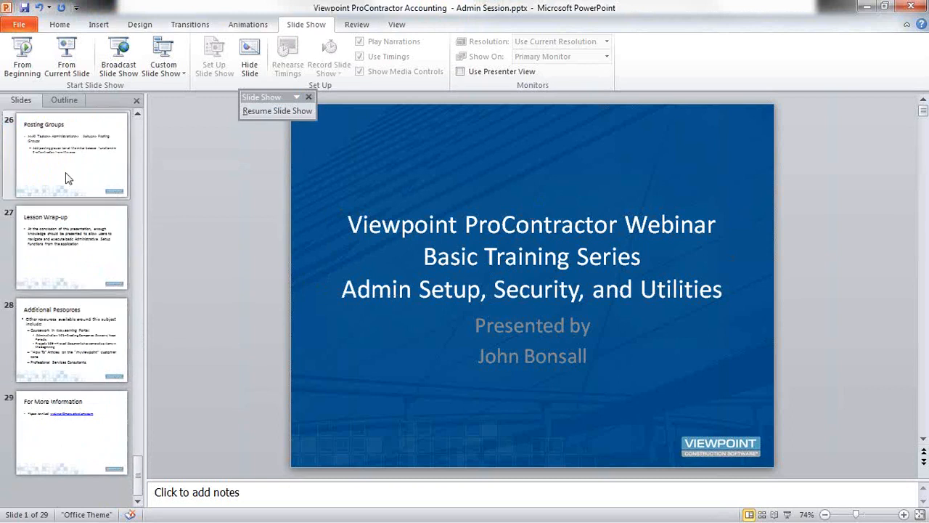
click(60, 252)
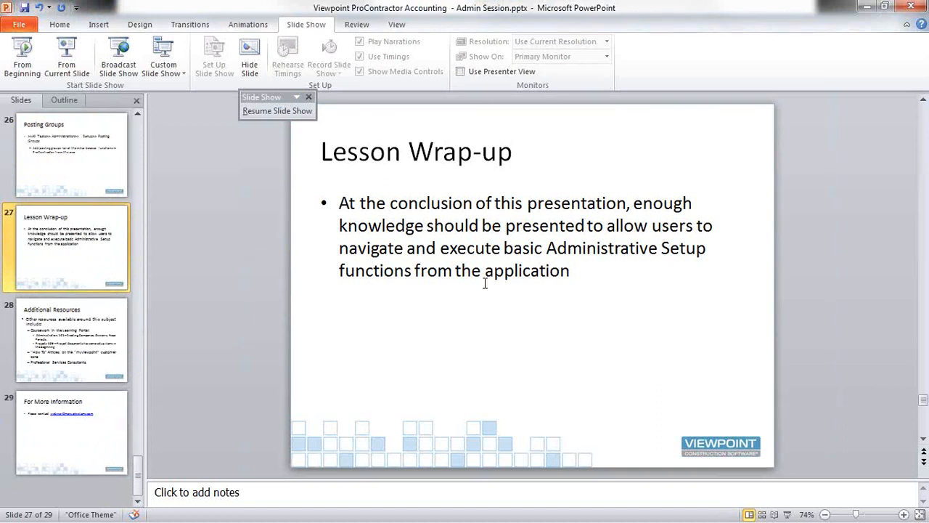
click(310, 98)
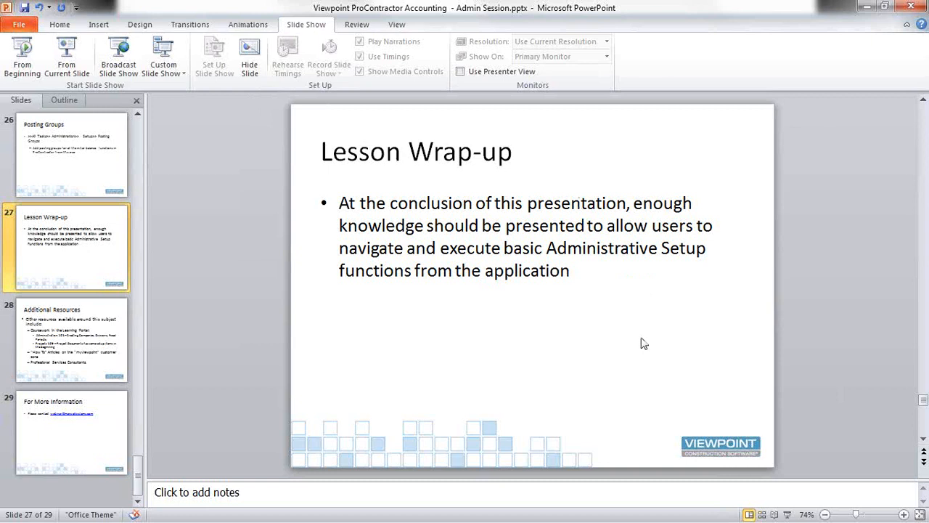
click(69, 333)
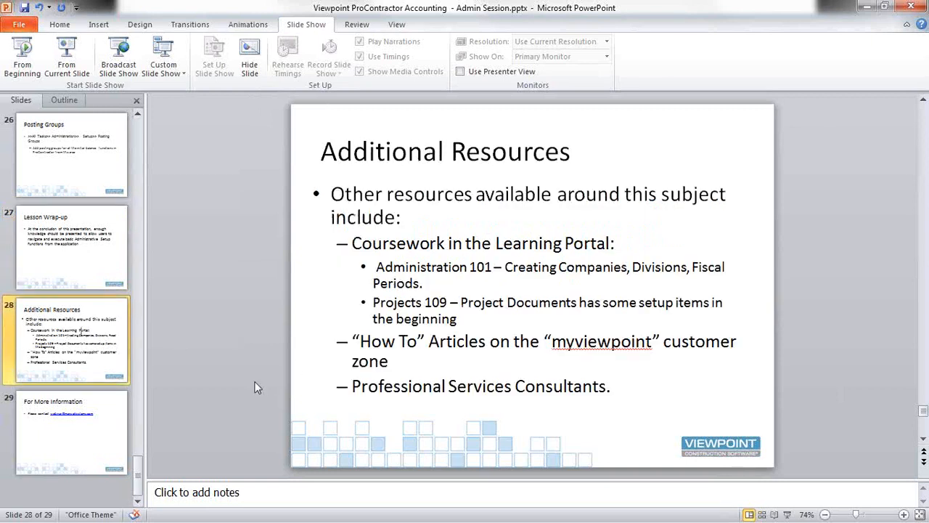